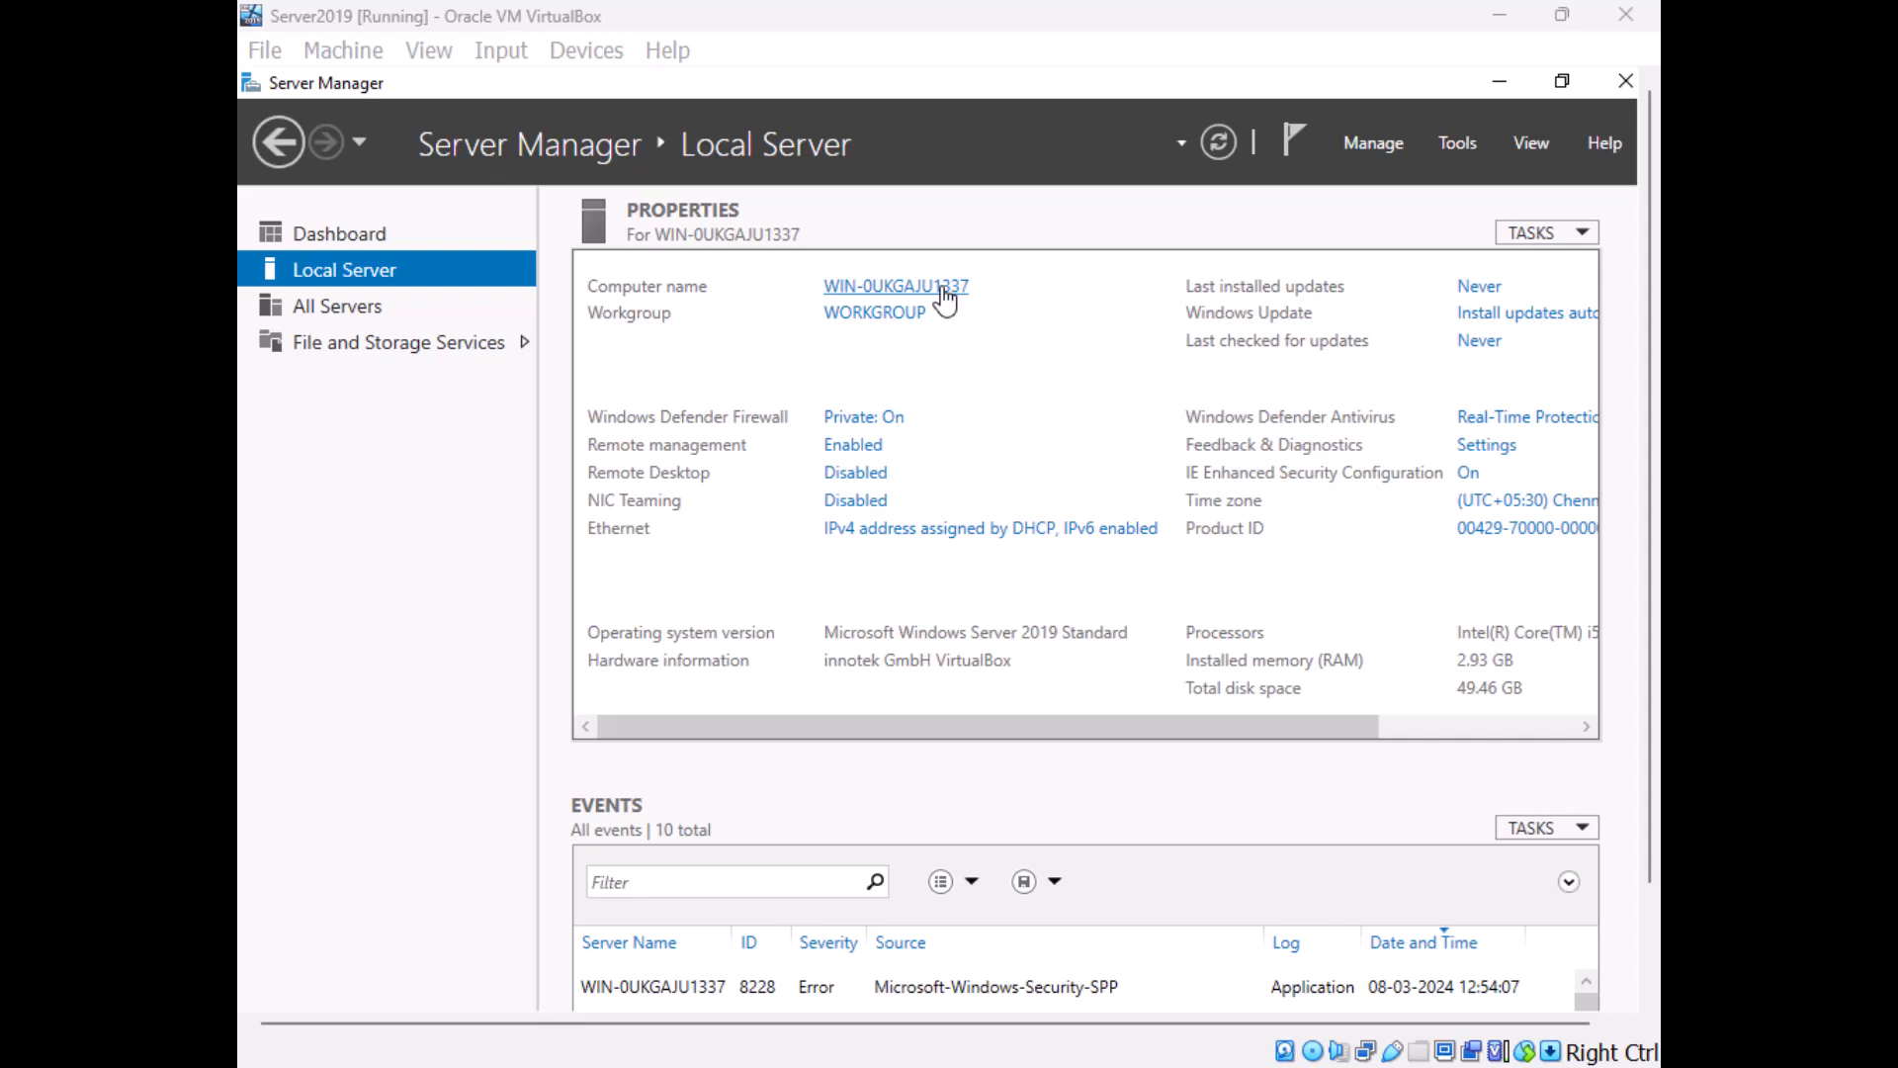
Rename the computer to ITCellDC, keep it in WORKGROUP, and postpone the restart.
{"action": "left_click", "coordinate": [941, 288]}
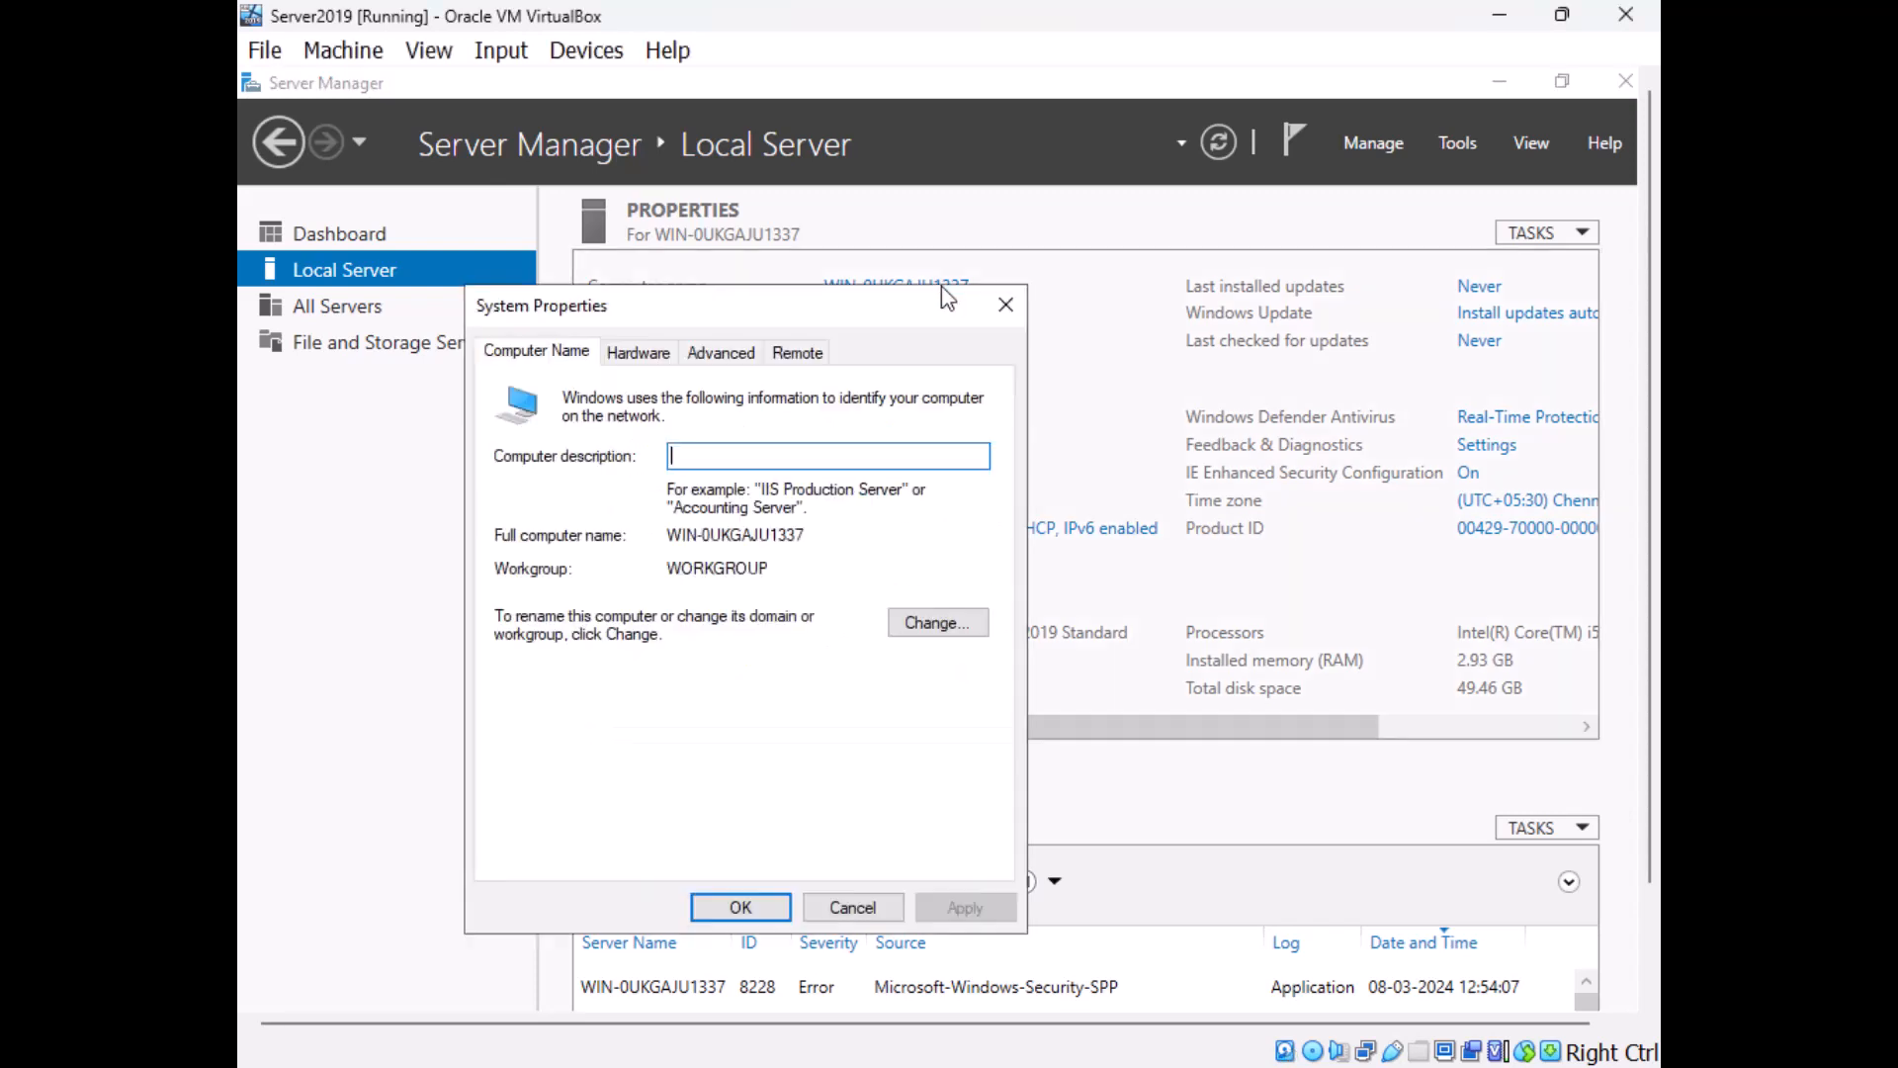
{"action": "left_click", "coordinate": [903, 623]}
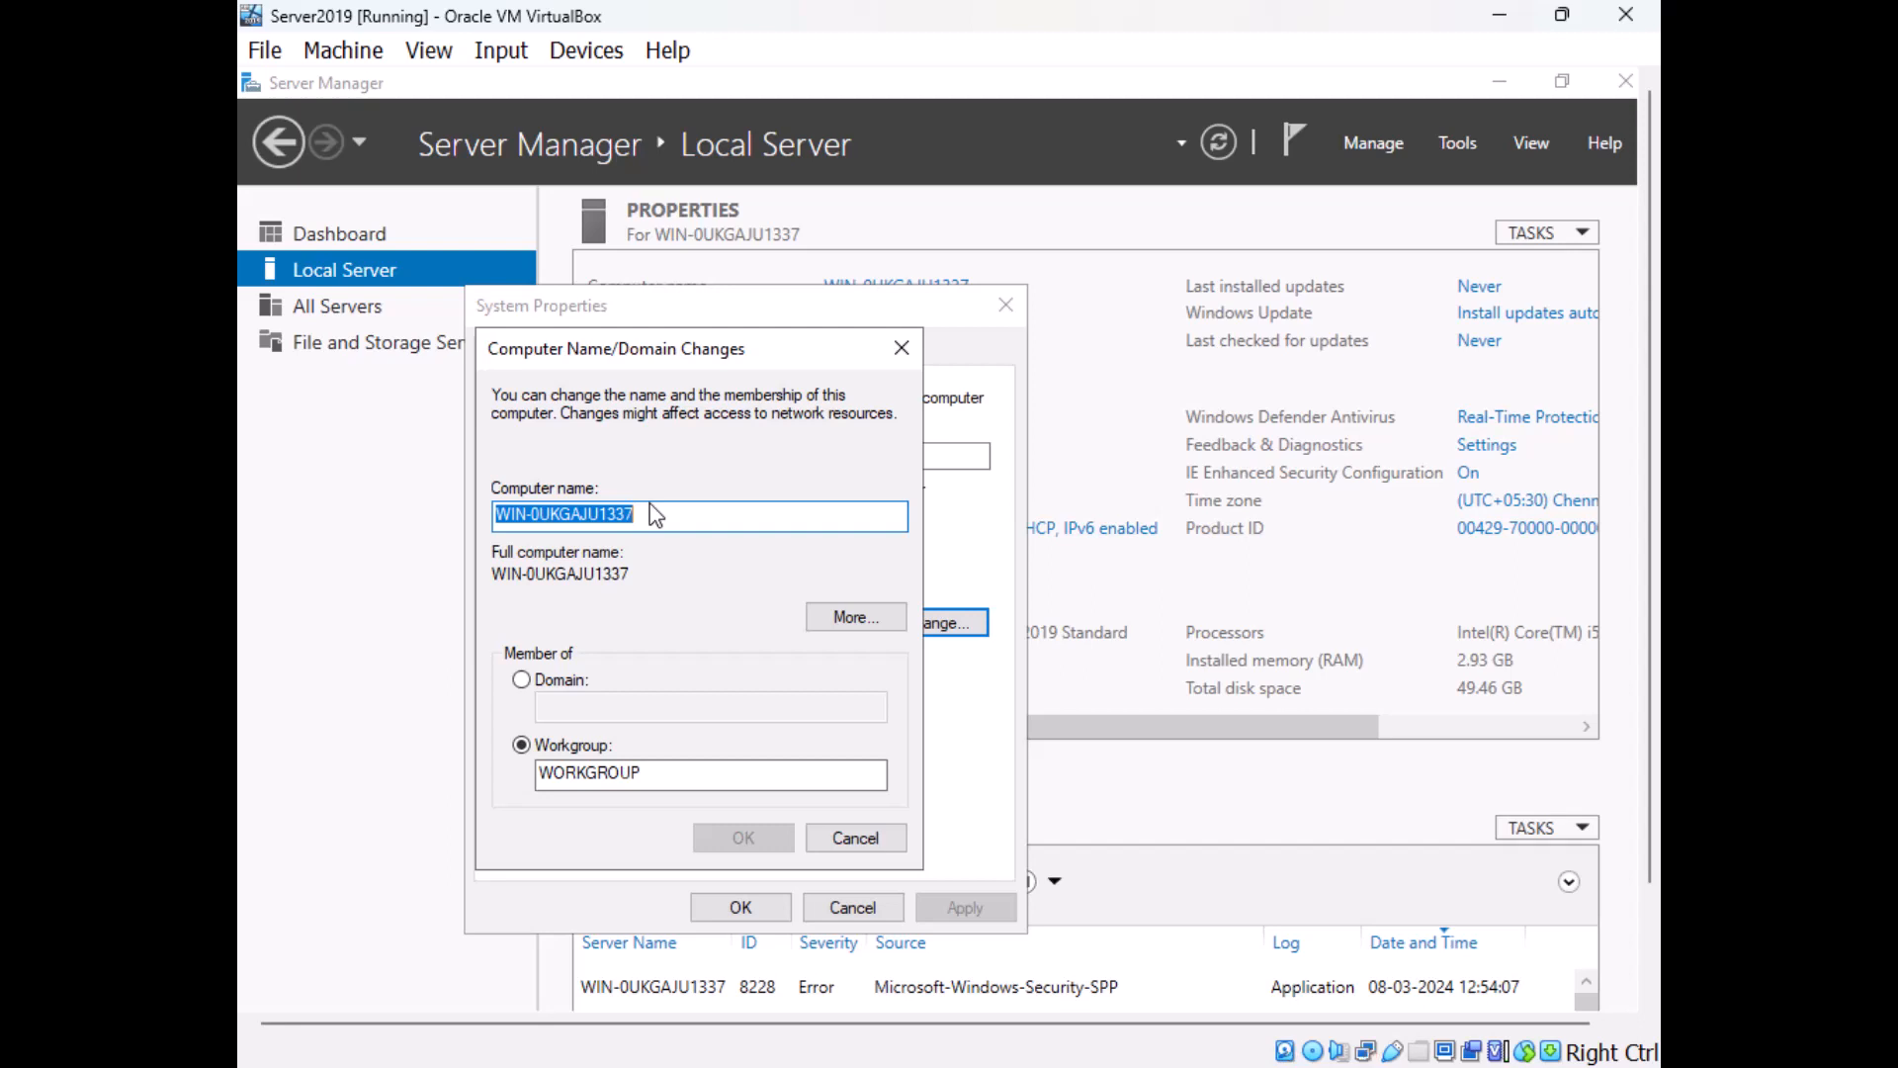
{"action": "type", "text": "ITCell-DC"}
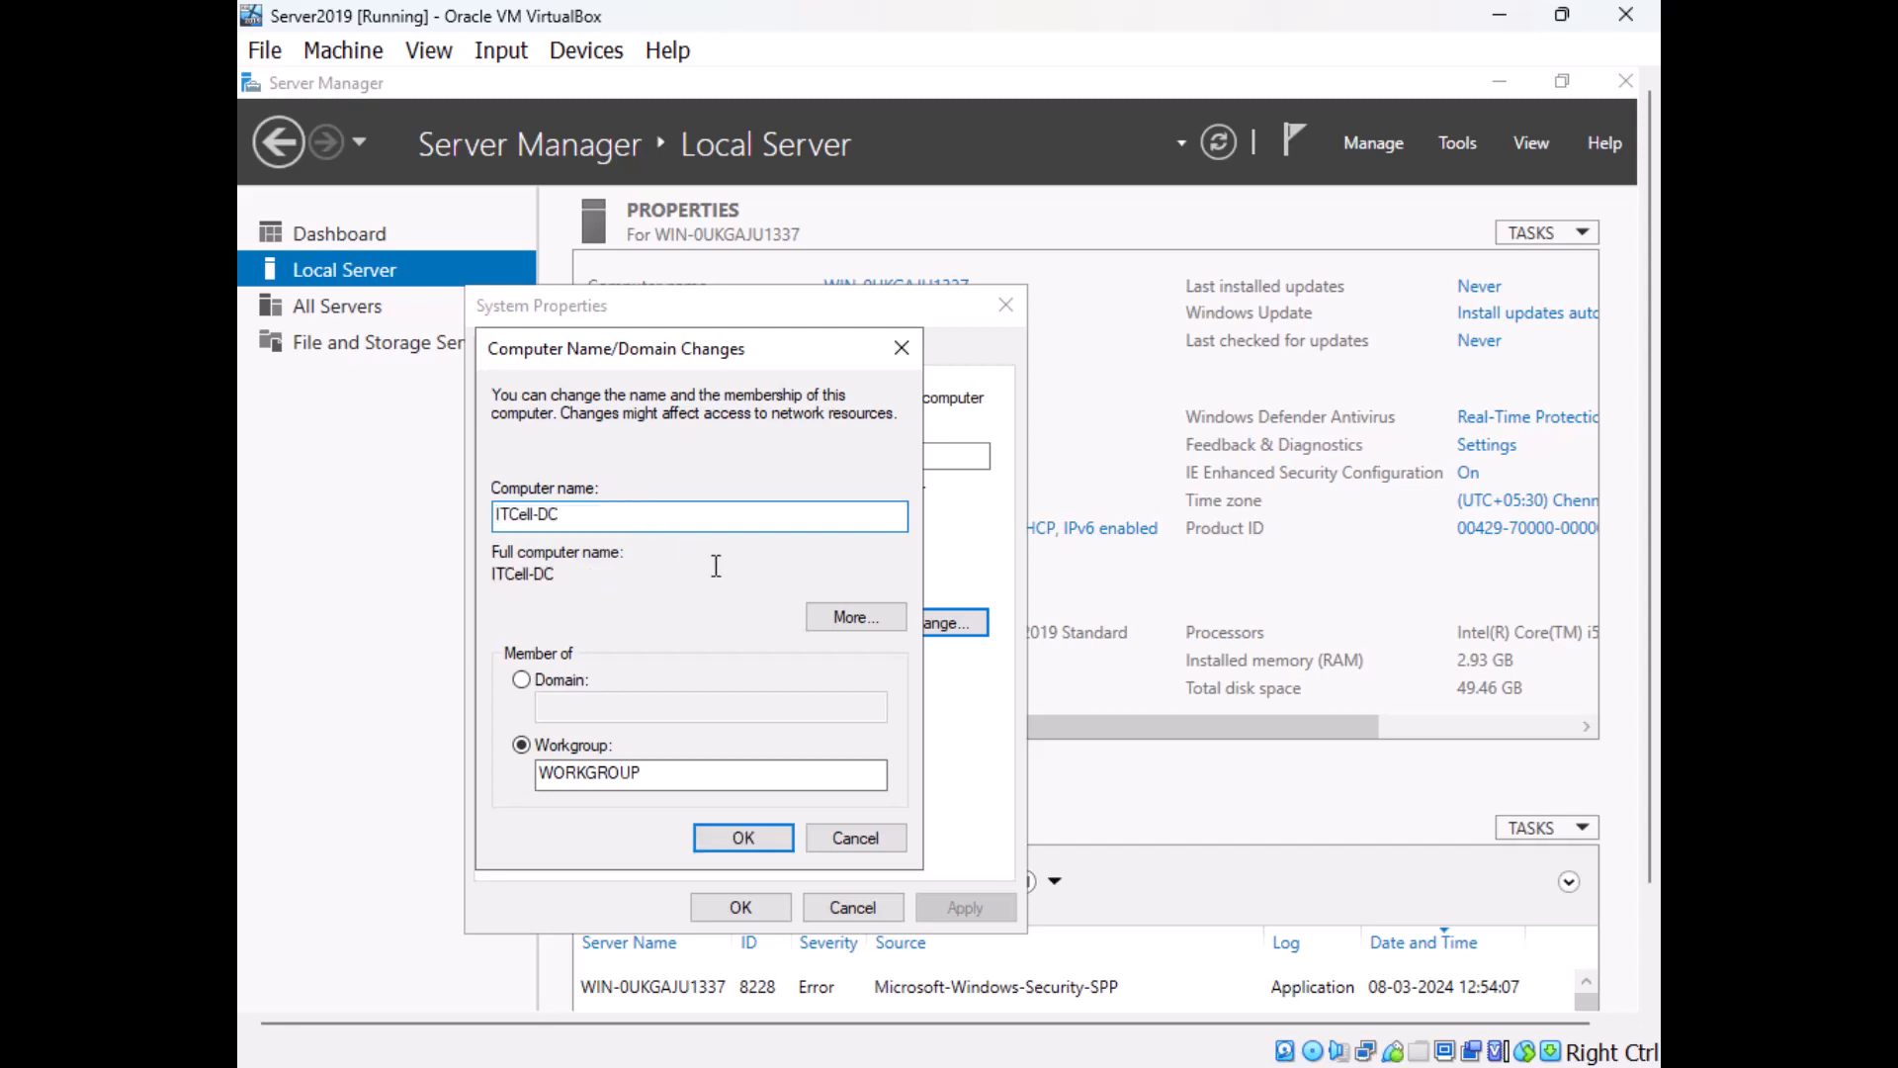
{"action": "left_click", "coordinate": [541, 515]}
{"action": "key", "text": "BackSpace"}
{"action": "left_click", "coordinate": [744, 837]}
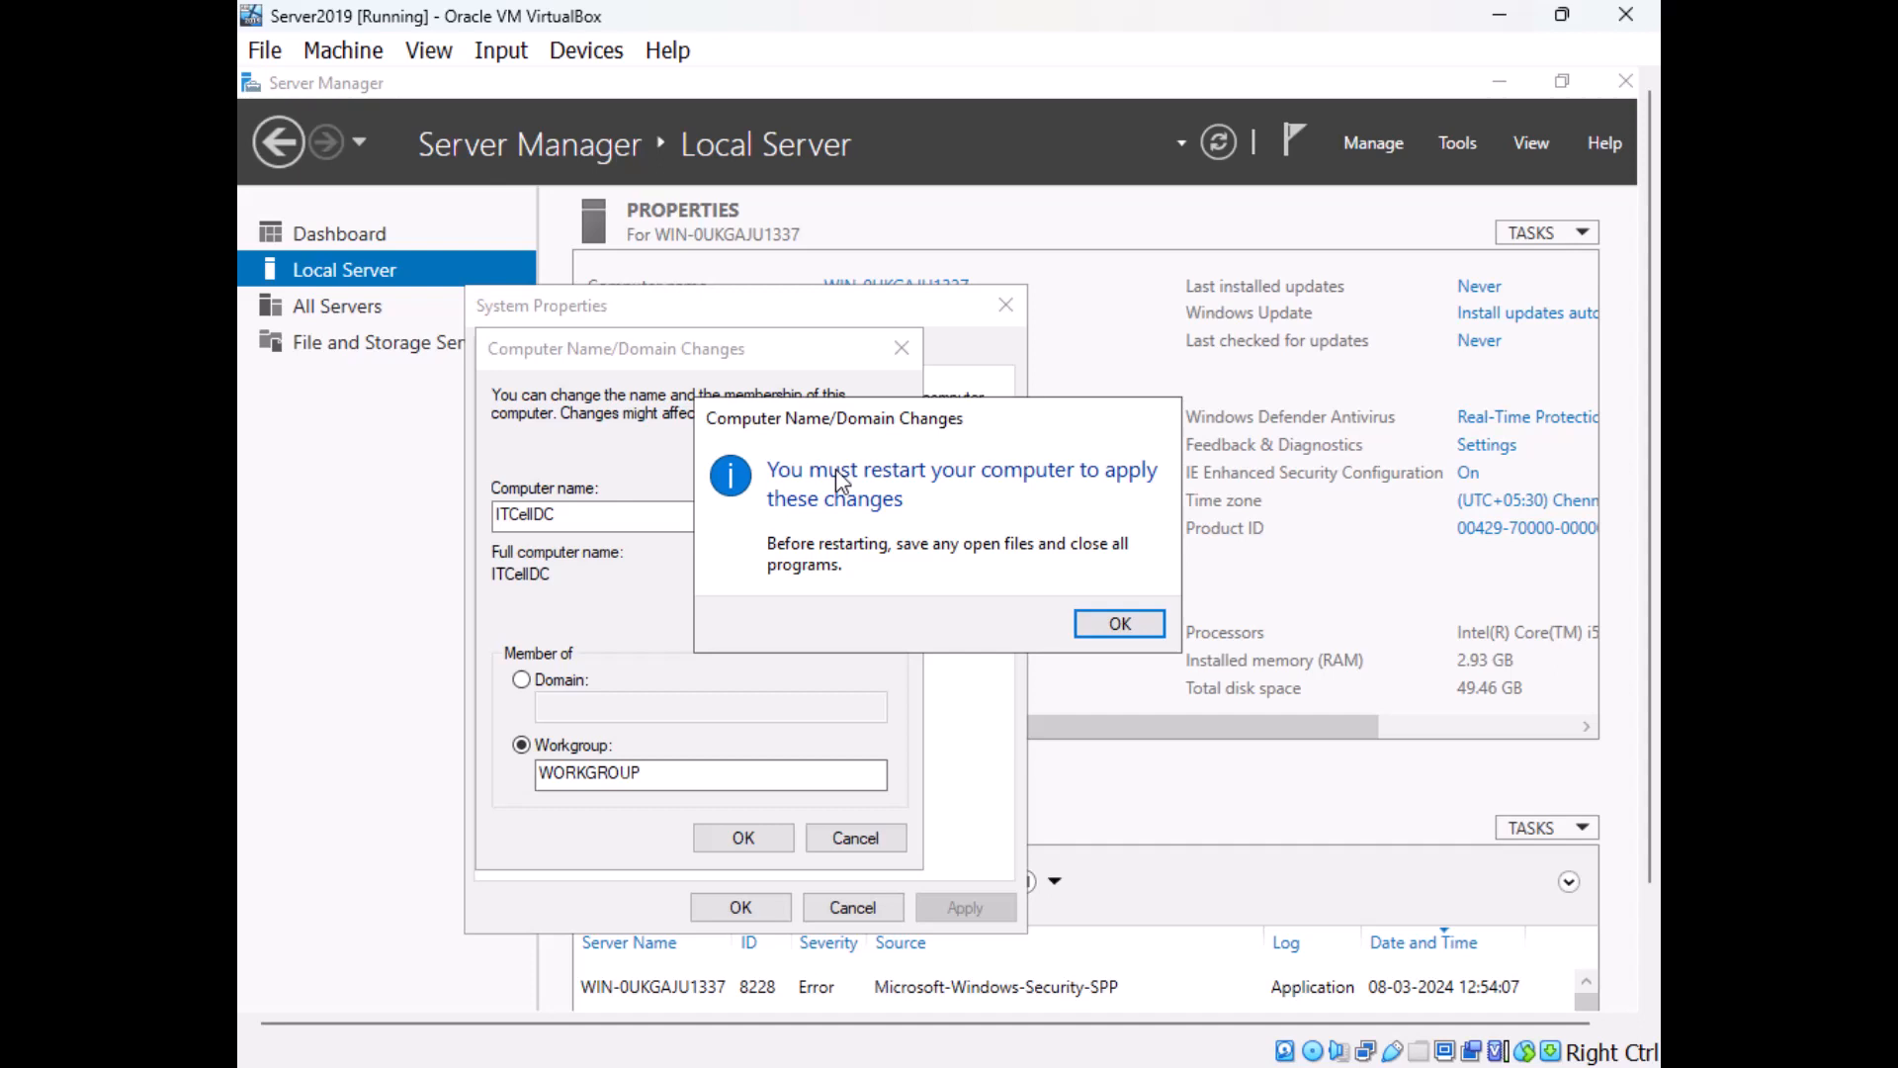
{"action": "left_click", "coordinate": [1121, 623]}
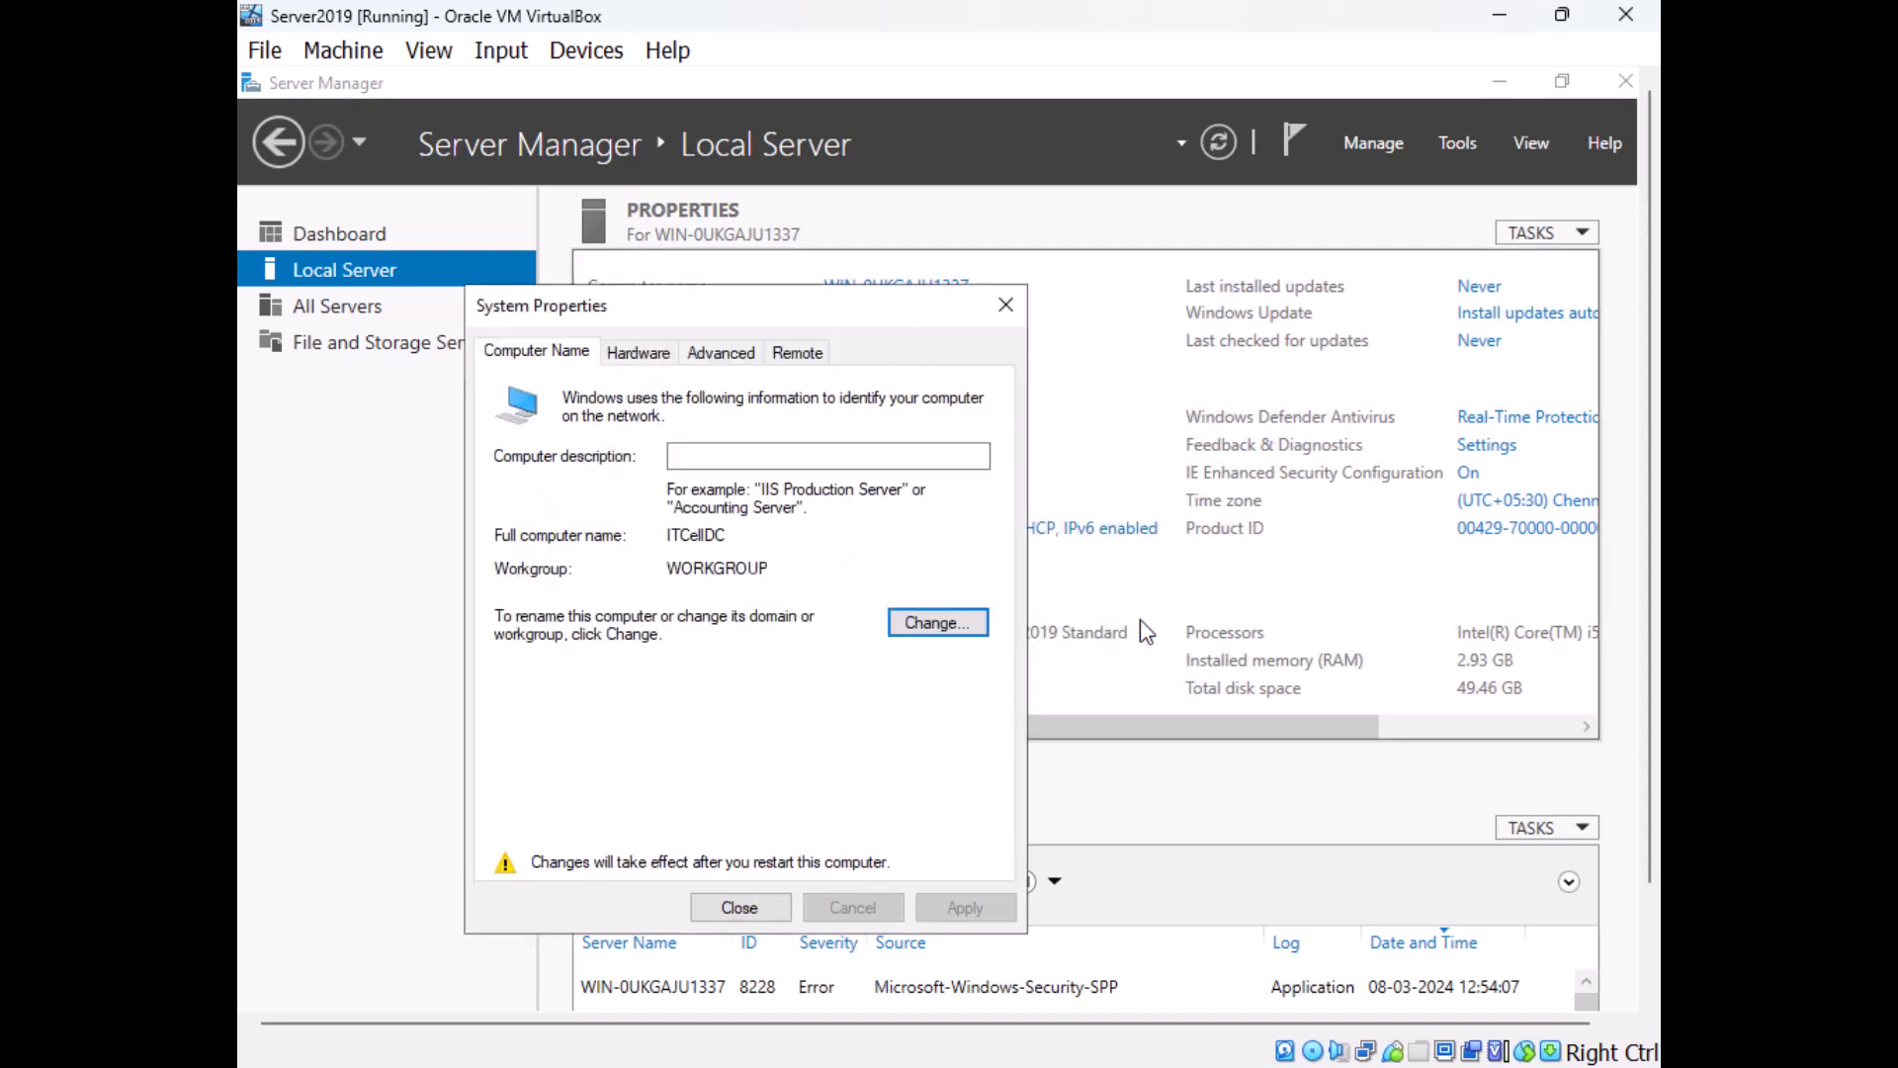
{"action": "left_click", "coordinate": [728, 904]}
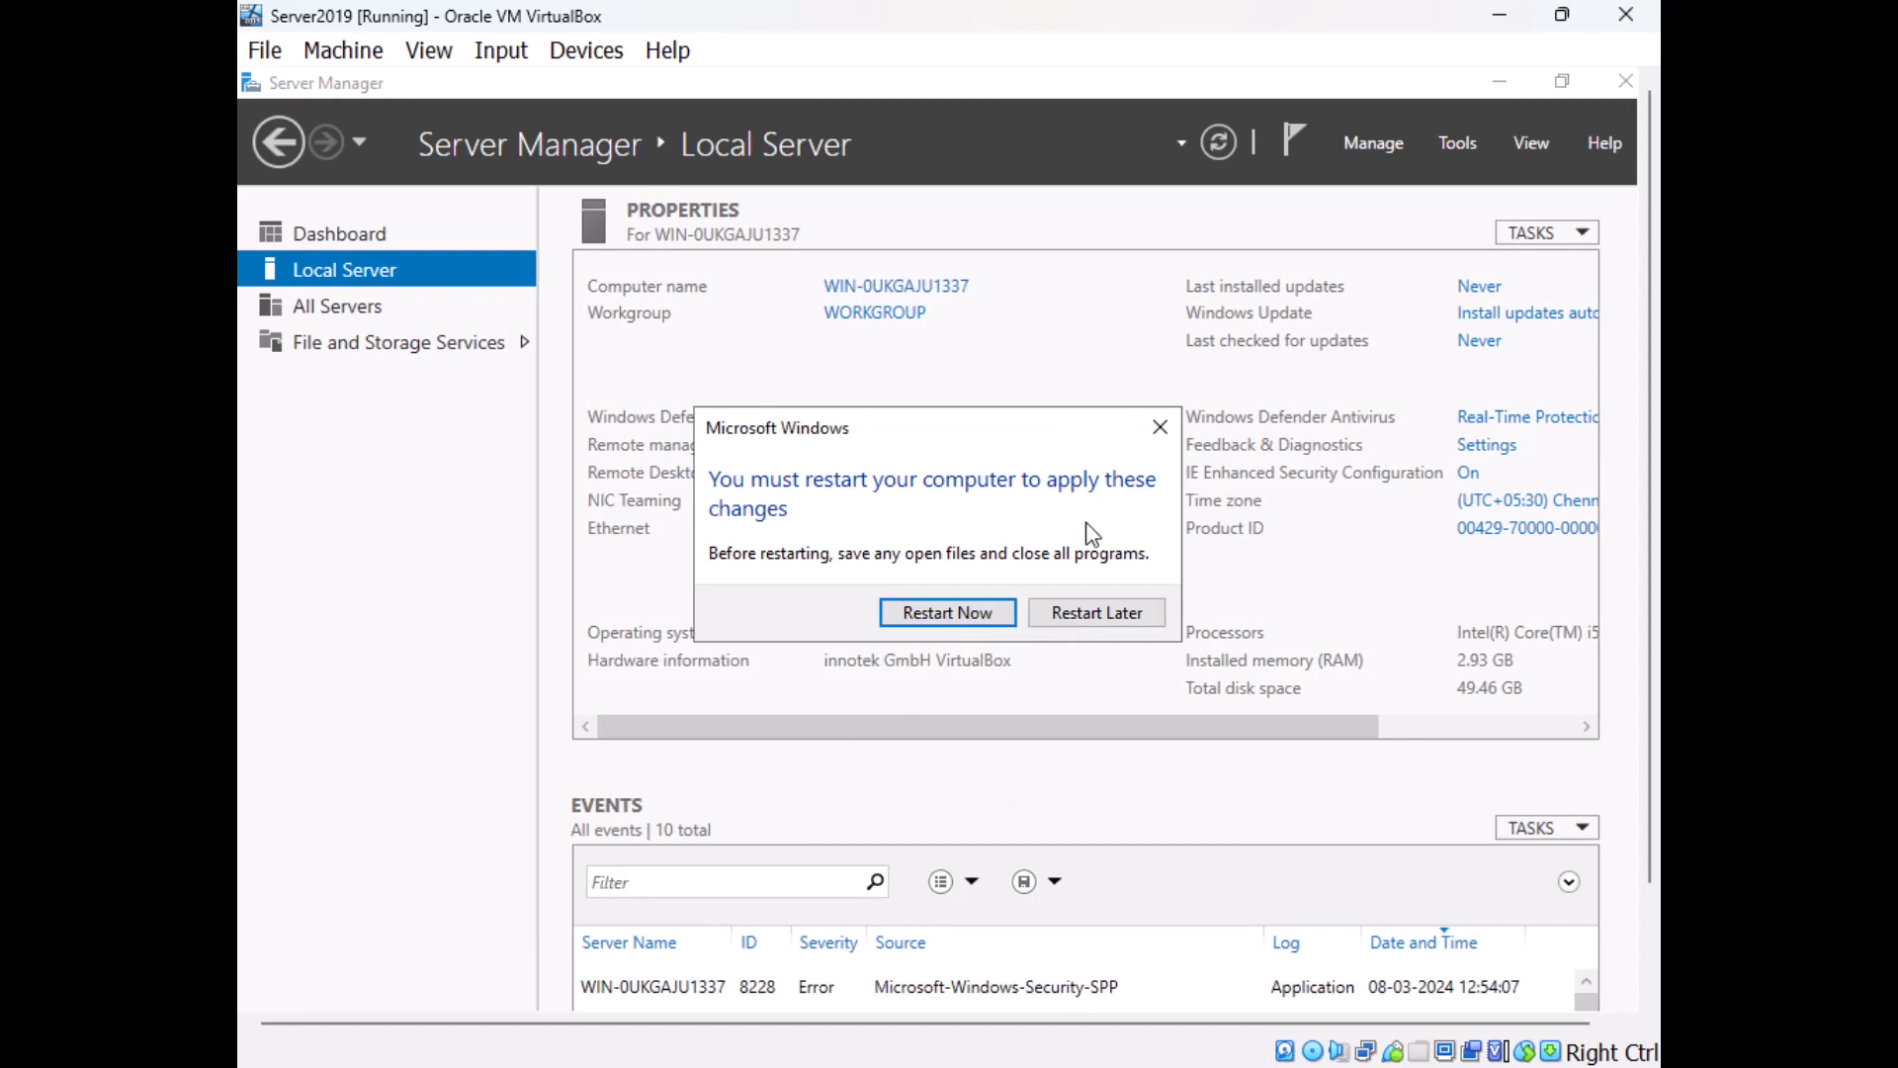
{"action": "left_click", "coordinate": [1097, 615]}
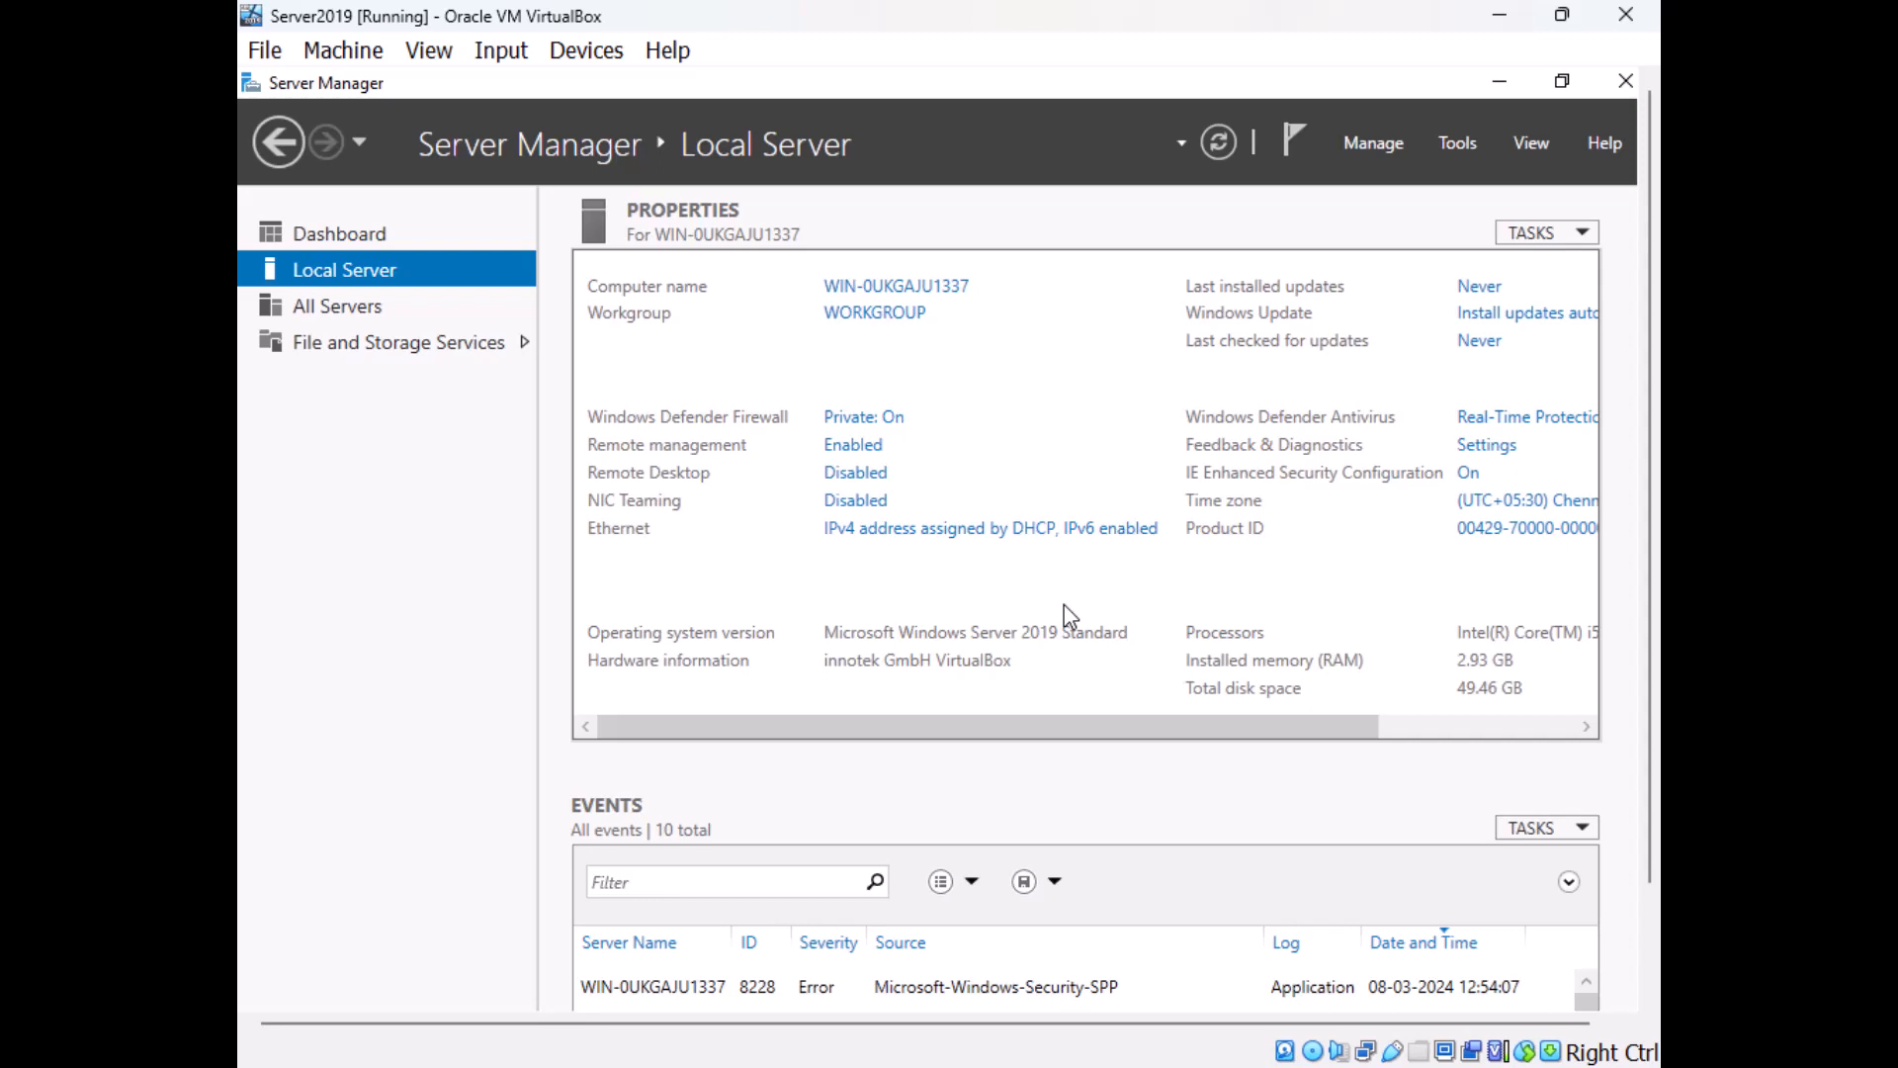
Assign the Ethernet adapter the static IPv4 address 192.168.20.100 with subnet mask 255.255.255.0.
{"action": "left_click", "coordinate": [912, 535]}
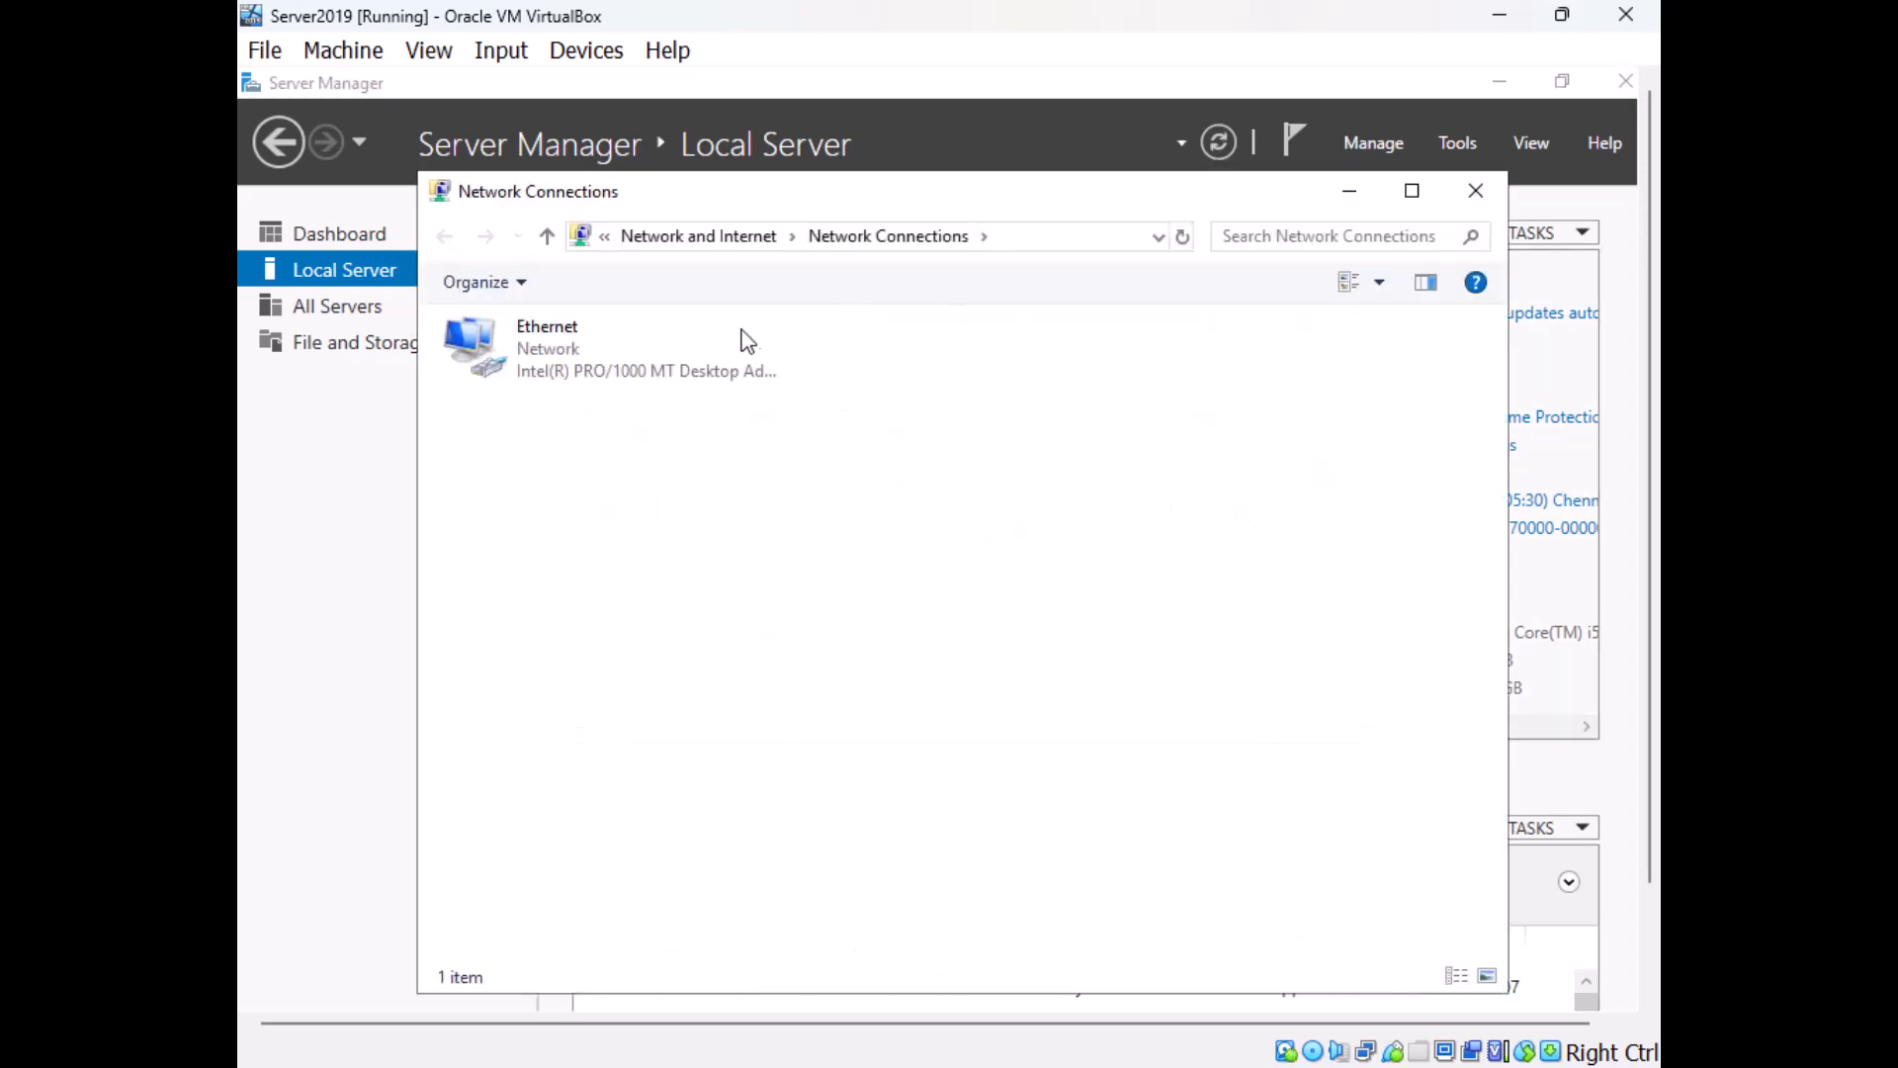
{"action": "right_click", "coordinate": [526, 372]}
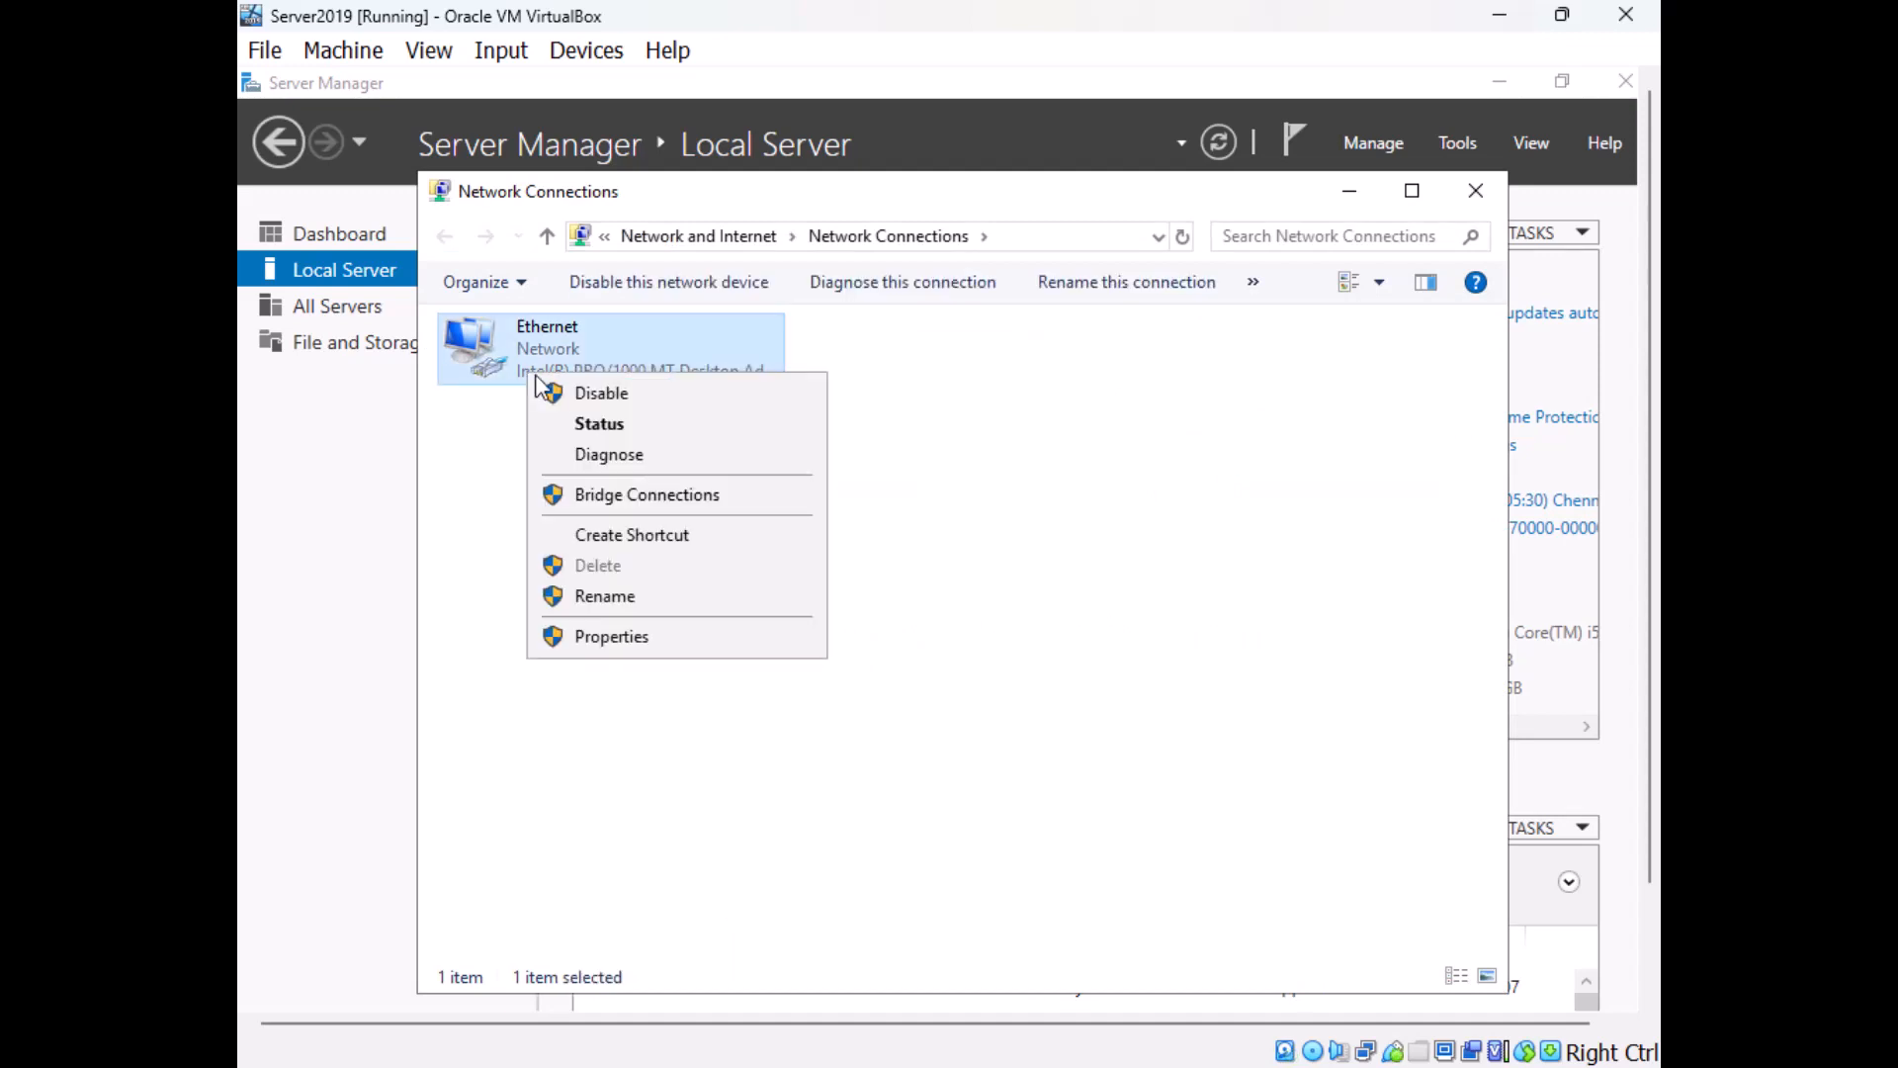
{"action": "left_click", "coordinate": [611, 636]}
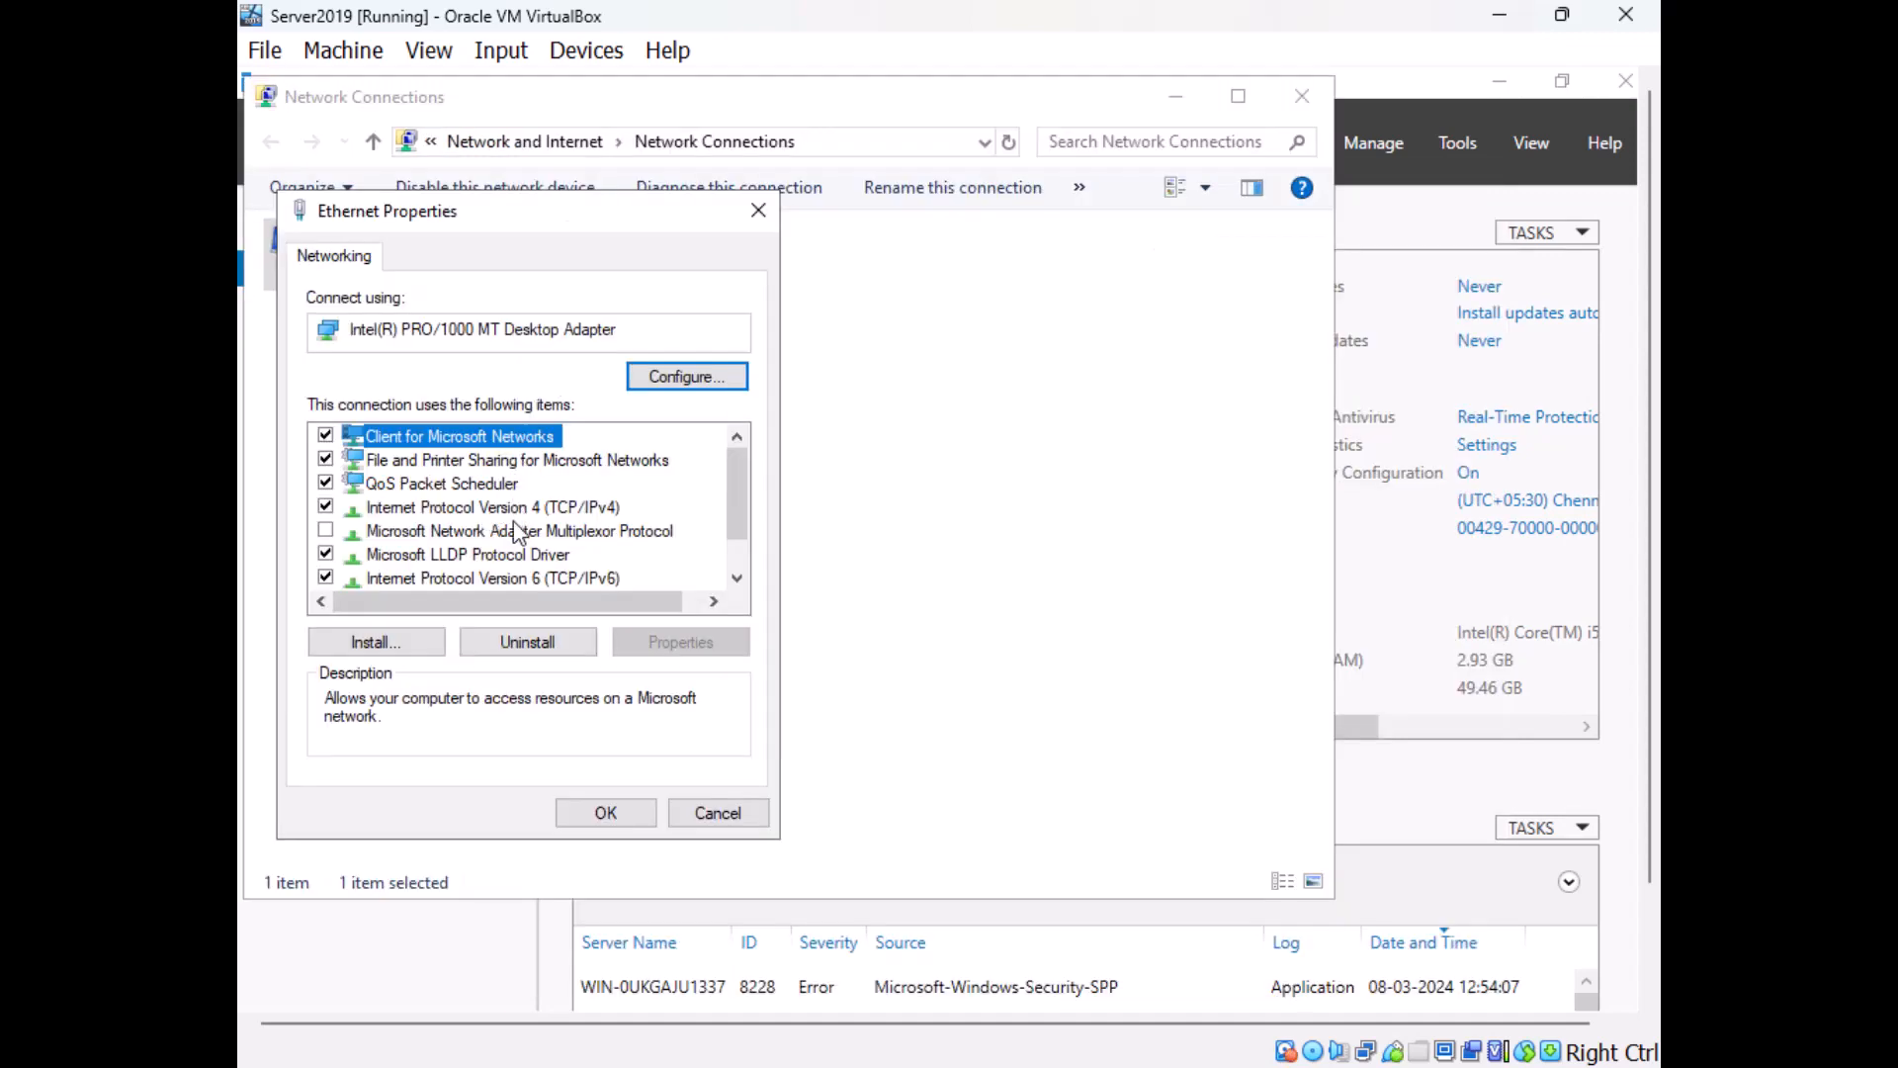
{"action": "double_click", "coordinate": [476, 508]}
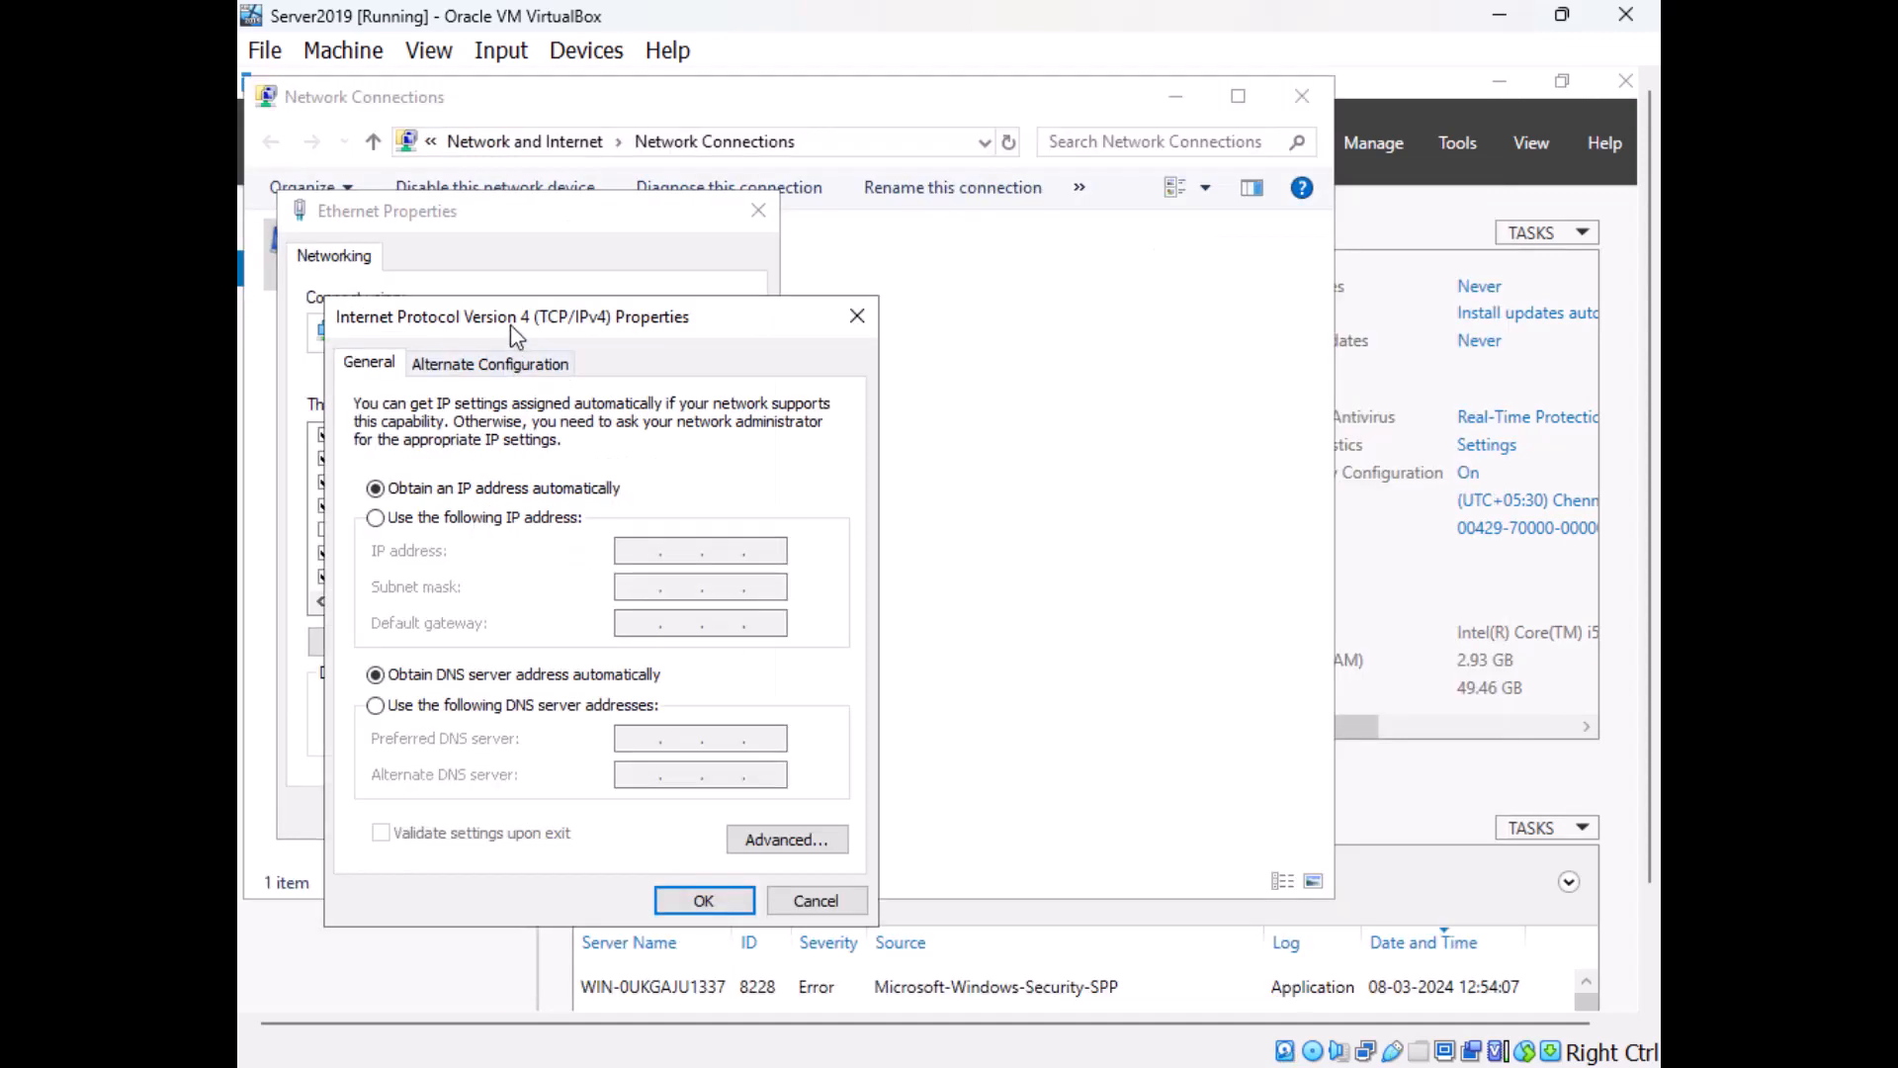
{"action": "left_click_drag", "start_coordinate": [514, 329], "coordinate": [982, 217]}
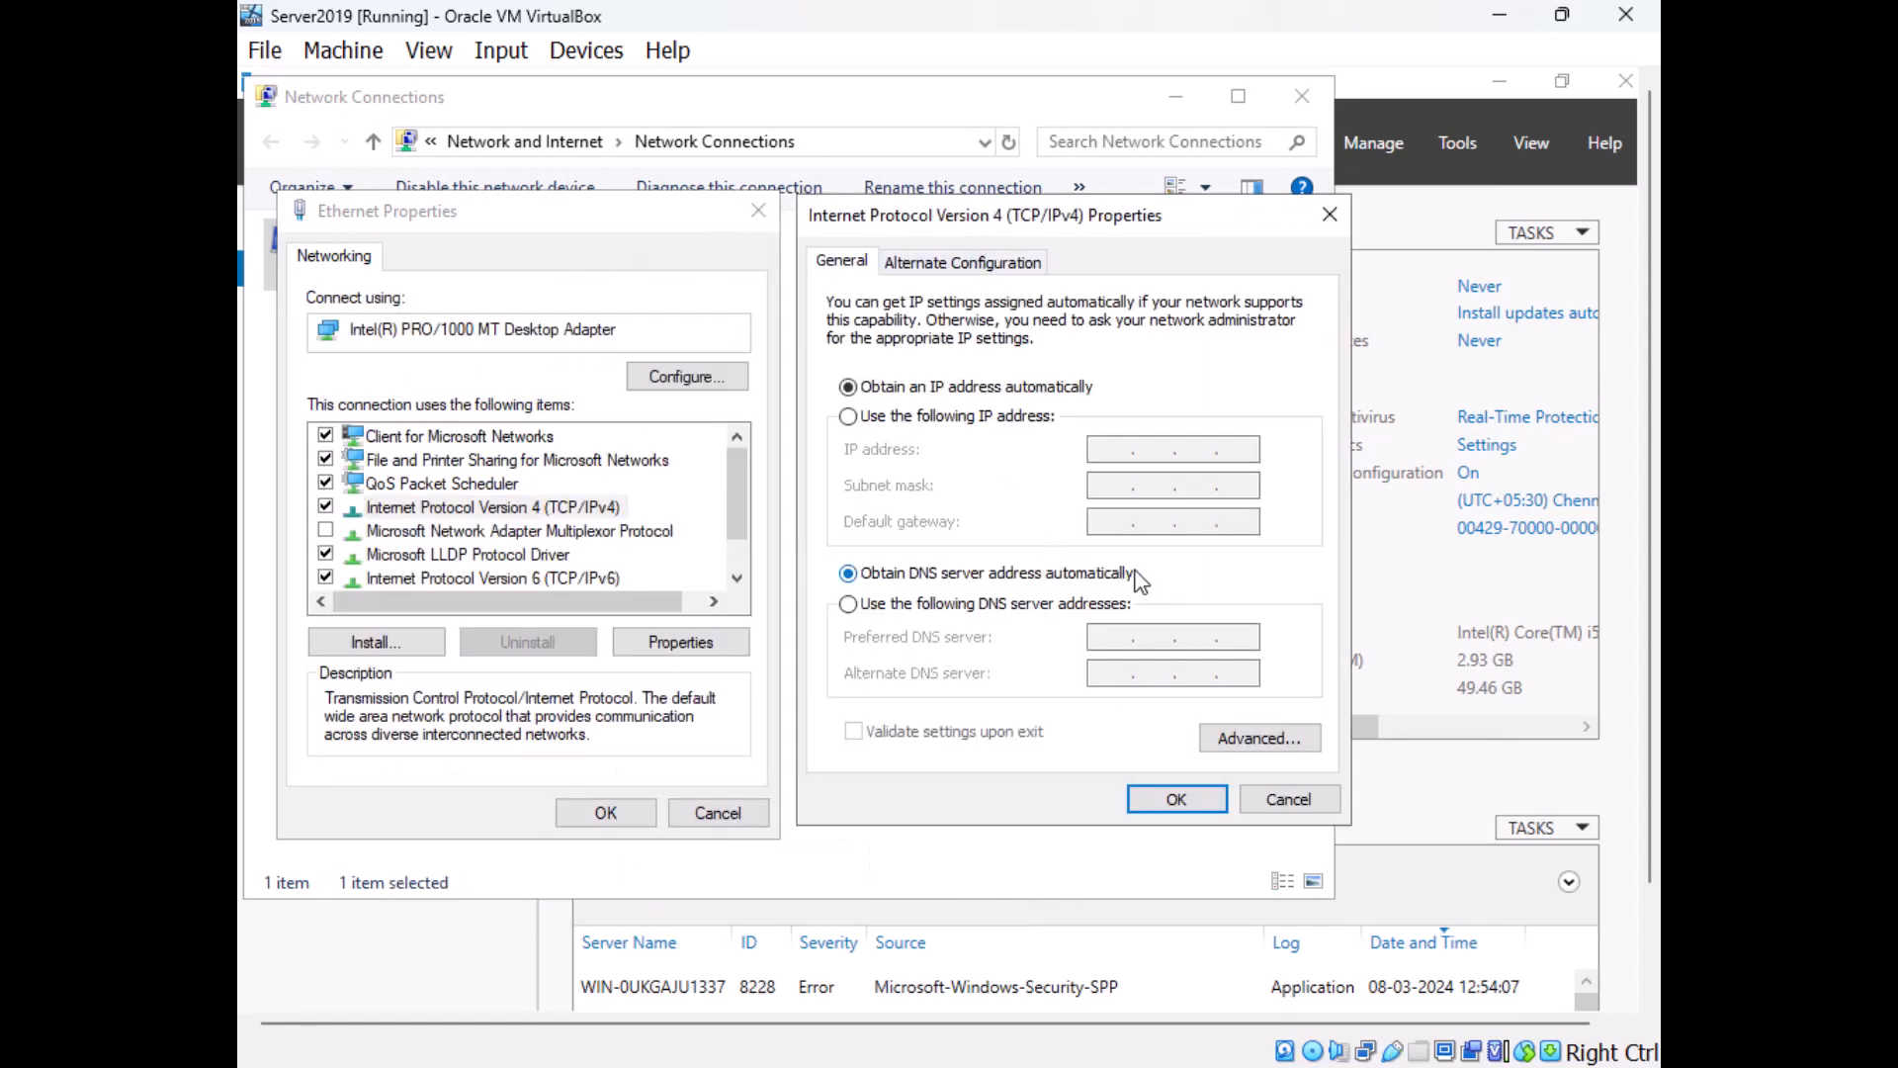
{"action": "left_click", "coordinate": [1098, 603]}
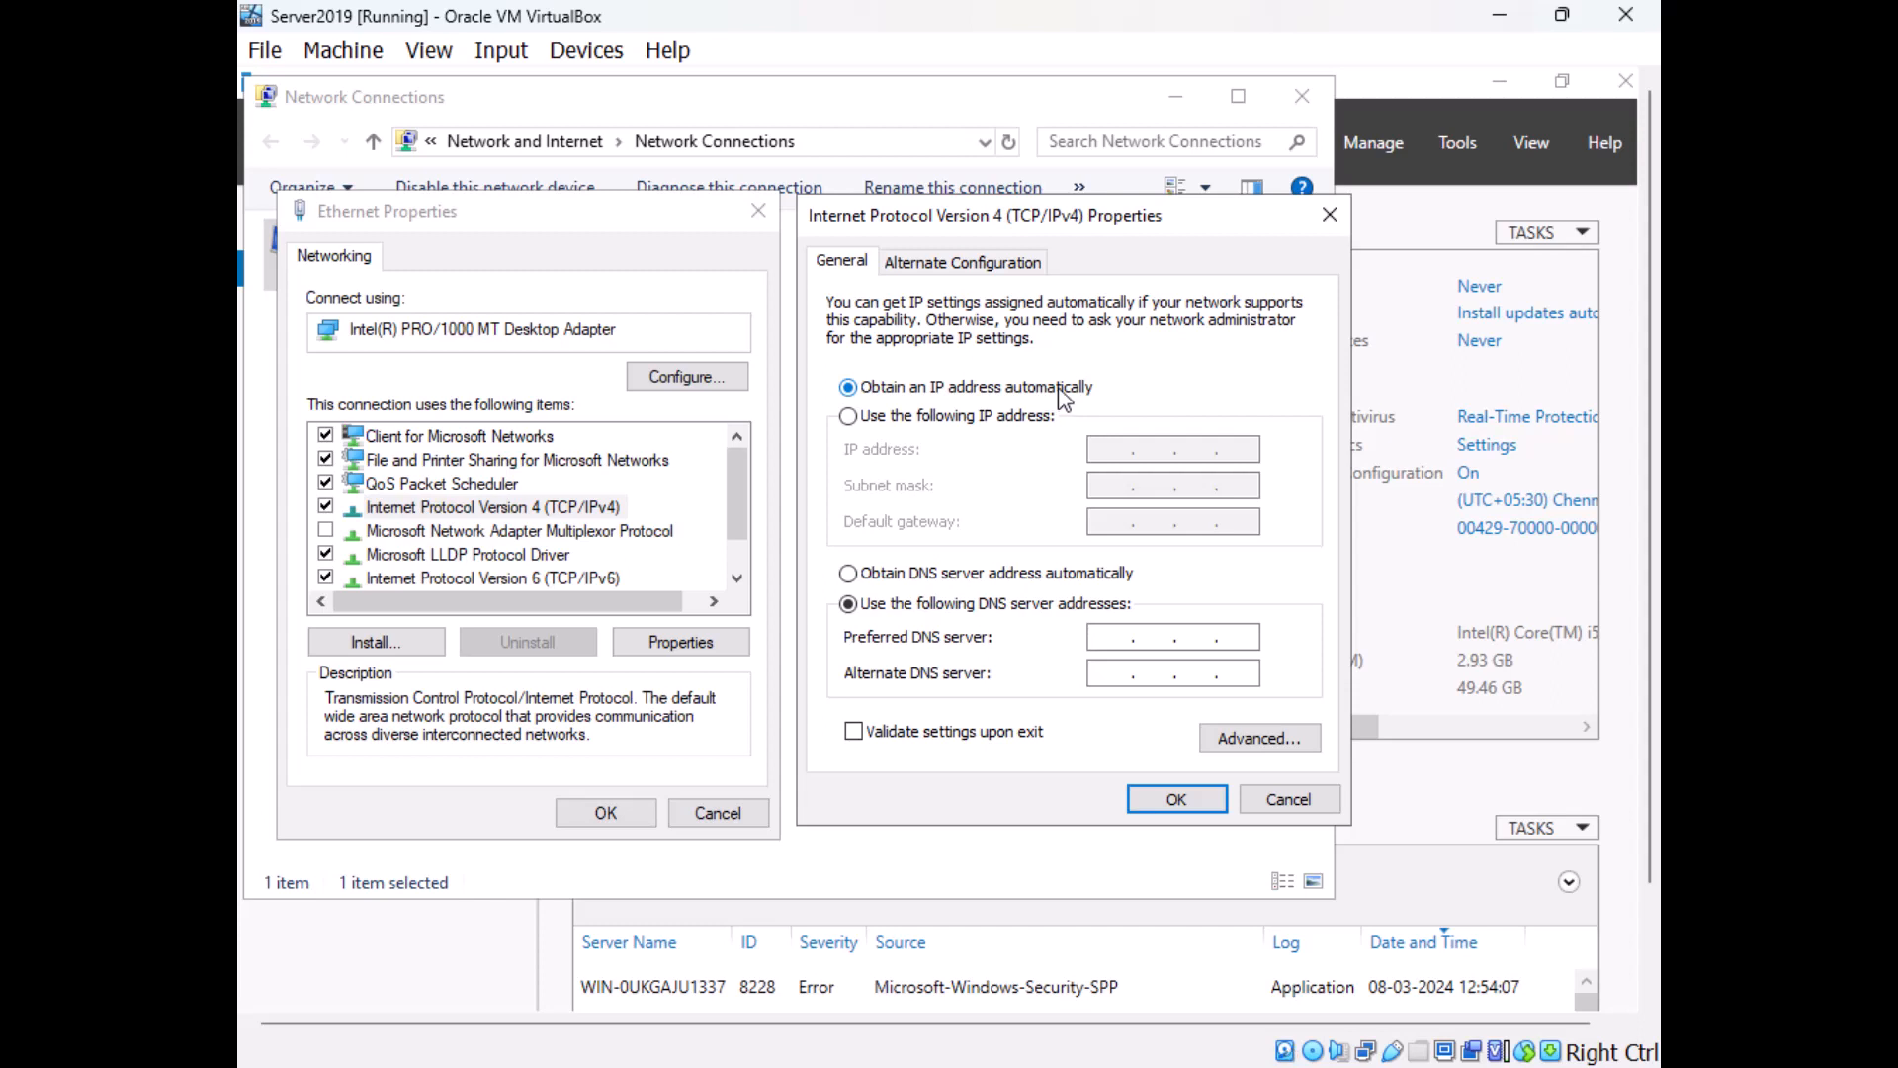
{"action": "left_click", "coordinate": [900, 415]}
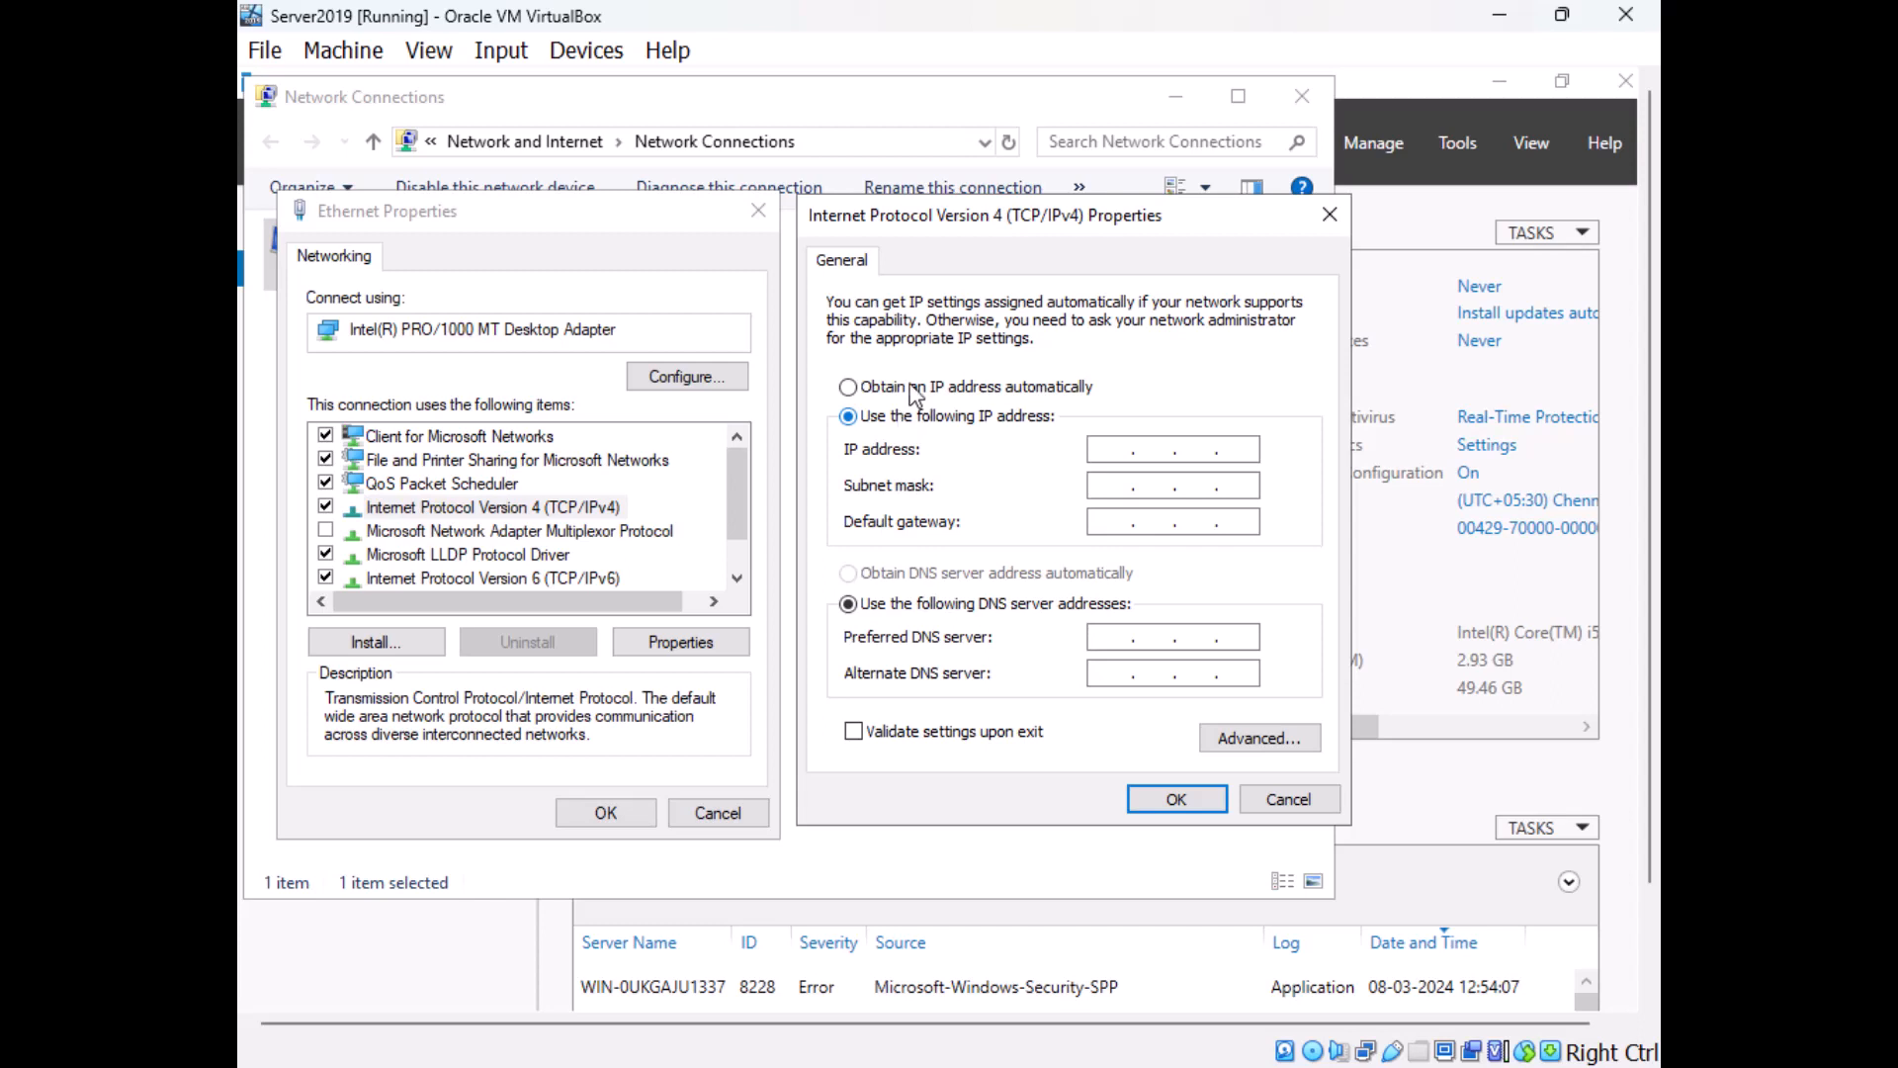
{"action": "left_click", "coordinate": [1095, 452]}
{"action": "type", "text": "192 . 168 ."}
{"action": "type", "text": "20 ."}
{"action": "type", "text": "100"}
{"action": "left_click", "coordinate": [1124, 481]}
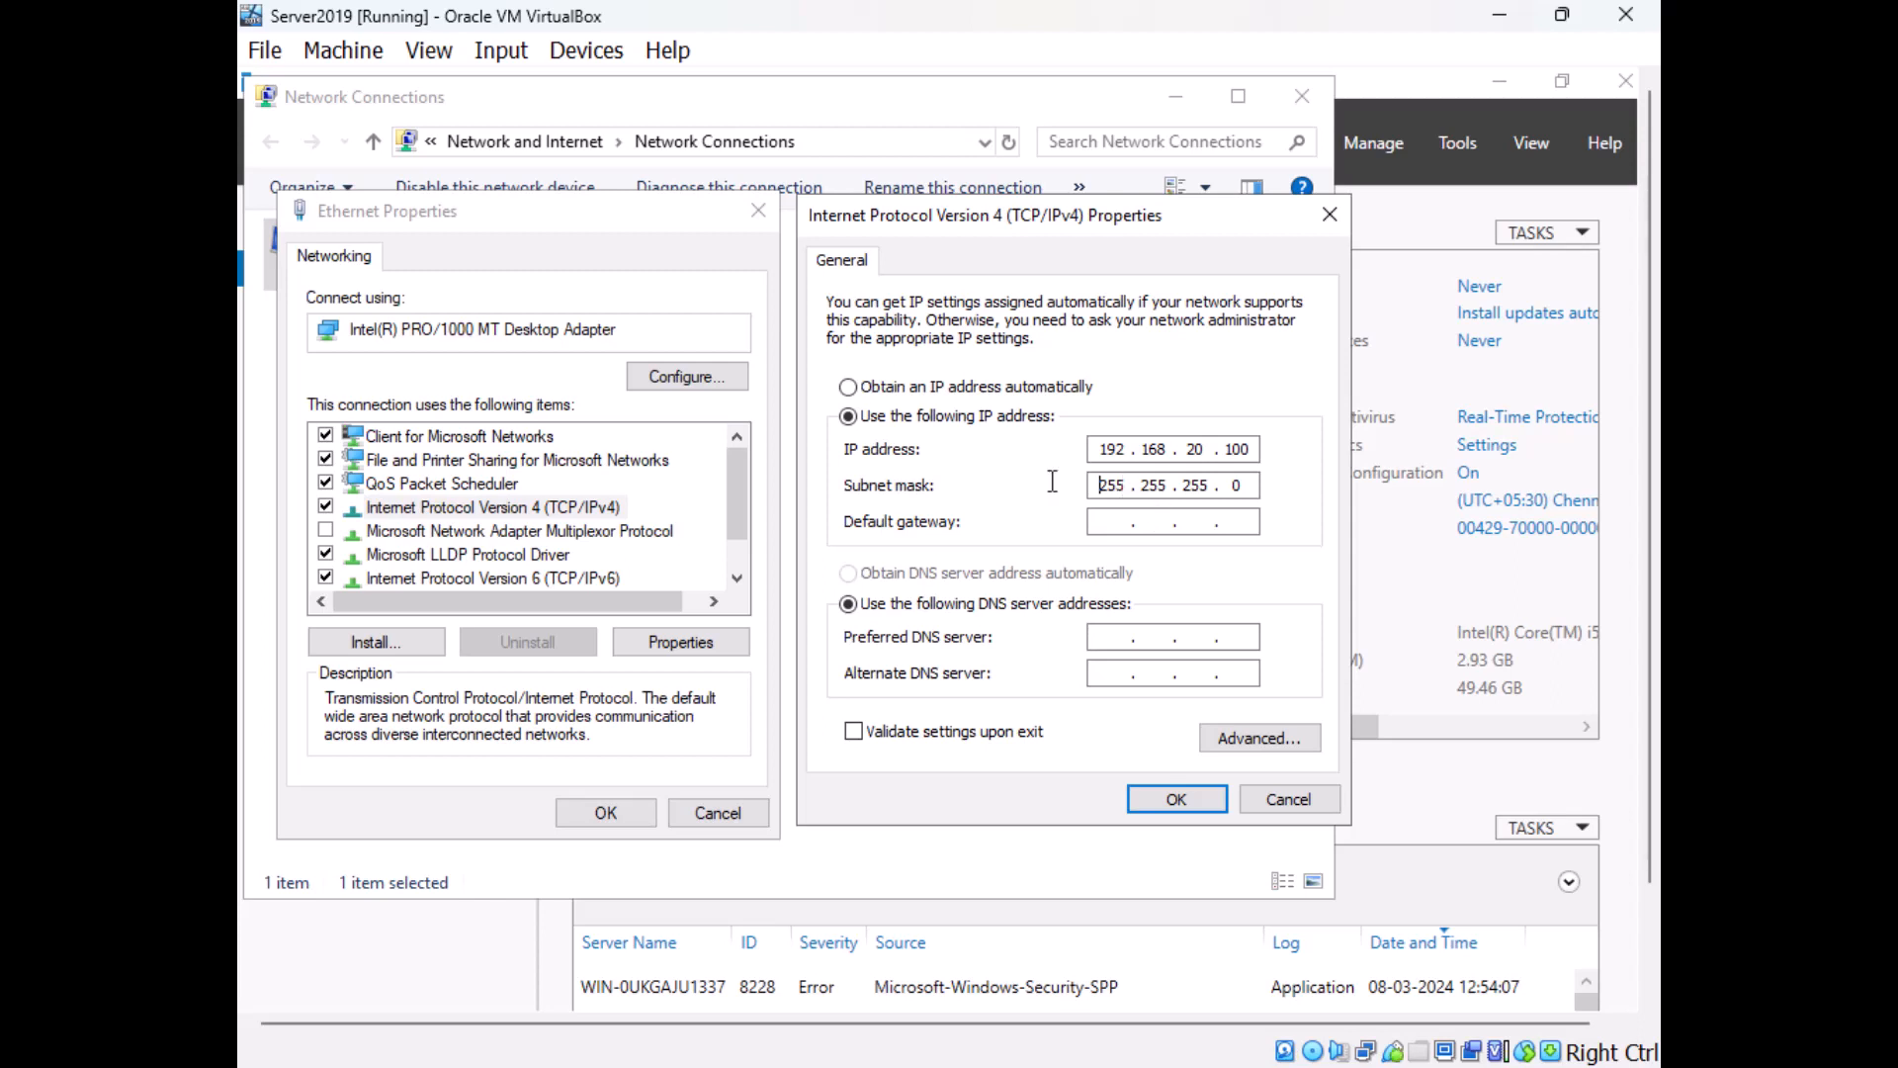
Set the default gateway to 192.168.20.1, the preferred DNS server to 8.8.8.8 and the alternate DNS server to 8.8.4.4.
{"action": "left_click", "coordinate": [1108, 521]}
{"action": "type", "text": "192.168.20."}
{"action": "left_click", "coordinate": [1129, 635]}
{"action": "type", "text": "8.8.88"}
{"action": "key", "text": "Tab"}
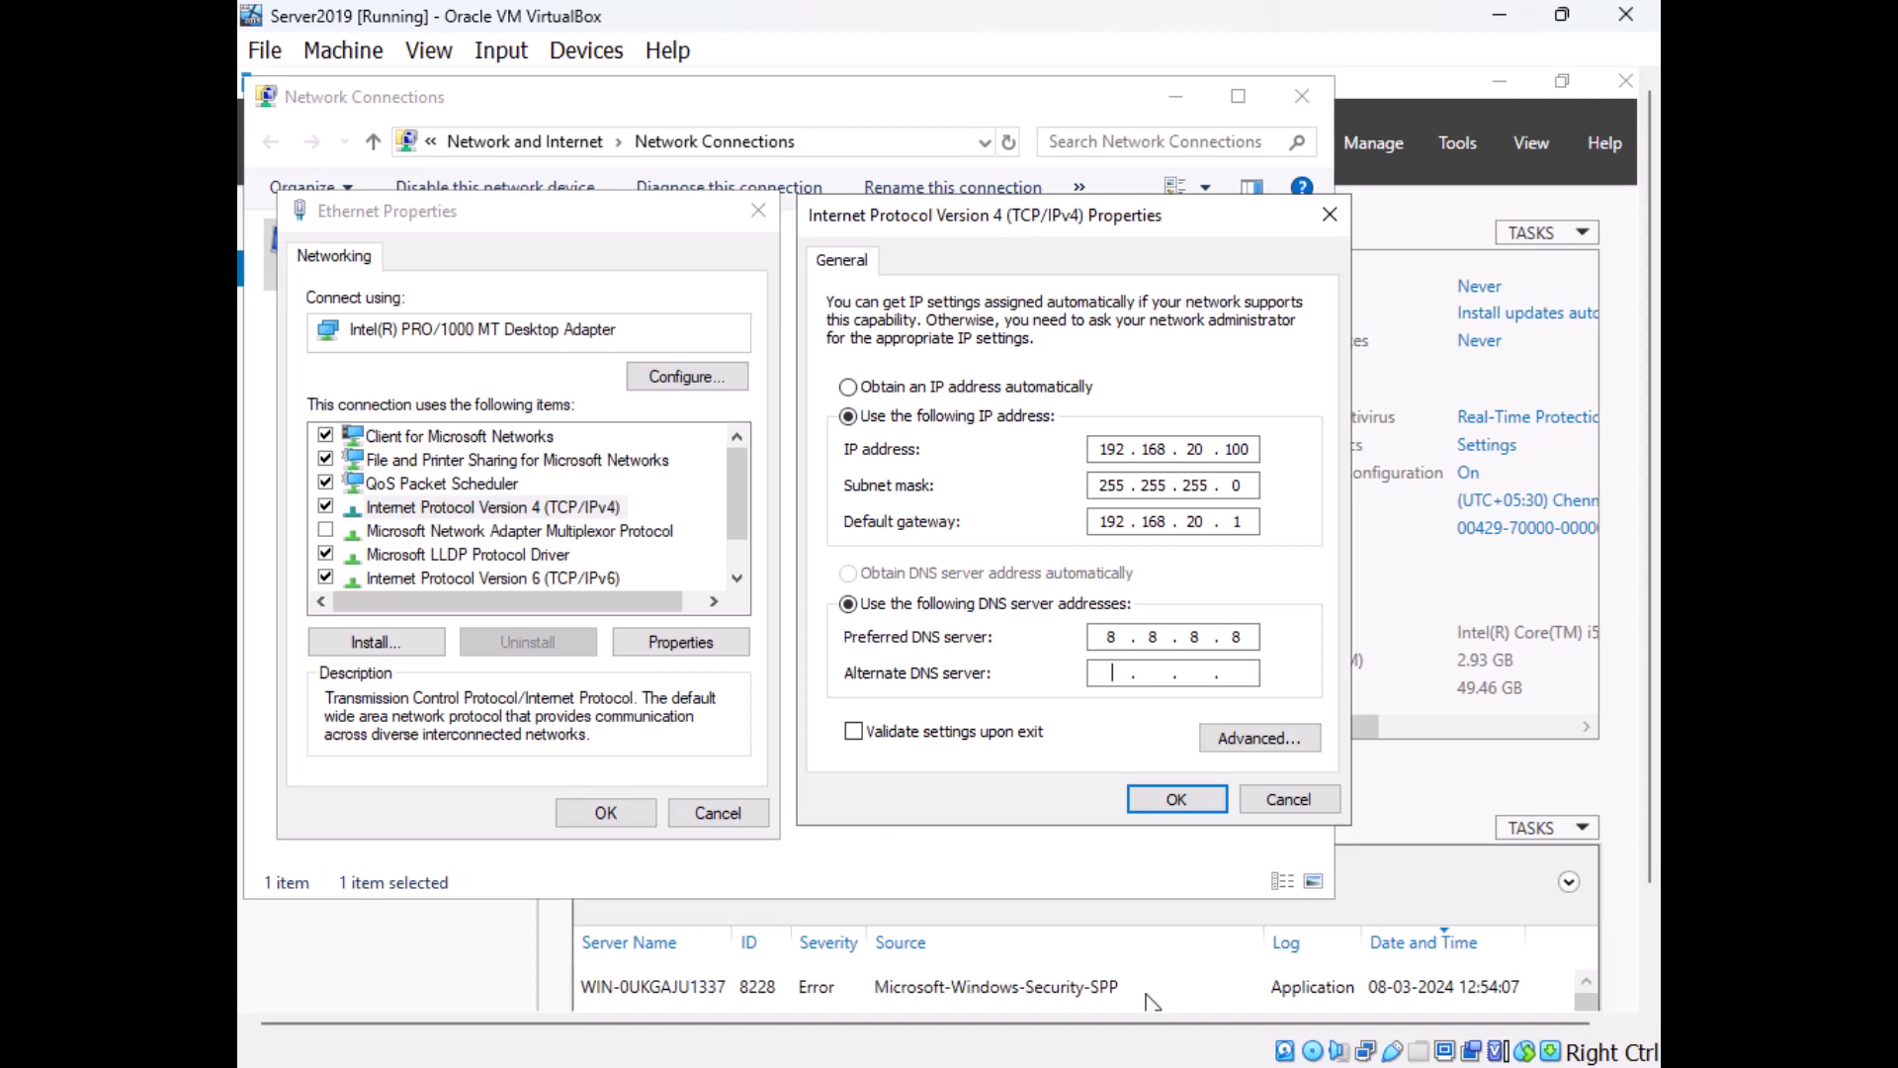
{"action": "type", "text": "8 . 8 . 4 . 4"}
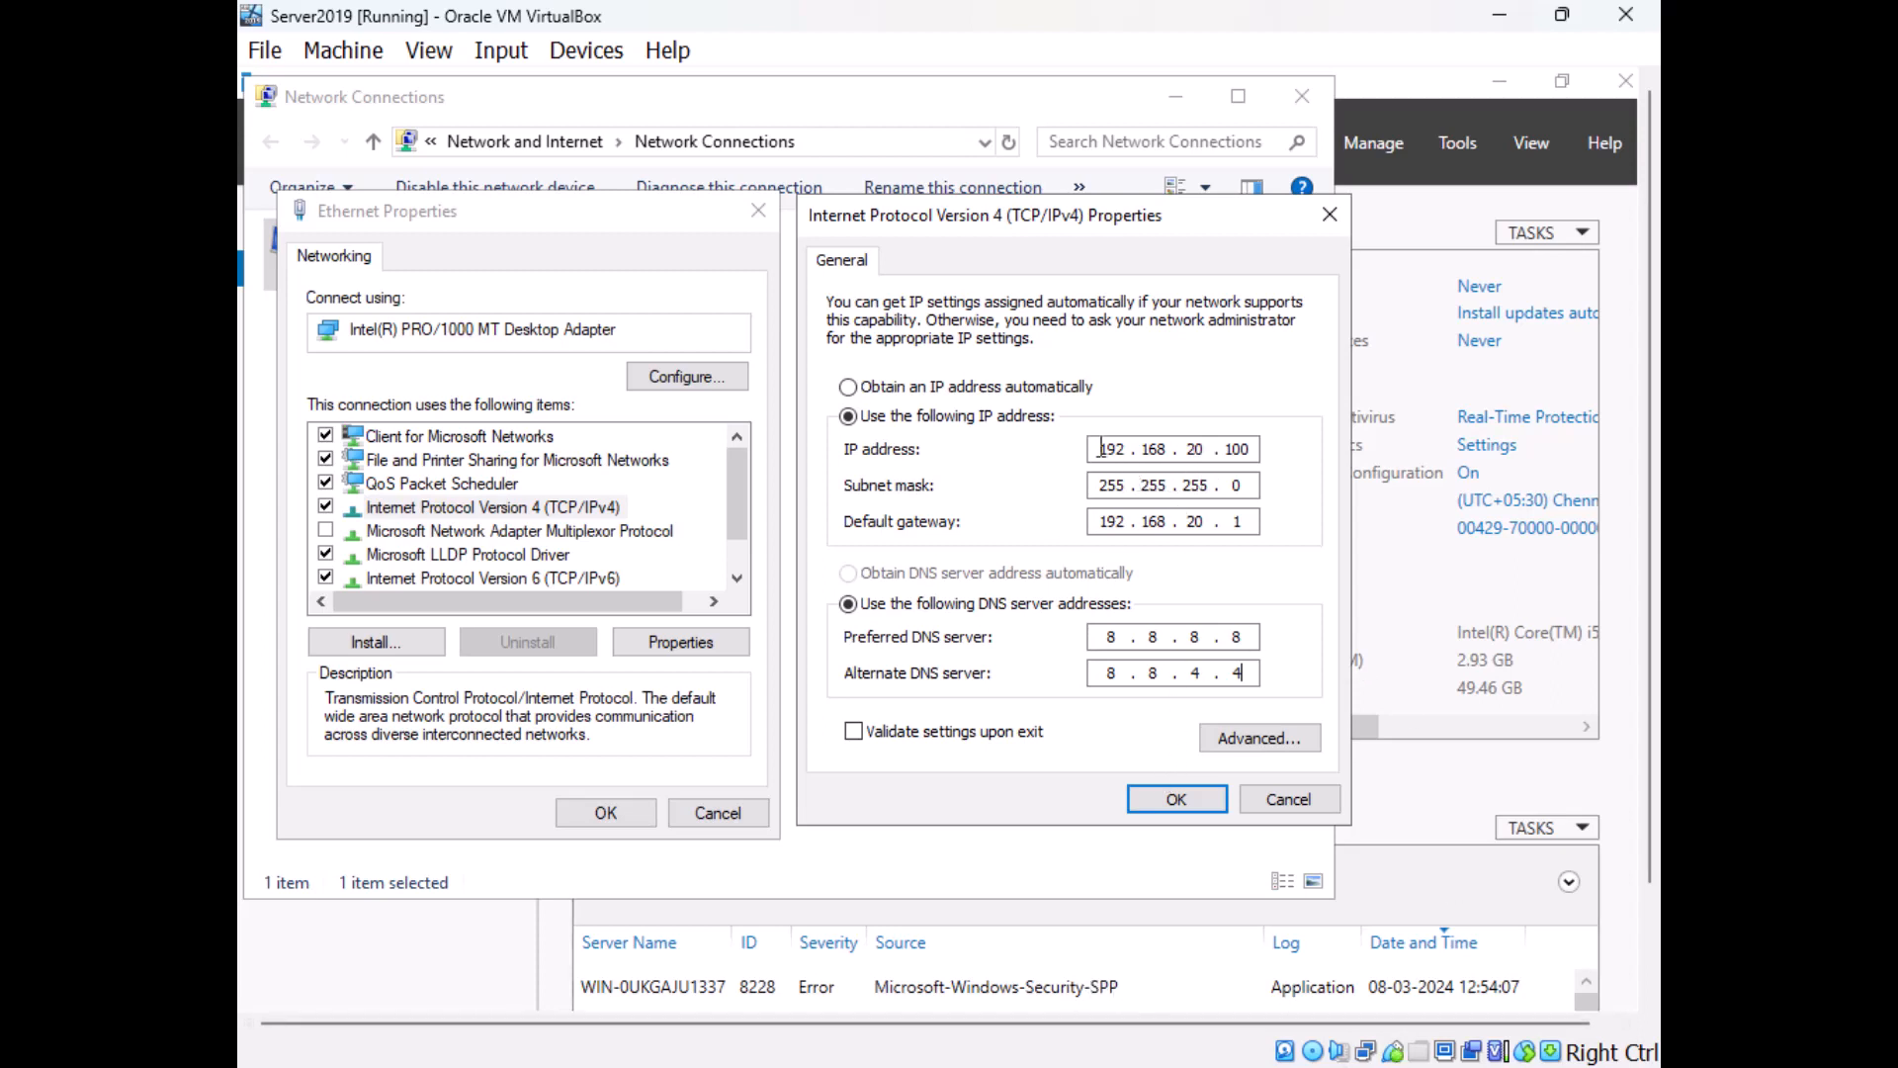
Apply the IPv4 settings to the Ethernet adapter and refresh the Local Server properties.
{"action": "left_click_drag", "start_coordinate": [1101, 448], "coordinate": [1259, 450]}
{"action": "left_click", "coordinate": [1174, 797]}
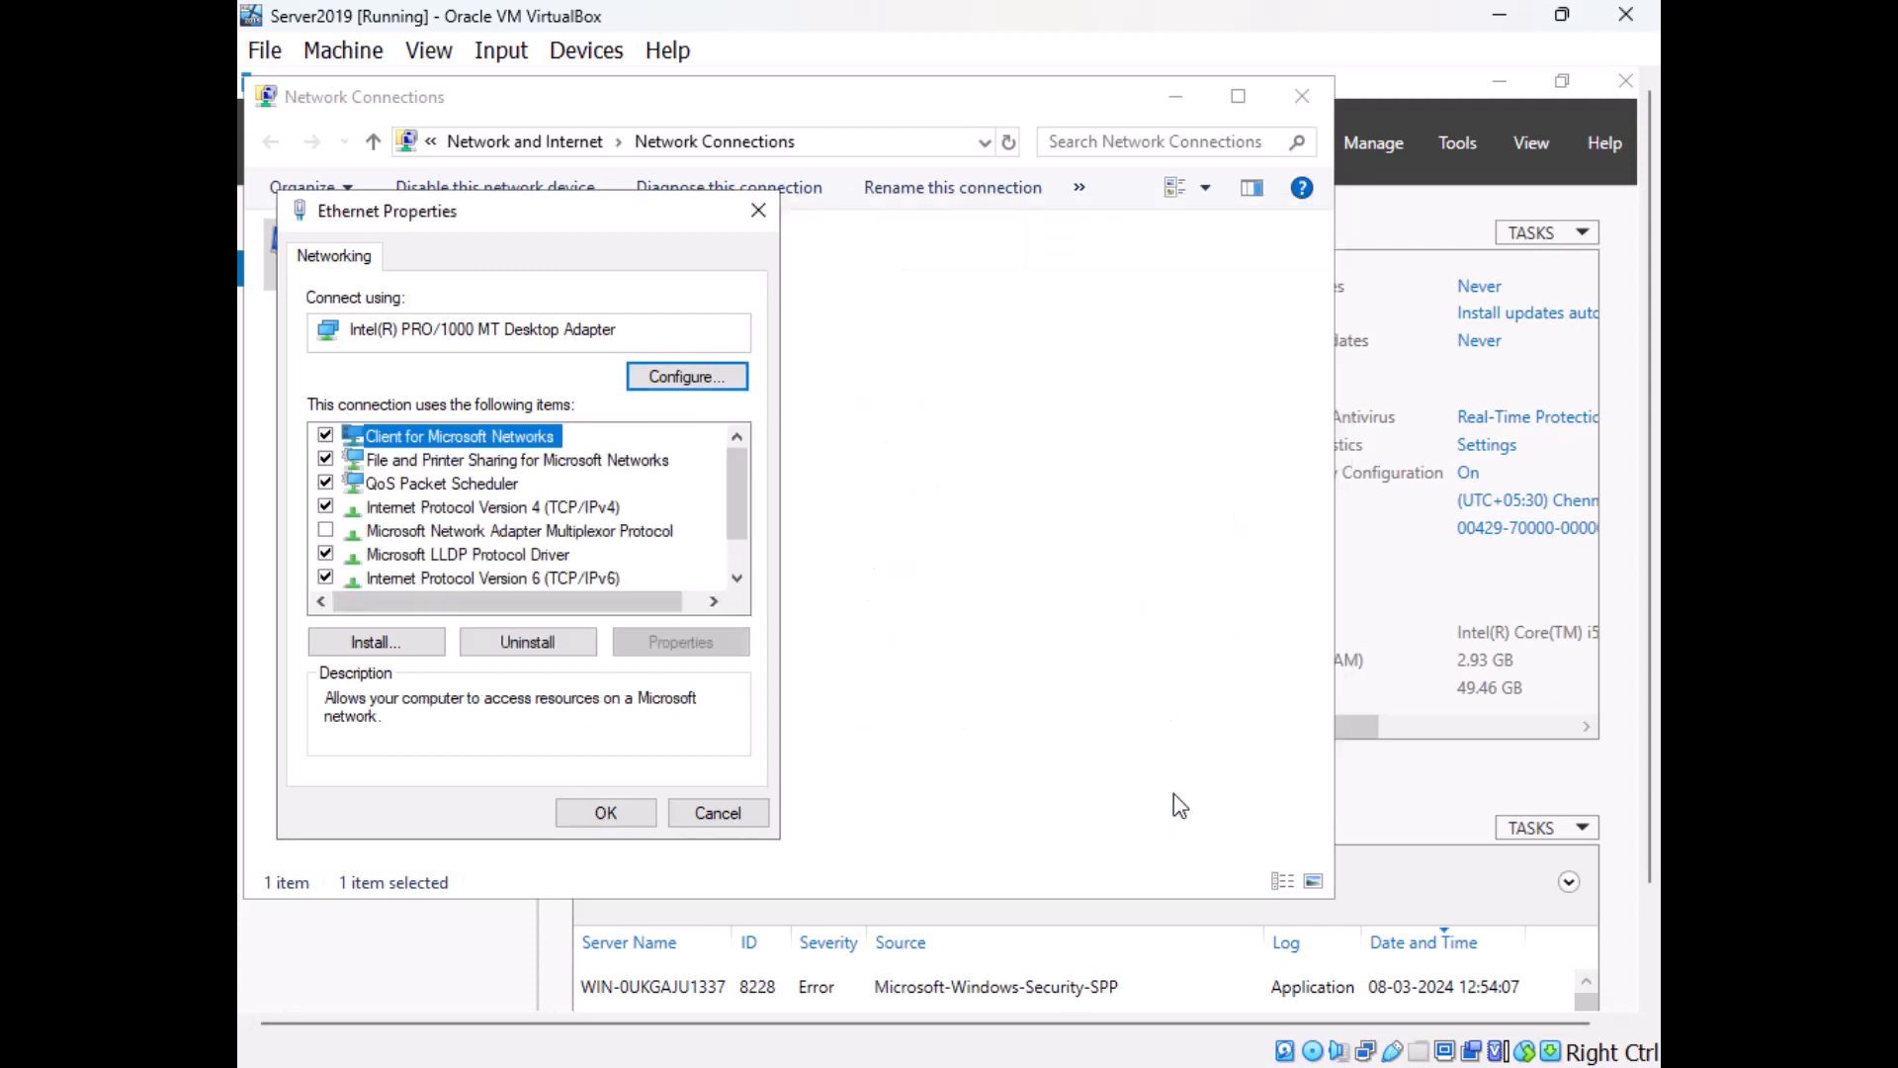
{"action": "left_click", "coordinate": [607, 817]}
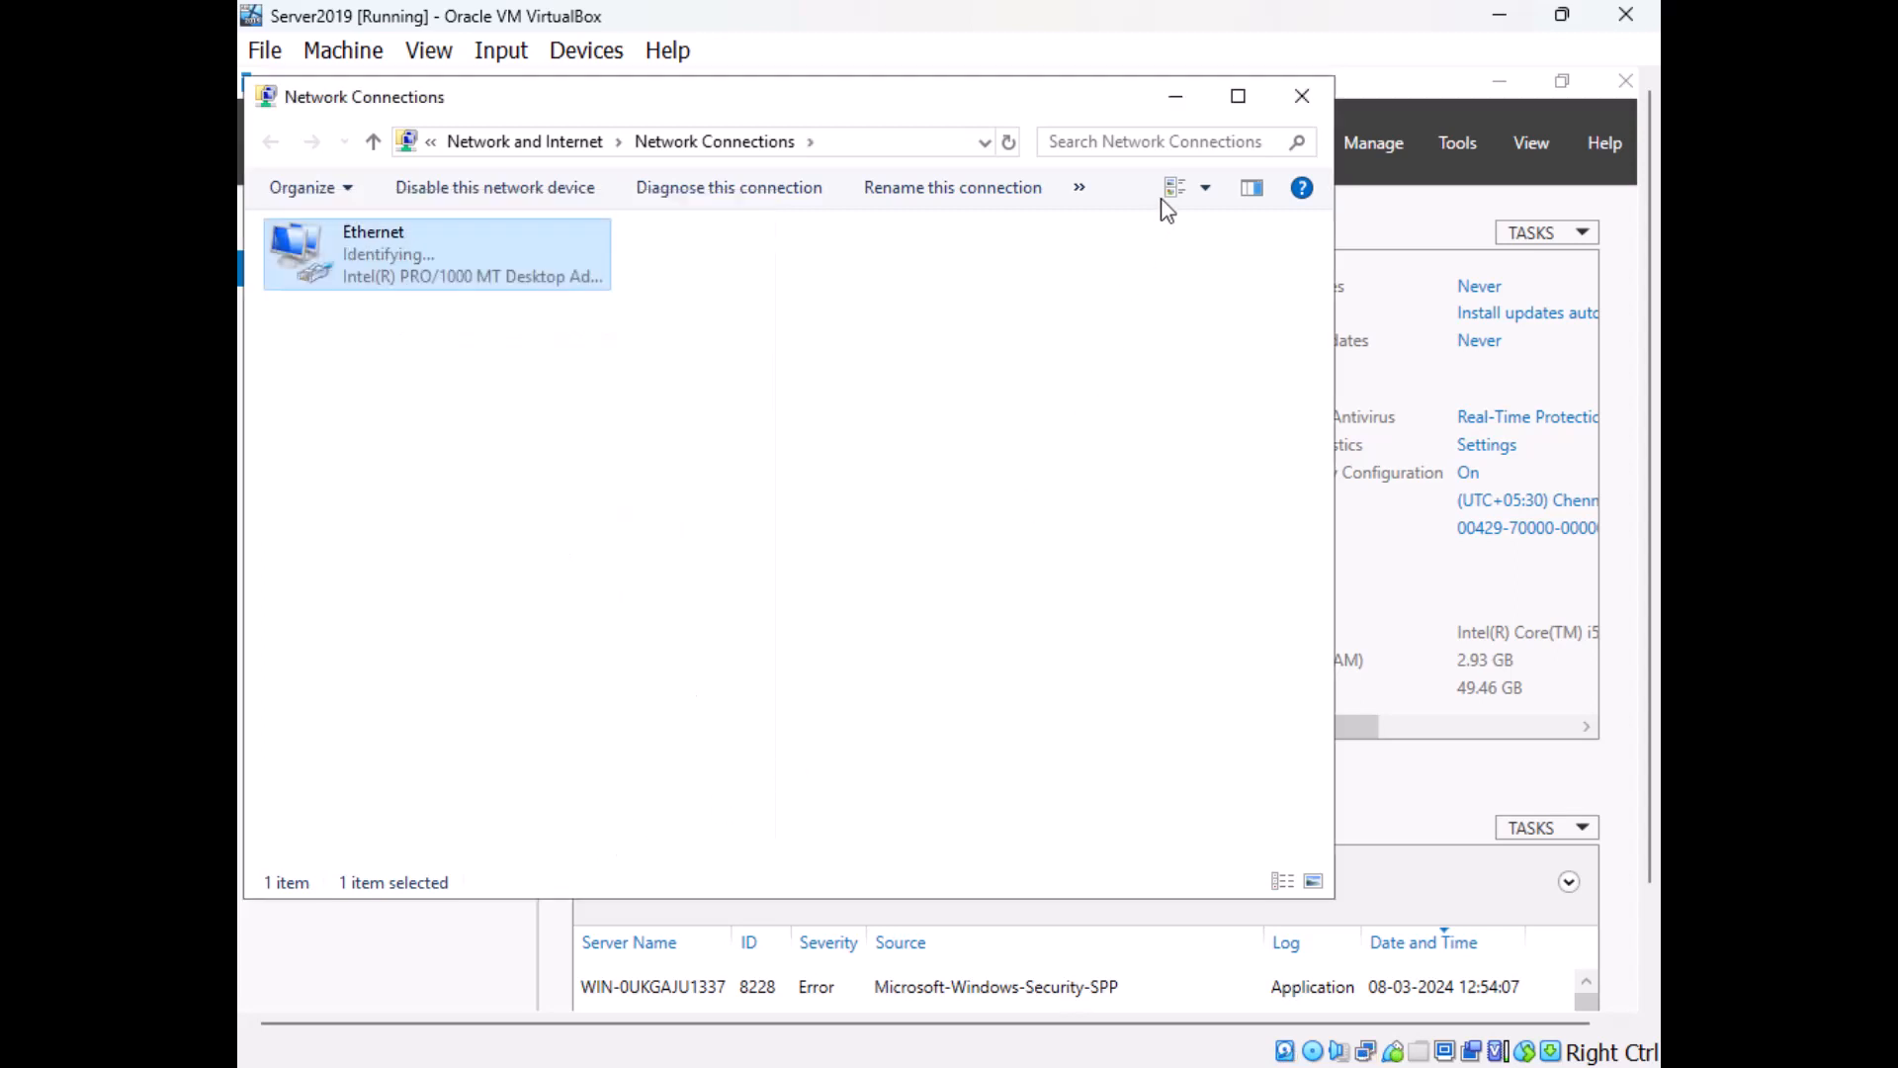
{"action": "left_click", "coordinate": [1300, 93]}
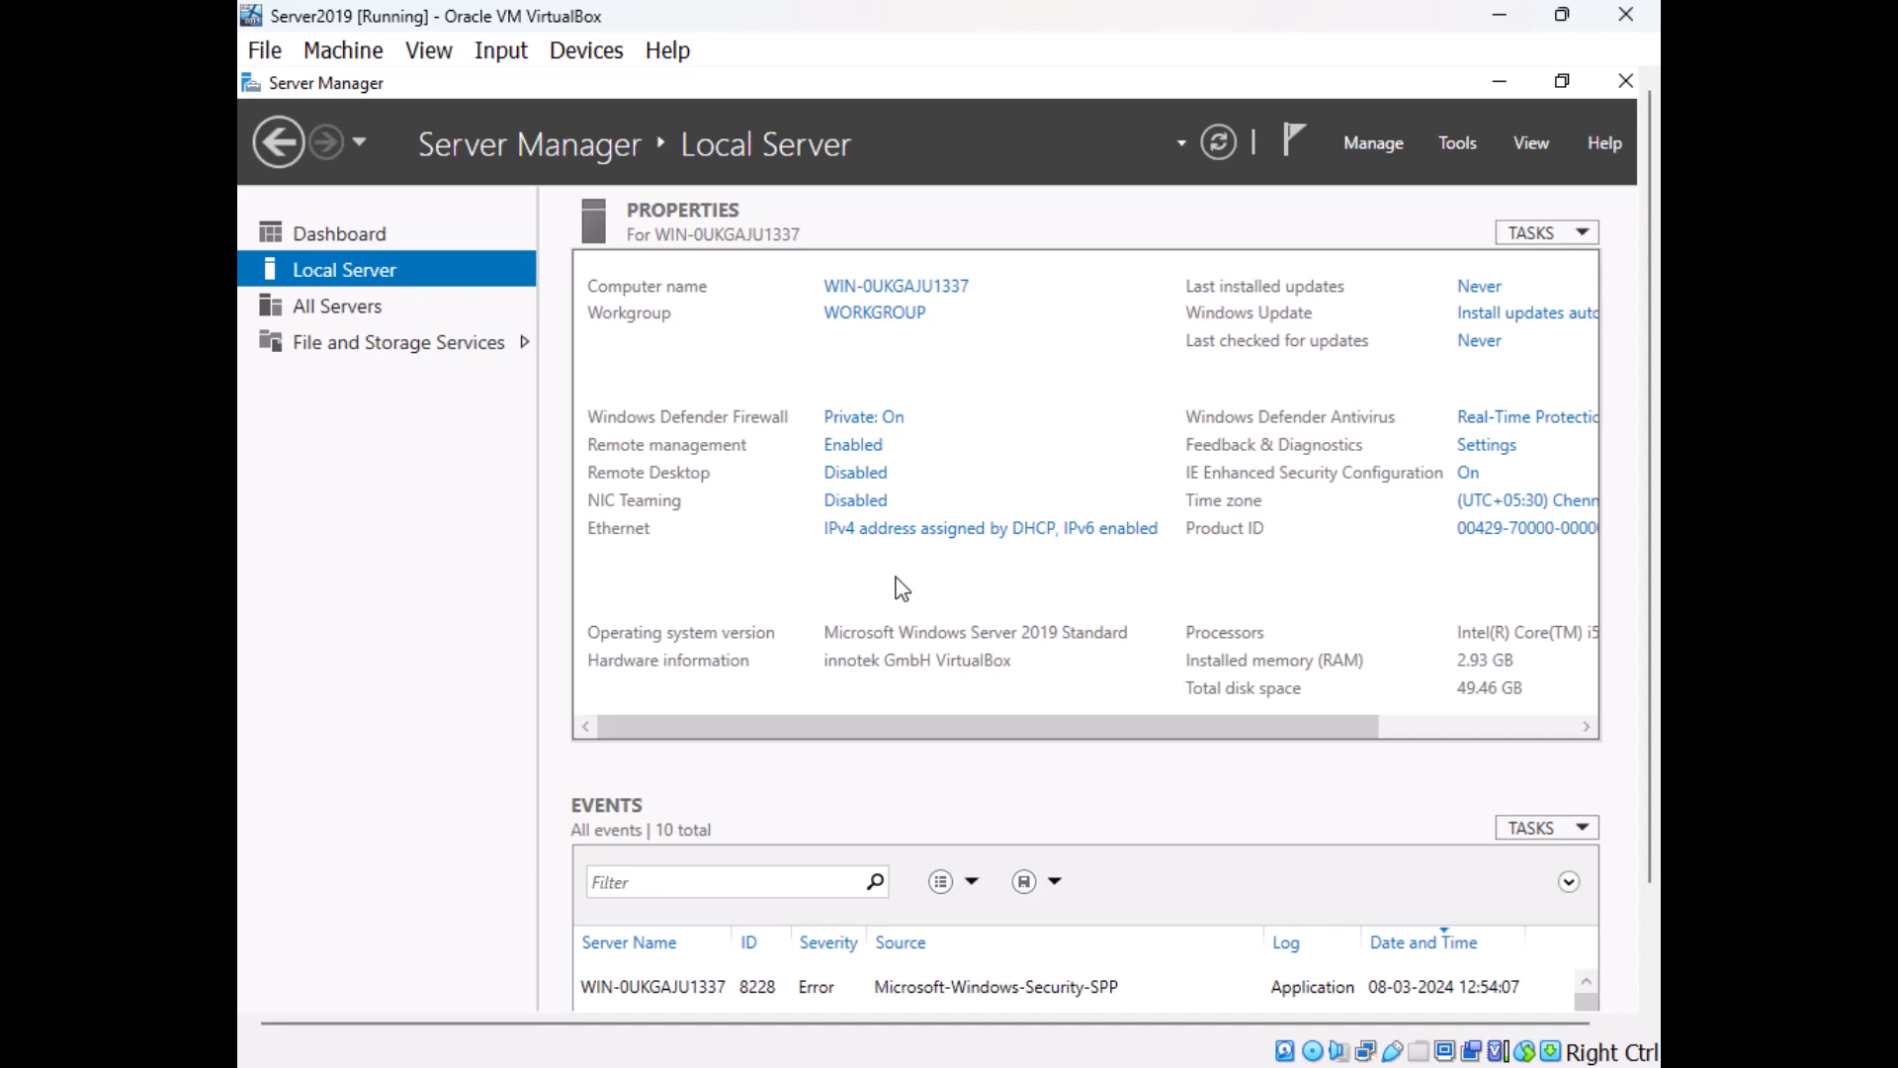
{"action": "left_click", "coordinate": [1216, 143]}
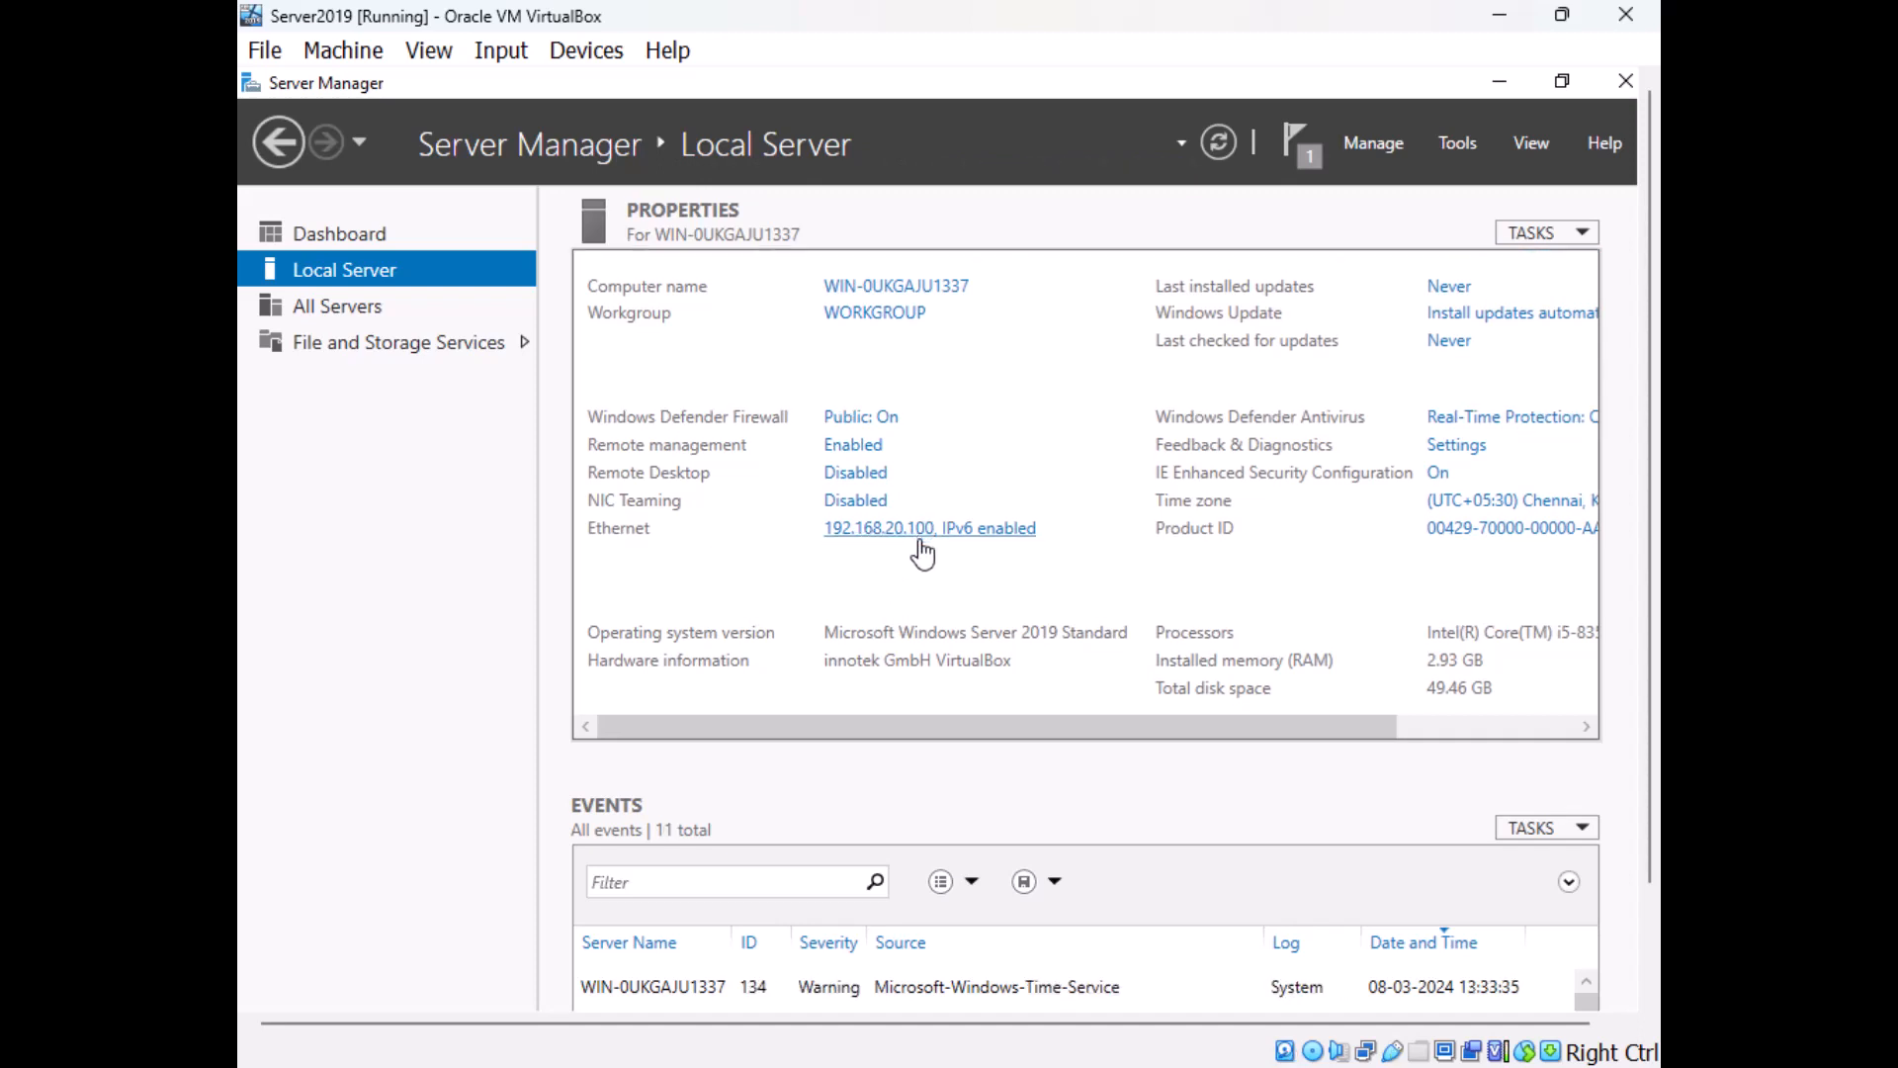
Disable Internet Protocol Version 6 (TCP/IPv6) on the Ethernet adapter and refresh the Local Server properties.
{"action": "left_click", "coordinate": [972, 539]}
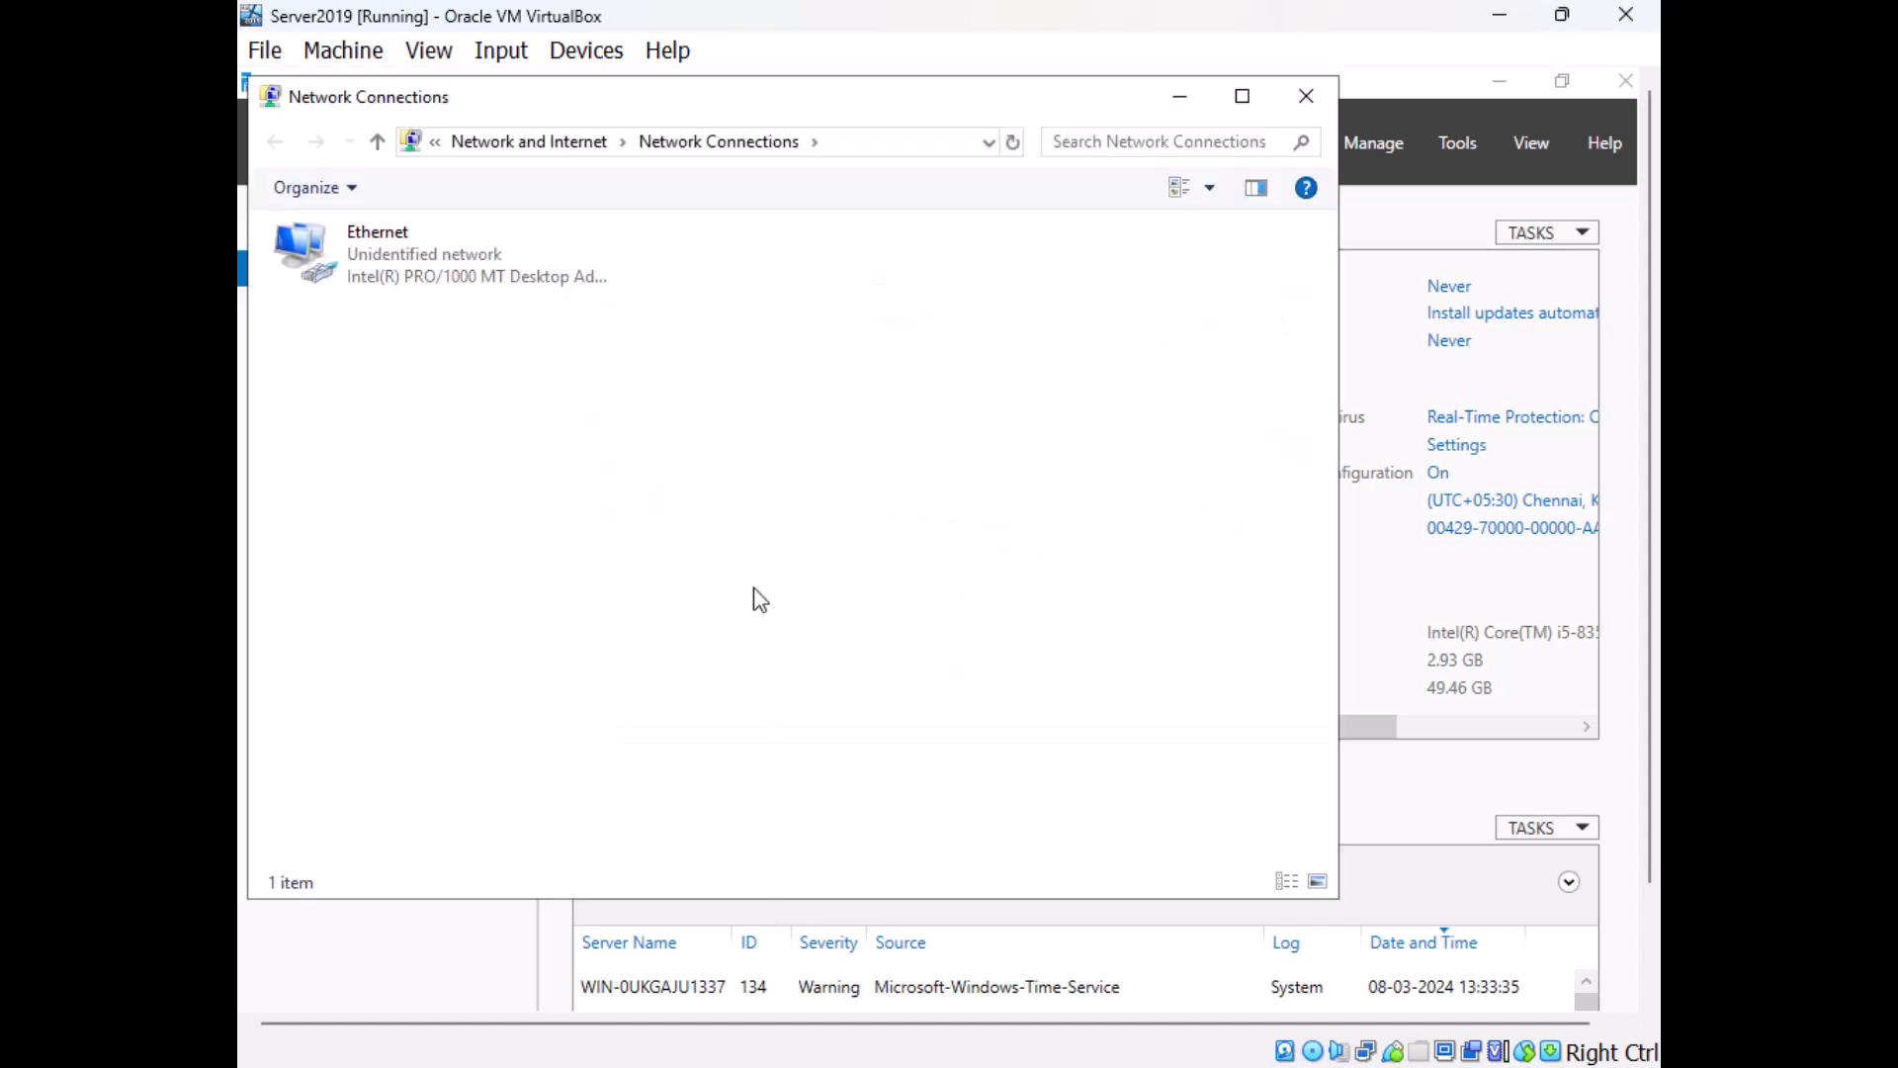
{"action": "left_click", "coordinate": [406, 270]}
{"action": "right_click", "coordinate": [402, 267]}
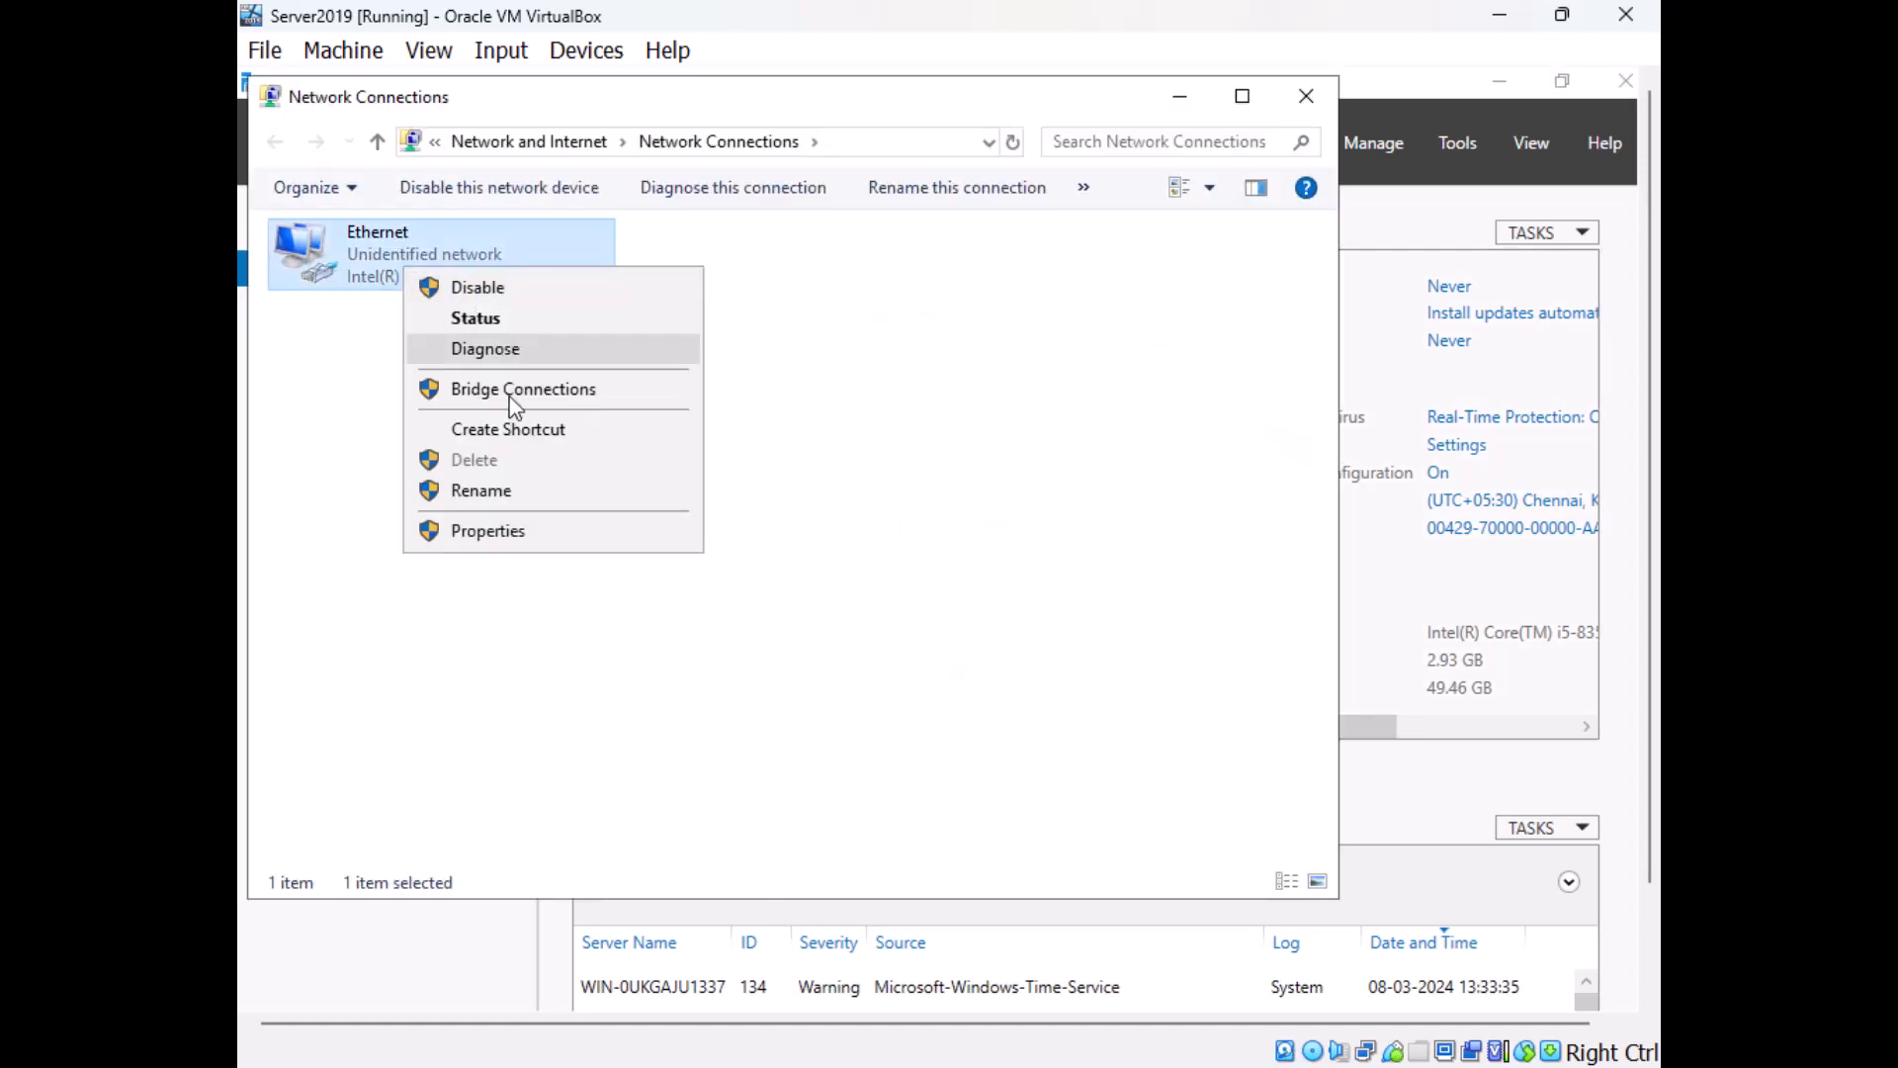
{"action": "left_click", "coordinate": [492, 531]}
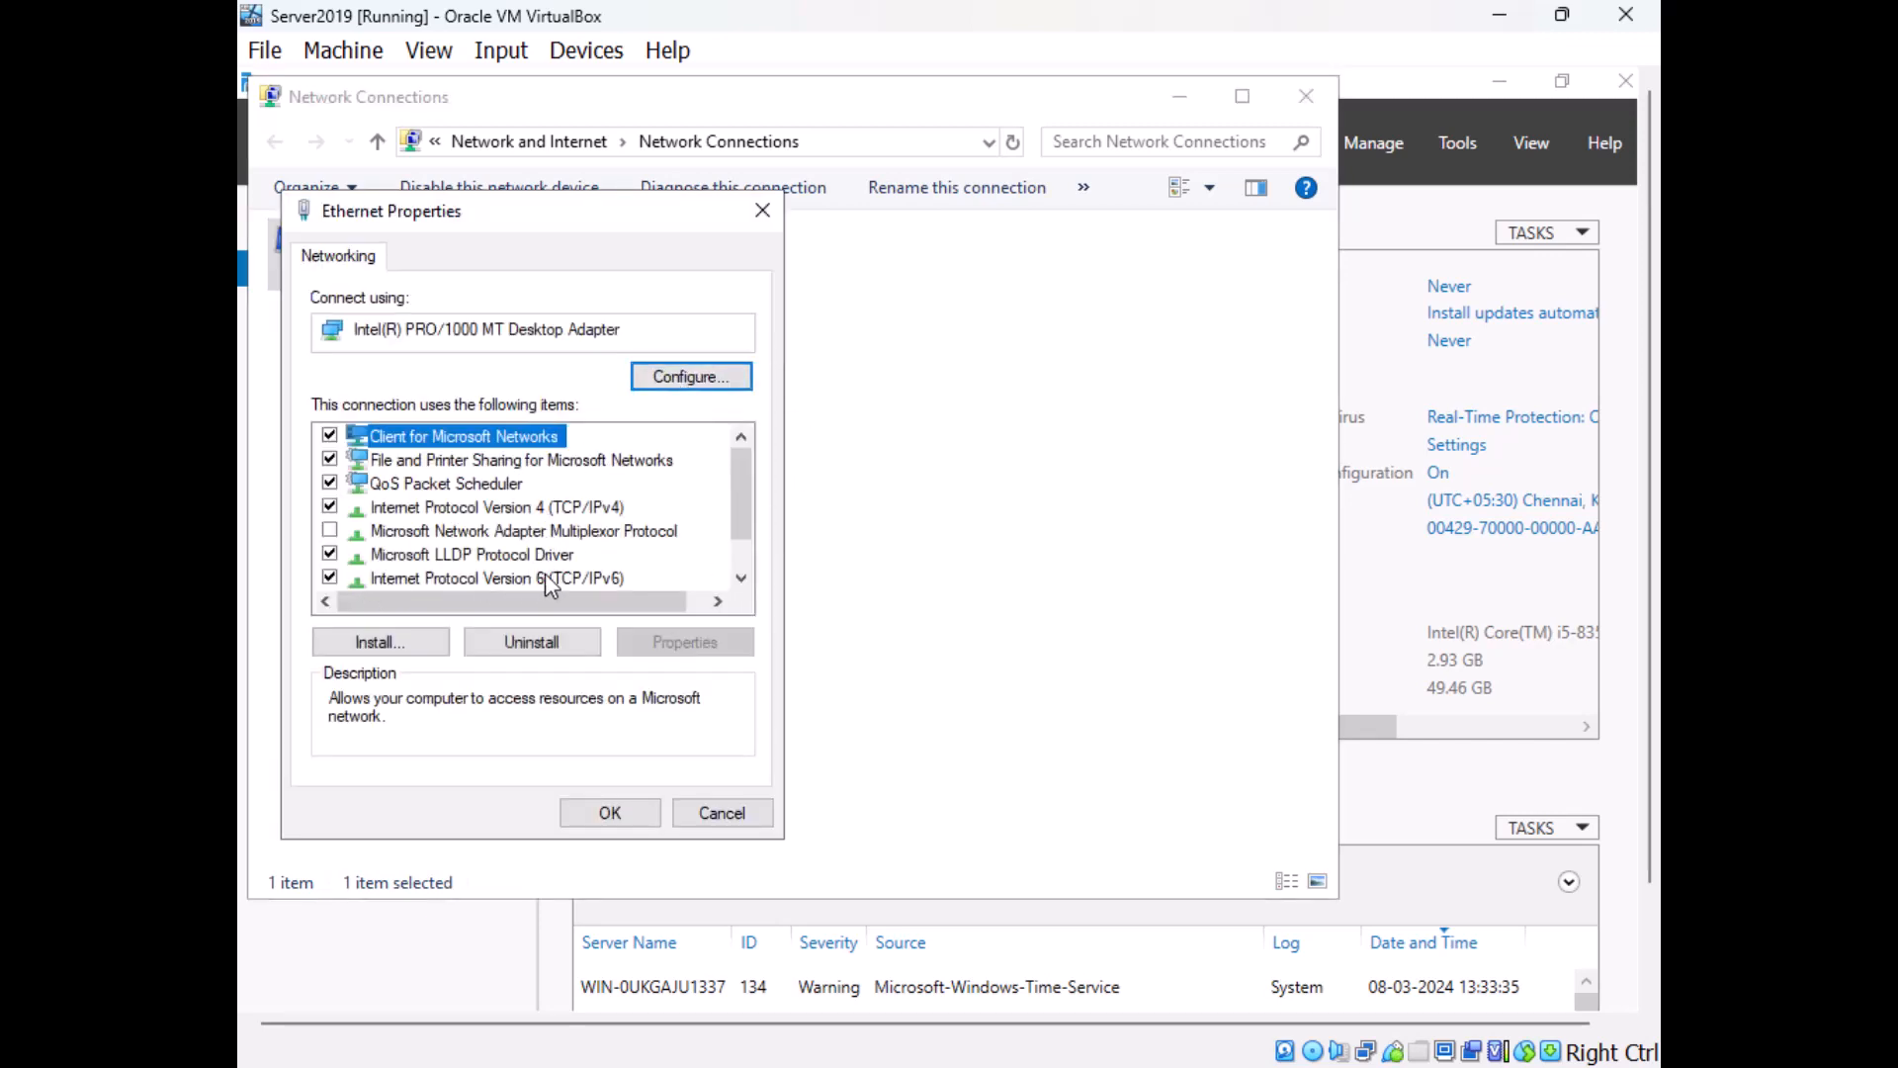
{"action": "left_click", "coordinate": [329, 578]}
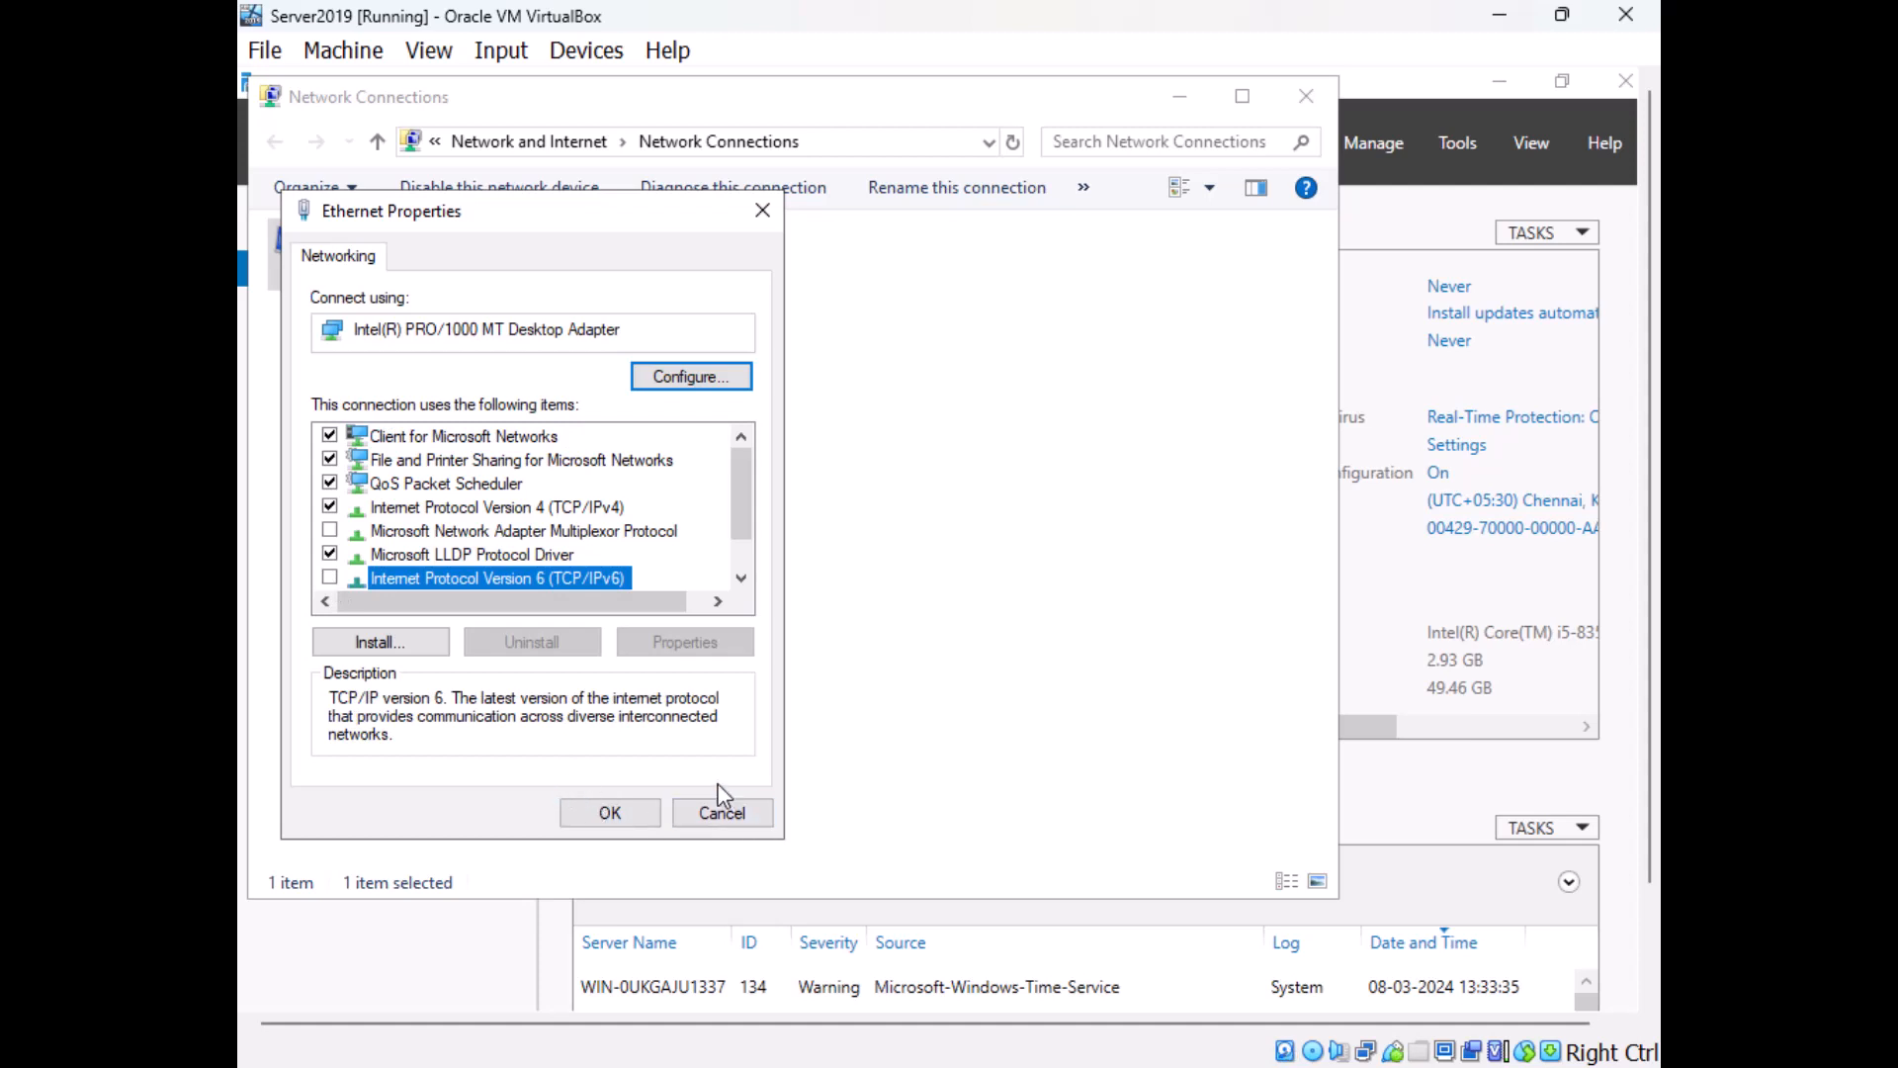
{"action": "left_click", "coordinate": [596, 816]}
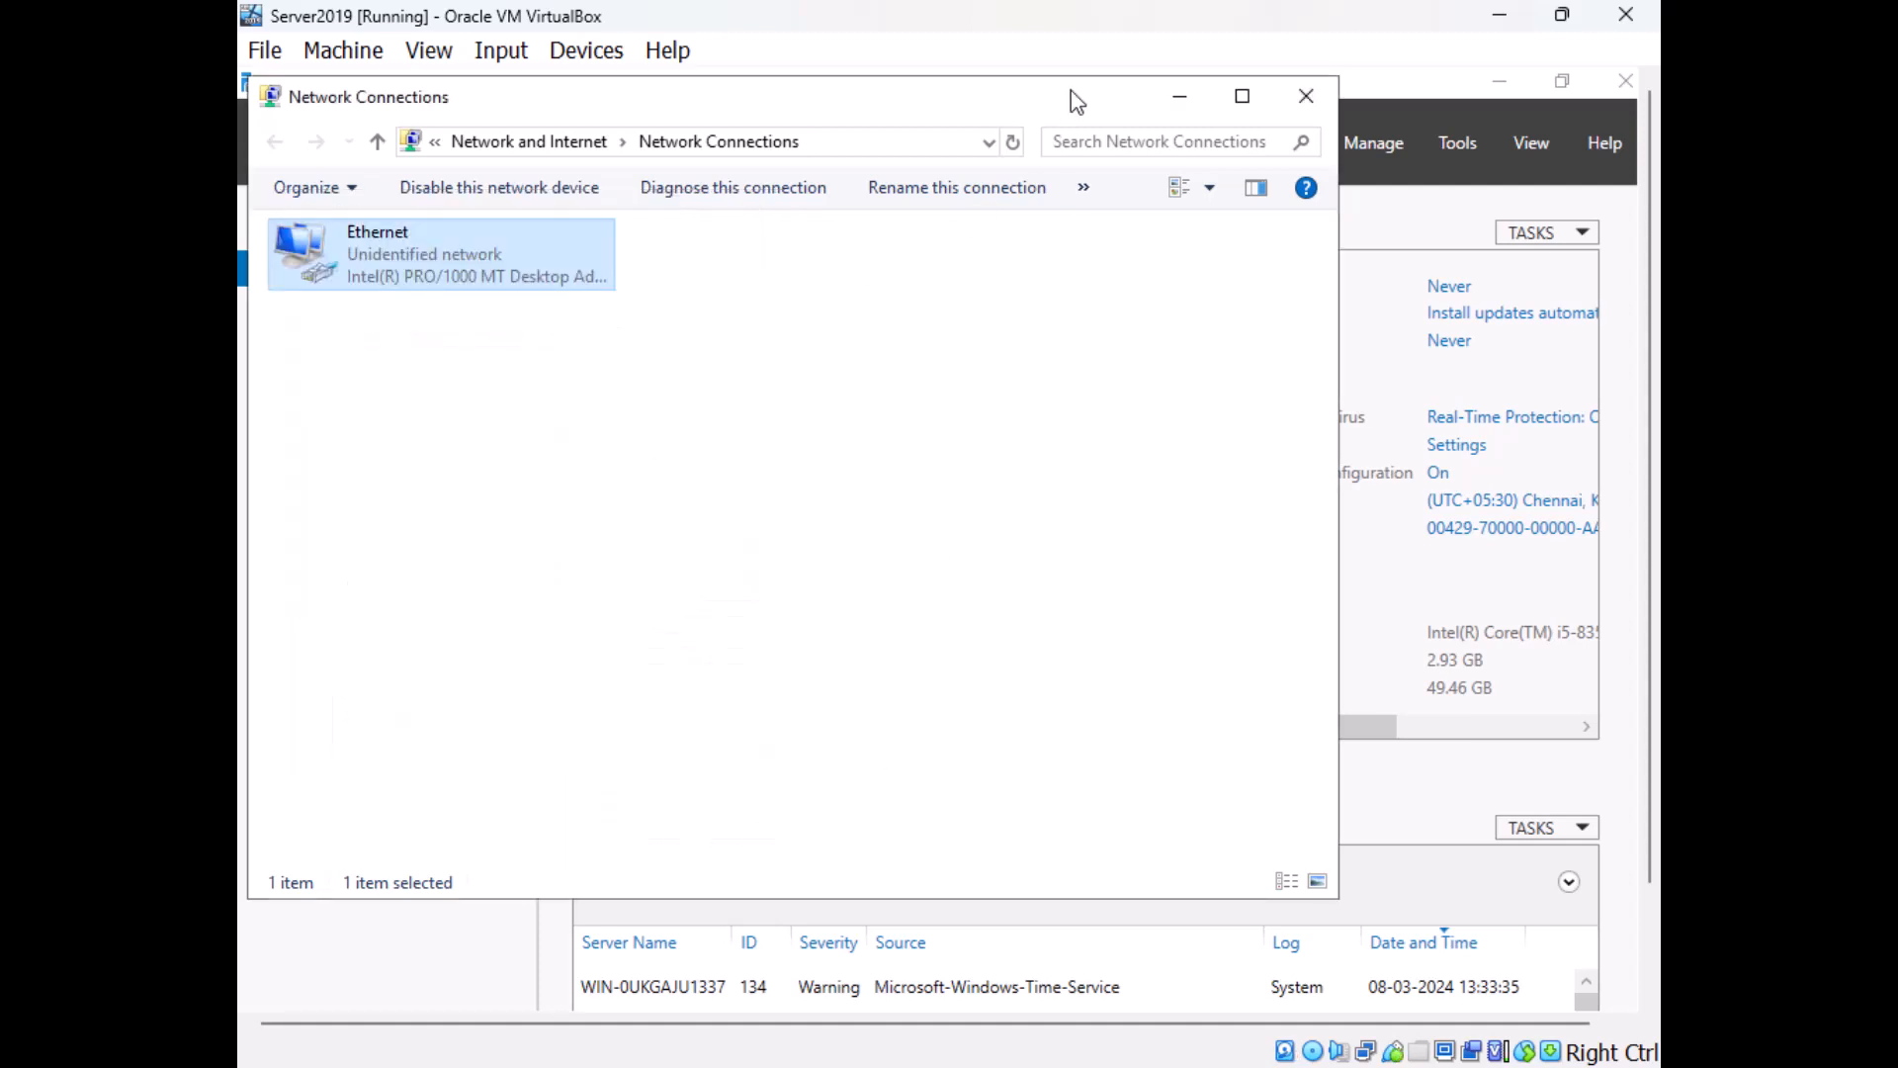
{"action": "left_click", "coordinate": [1305, 95]}
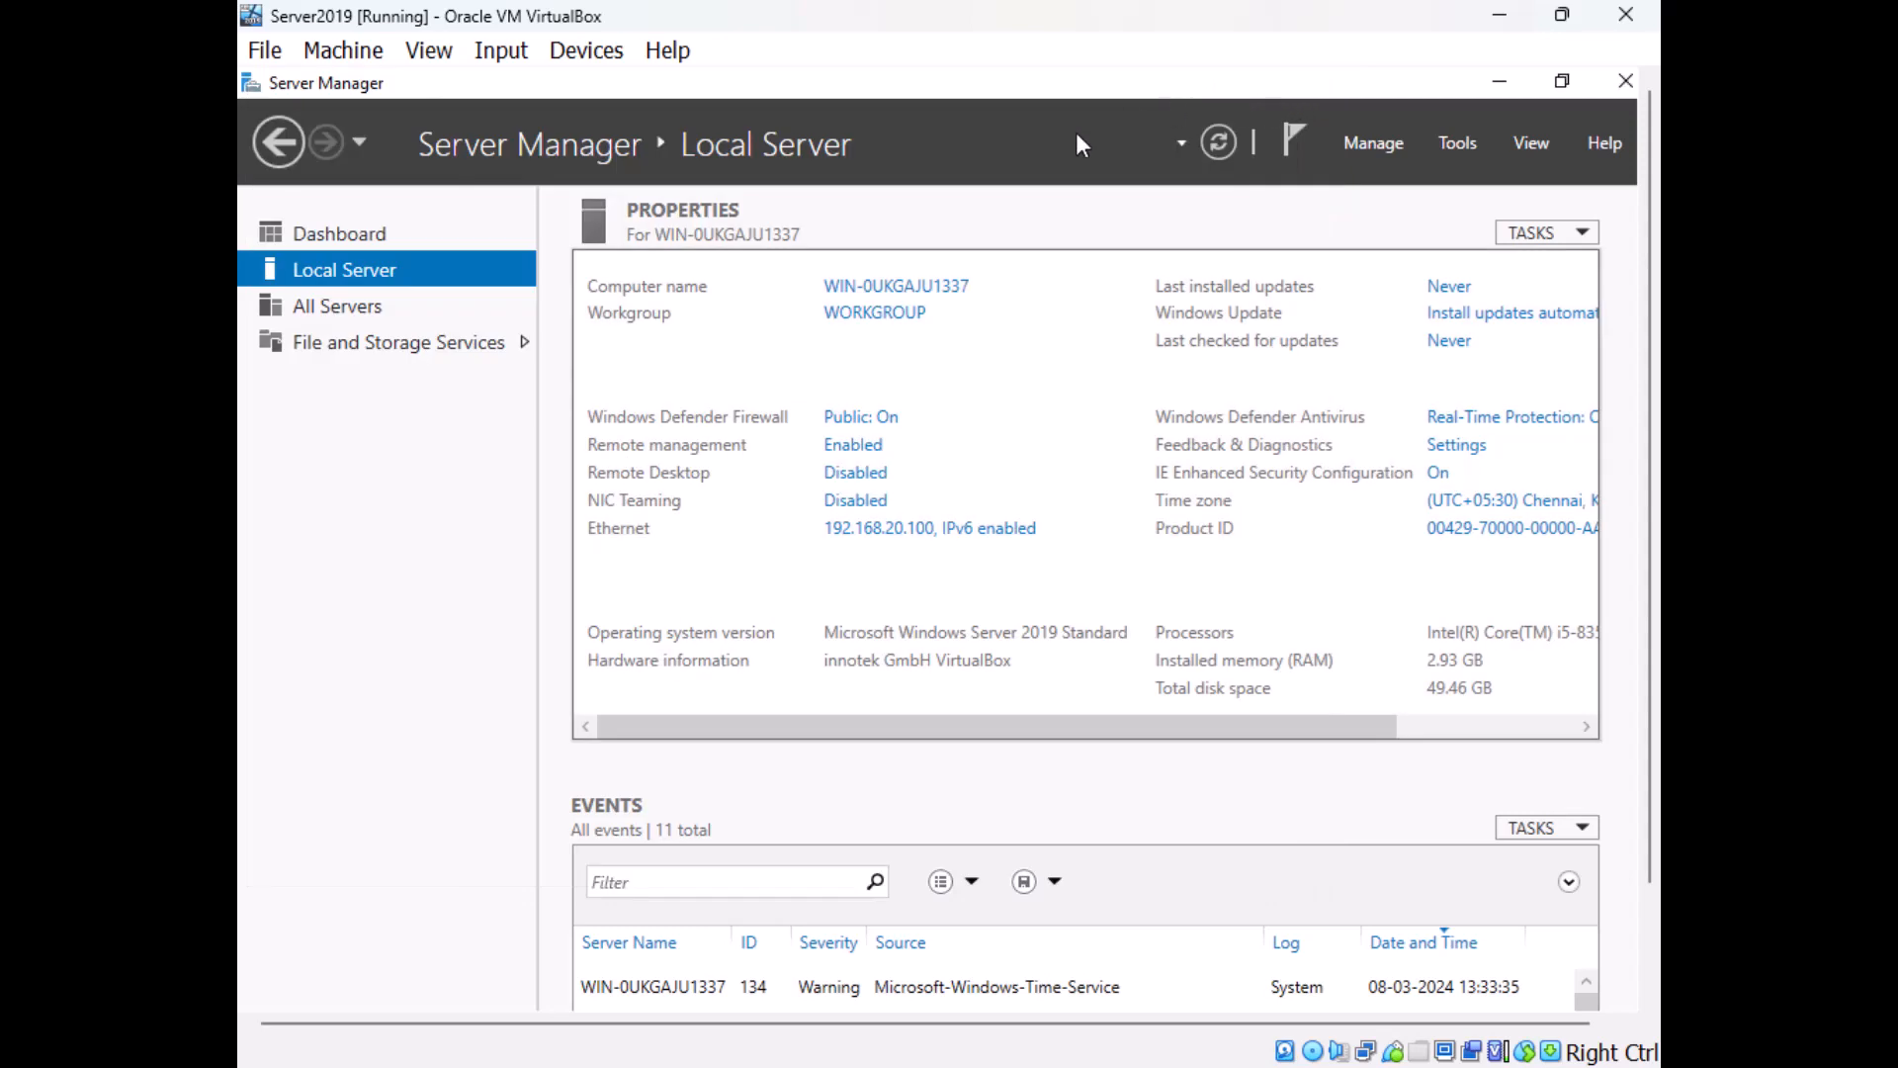
{"action": "left_click", "coordinate": [1224, 140]}
Review the server's time zone choices and keep (UTC+05:30) Chennai, Kolkata, Mumbai, New Delhi.
{"action": "left_click_drag", "start_coordinate": [1361, 727], "coordinate": [1587, 726]}
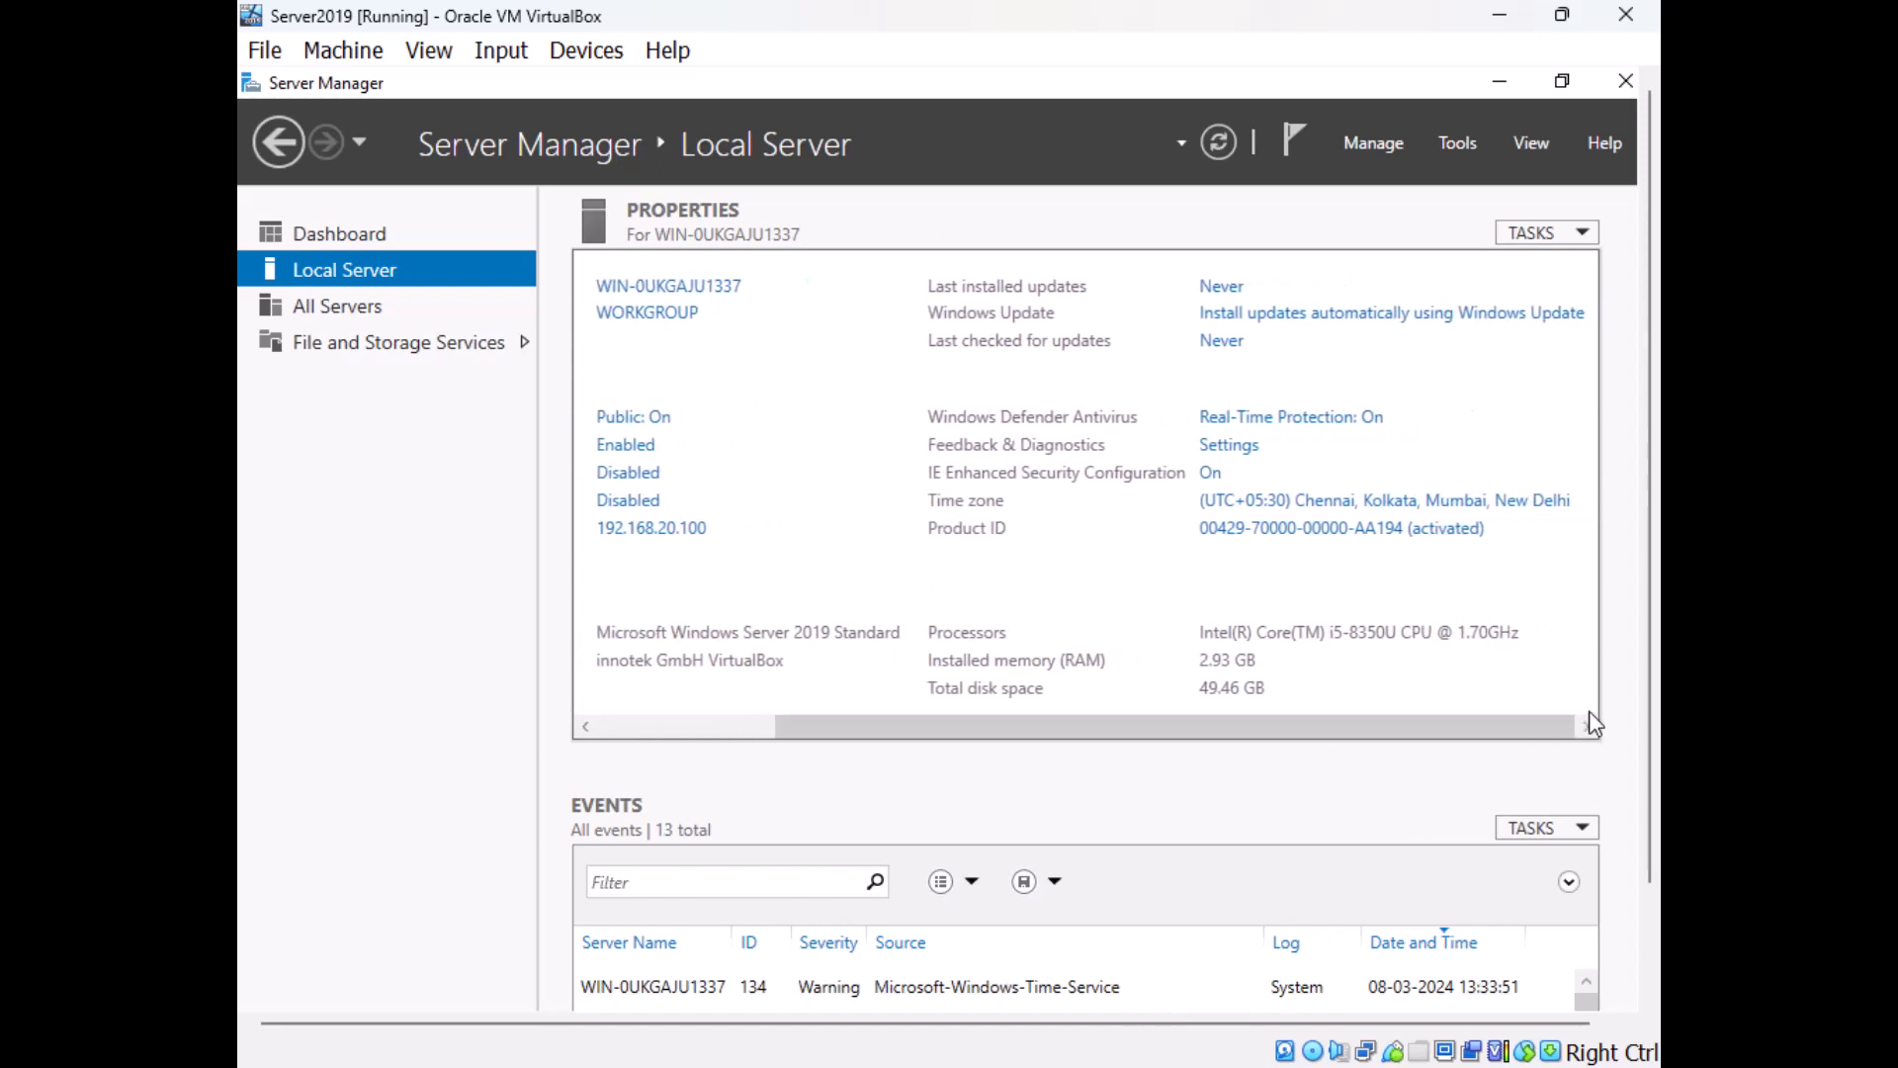
{"action": "left_click", "coordinate": [1341, 501]}
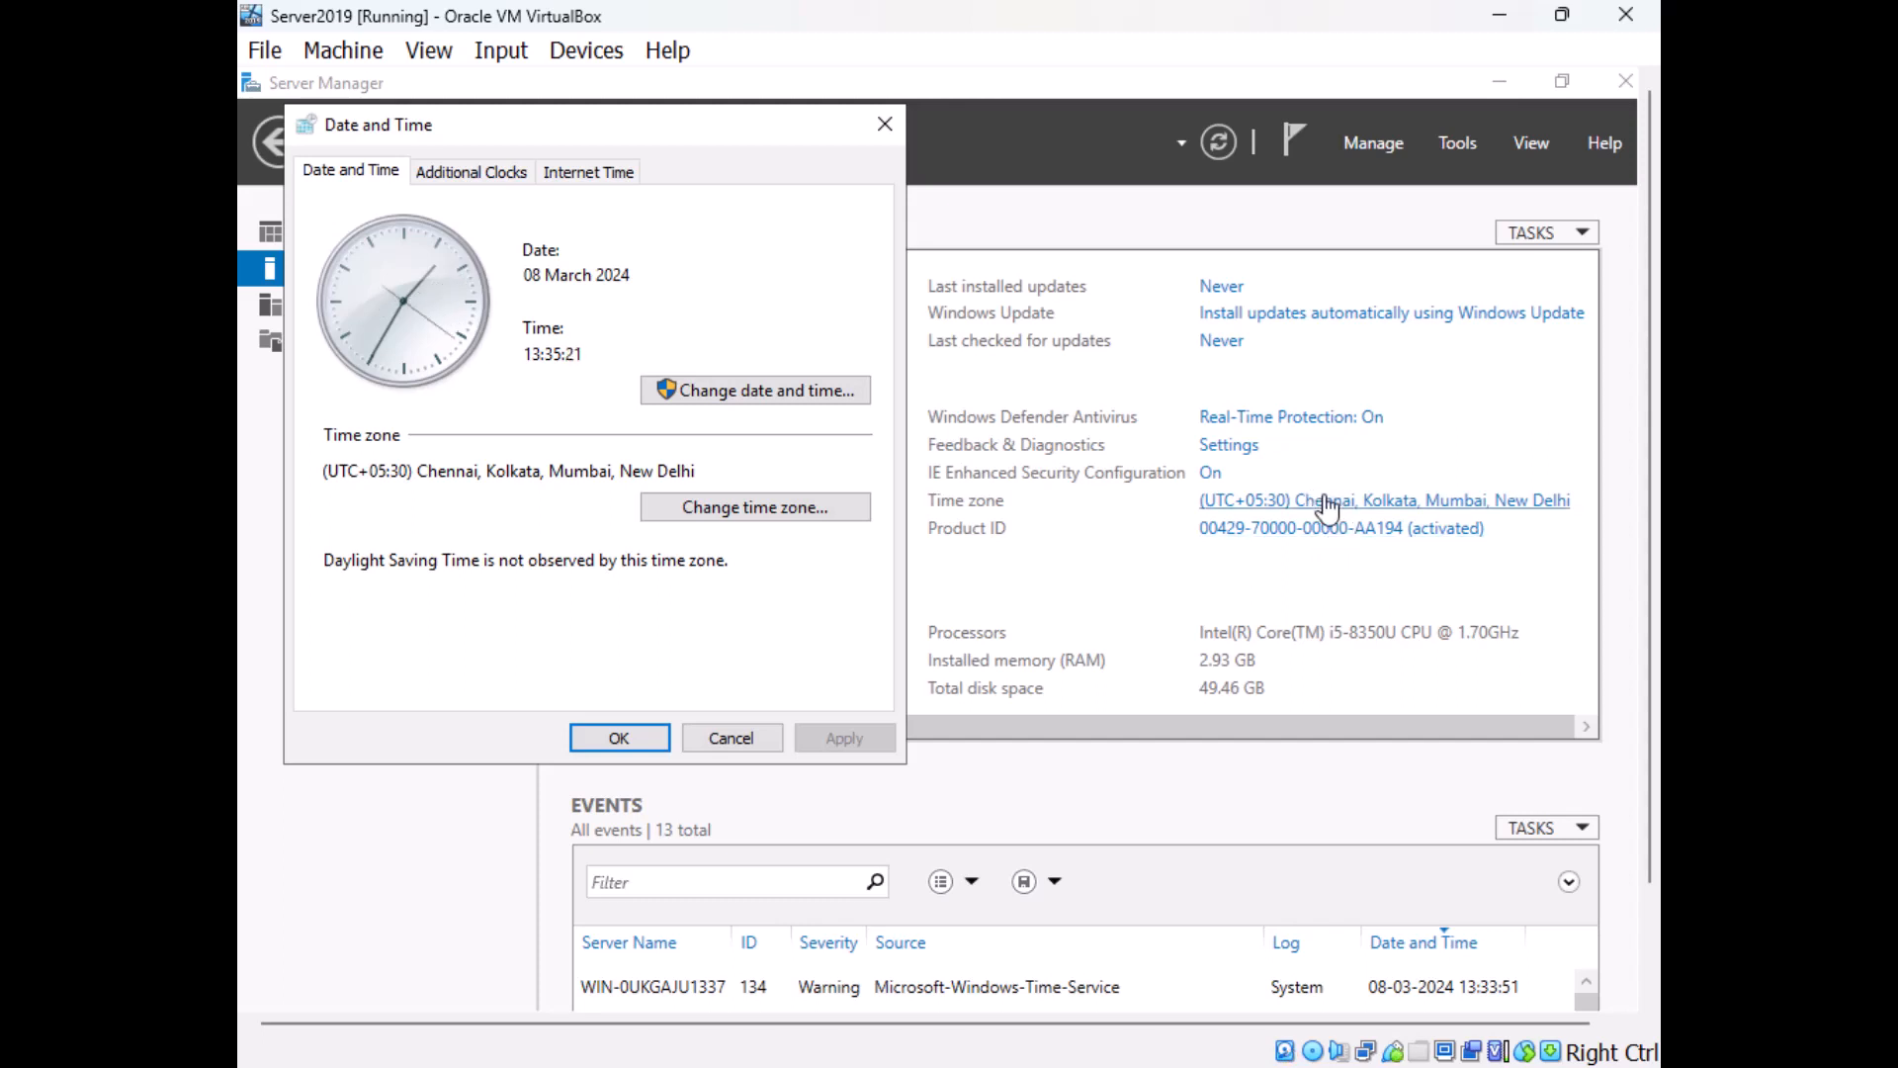
{"action": "left_click", "coordinate": [704, 516]}
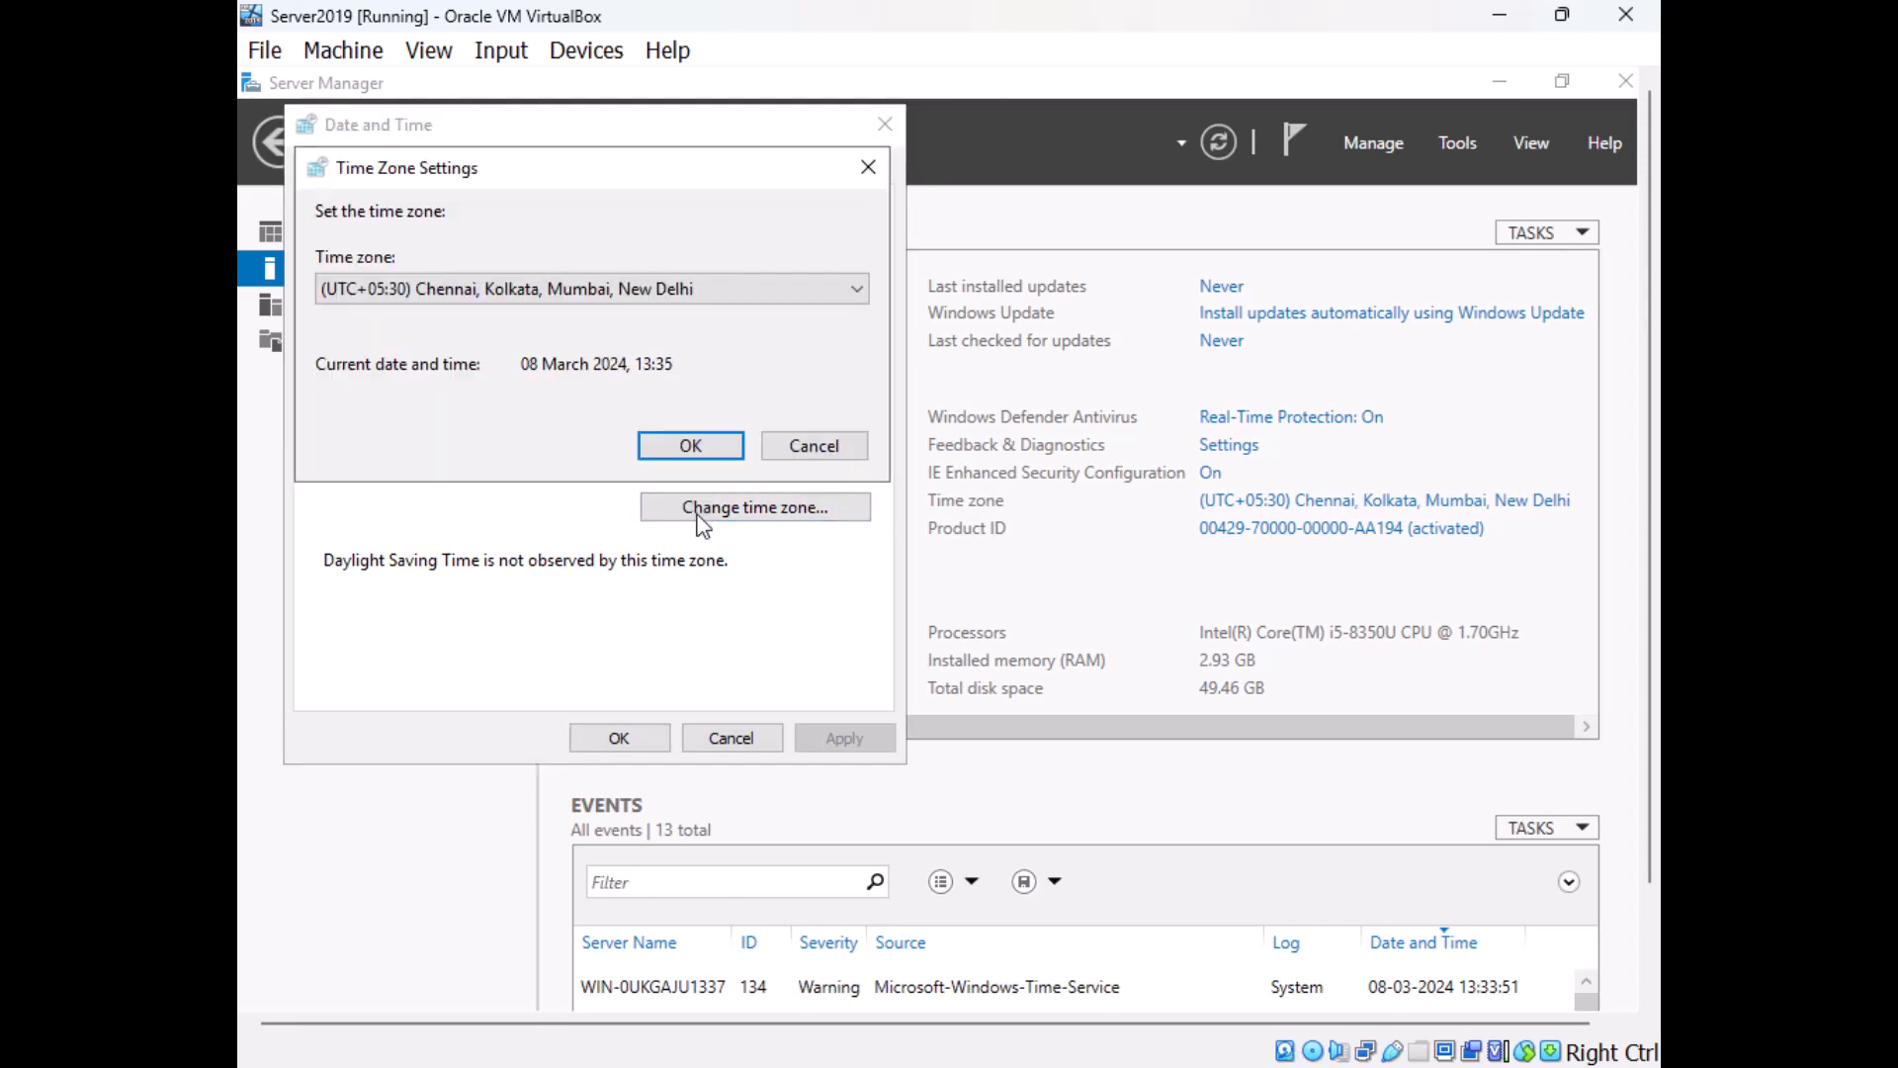
{"action": "left_click", "coordinate": [524, 288]}
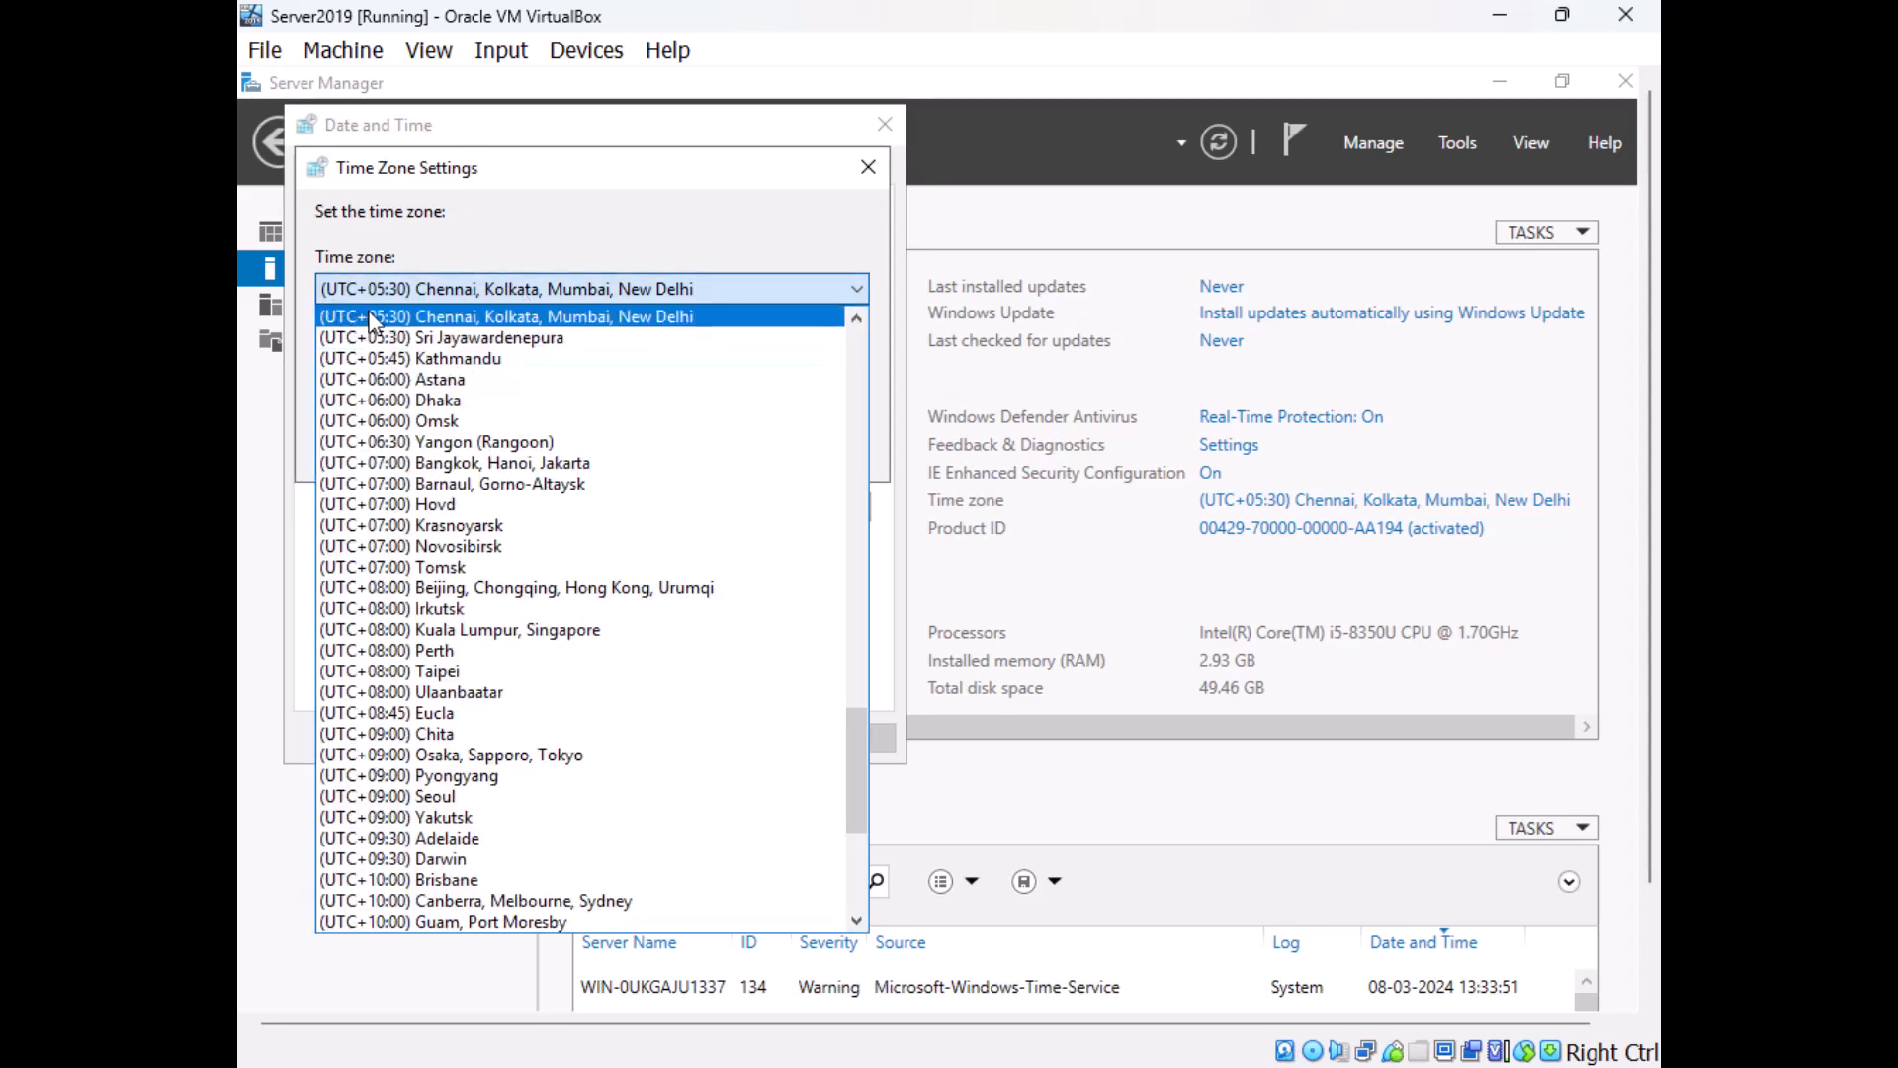
{"action": "left_click", "coordinate": [769, 216]}
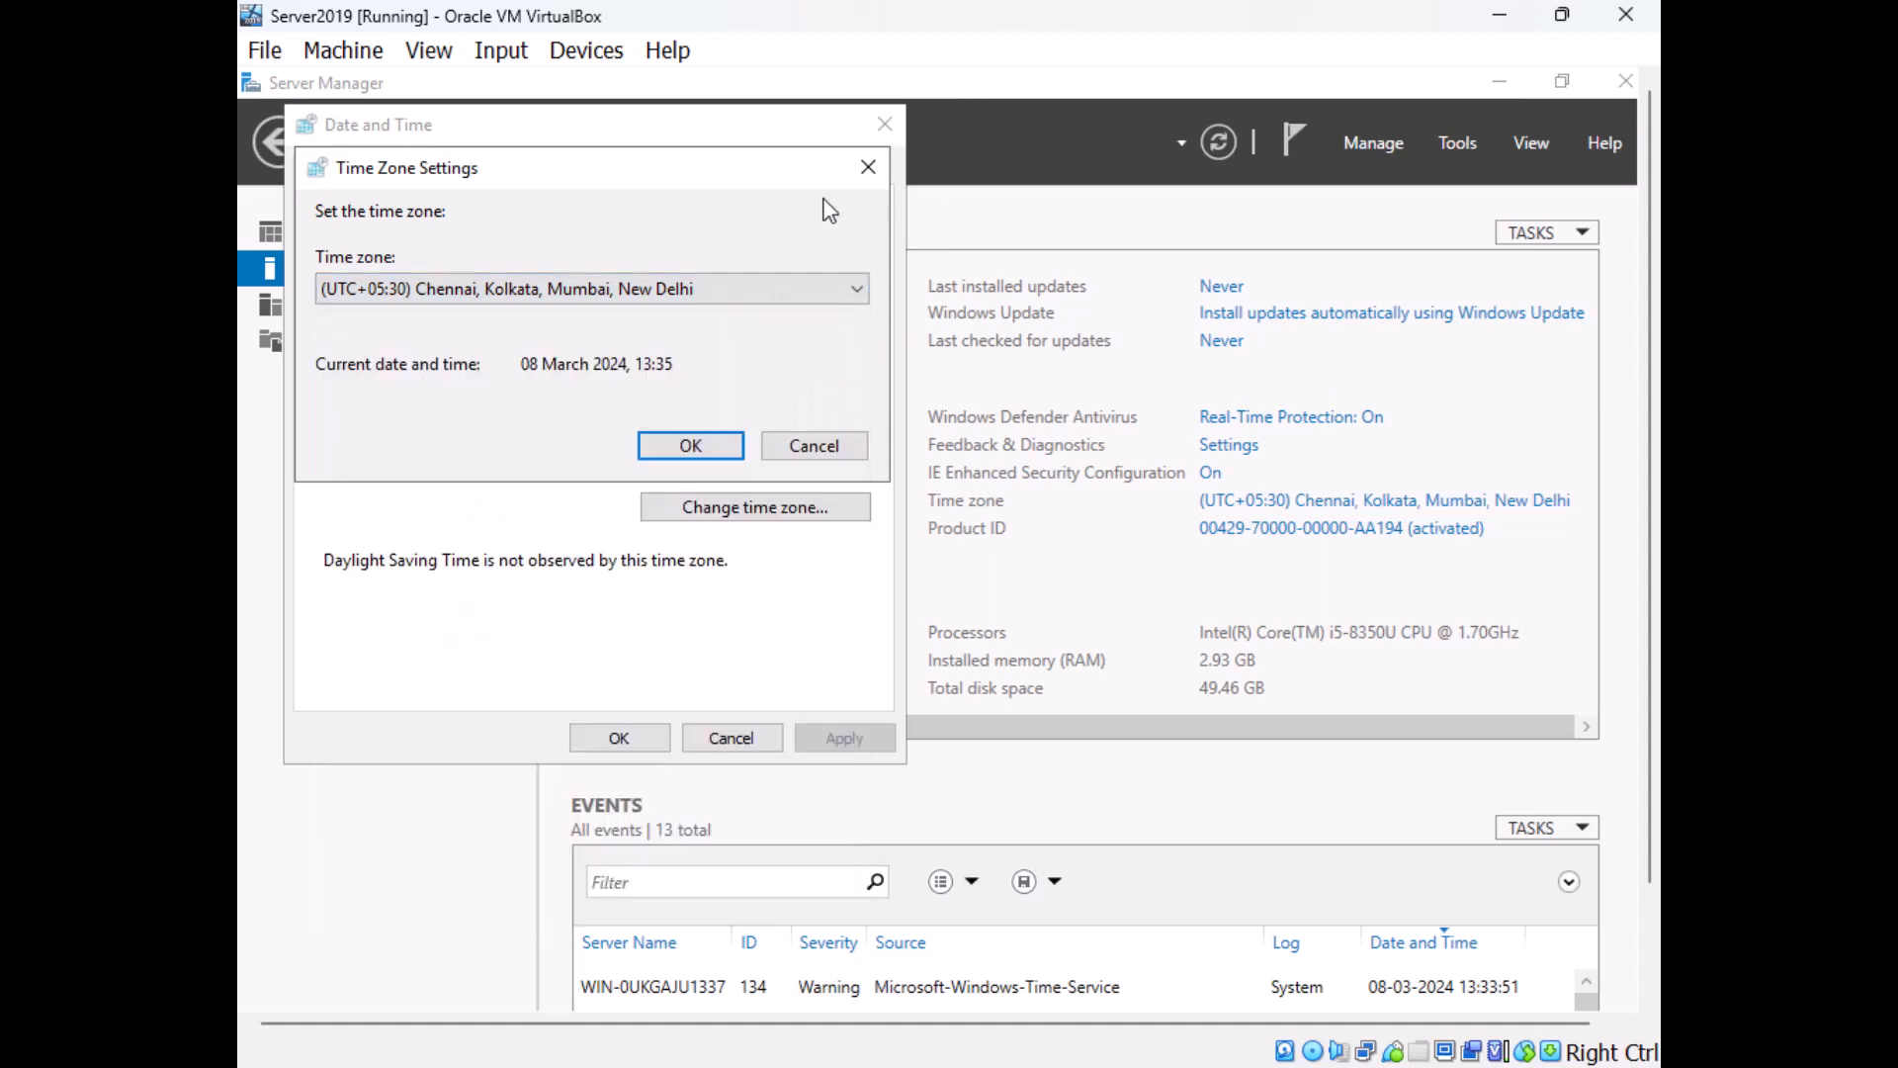
{"action": "left_click", "coordinate": [710, 442]}
{"action": "left_click", "coordinate": [1058, 459]}
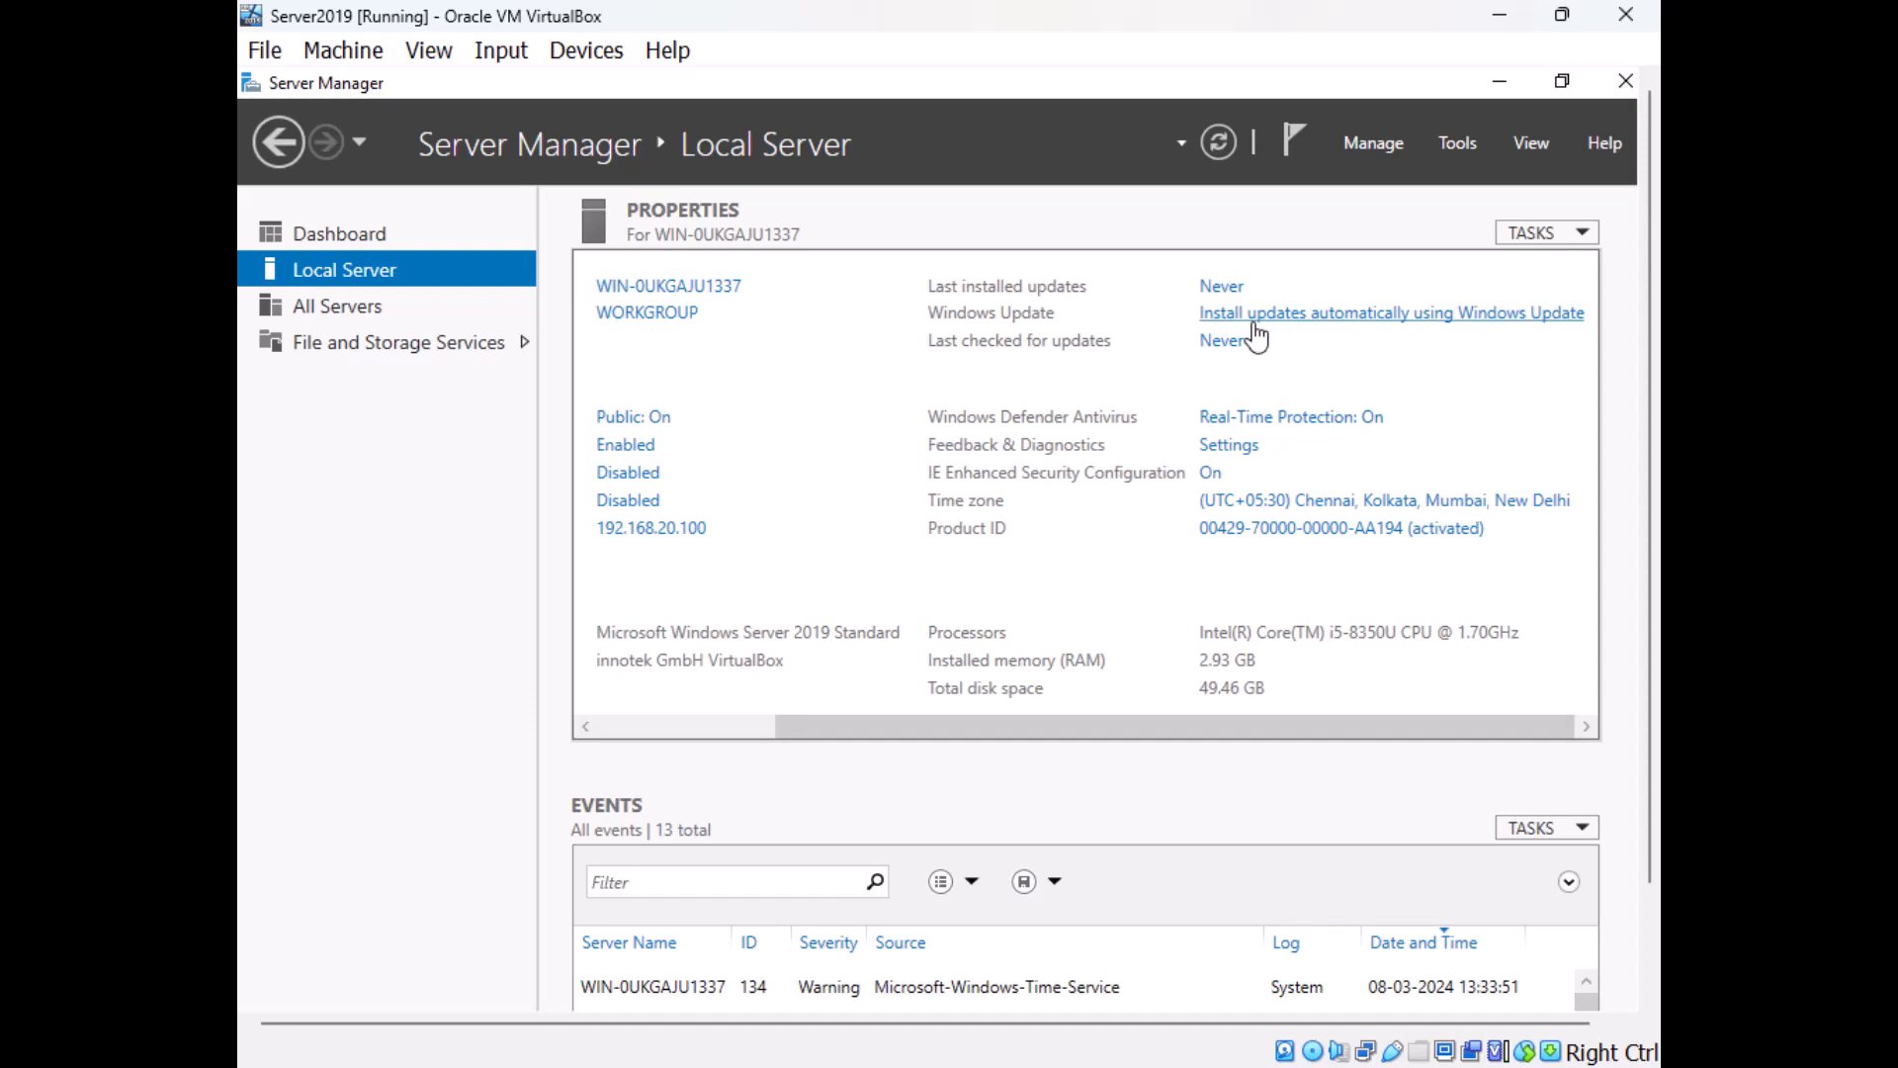
Request a shutdown of the Windows server and open the list of shutdown reasons.
{"action": "left_click_drag", "start_coordinate": [1059, 730], "coordinate": [731, 739]}
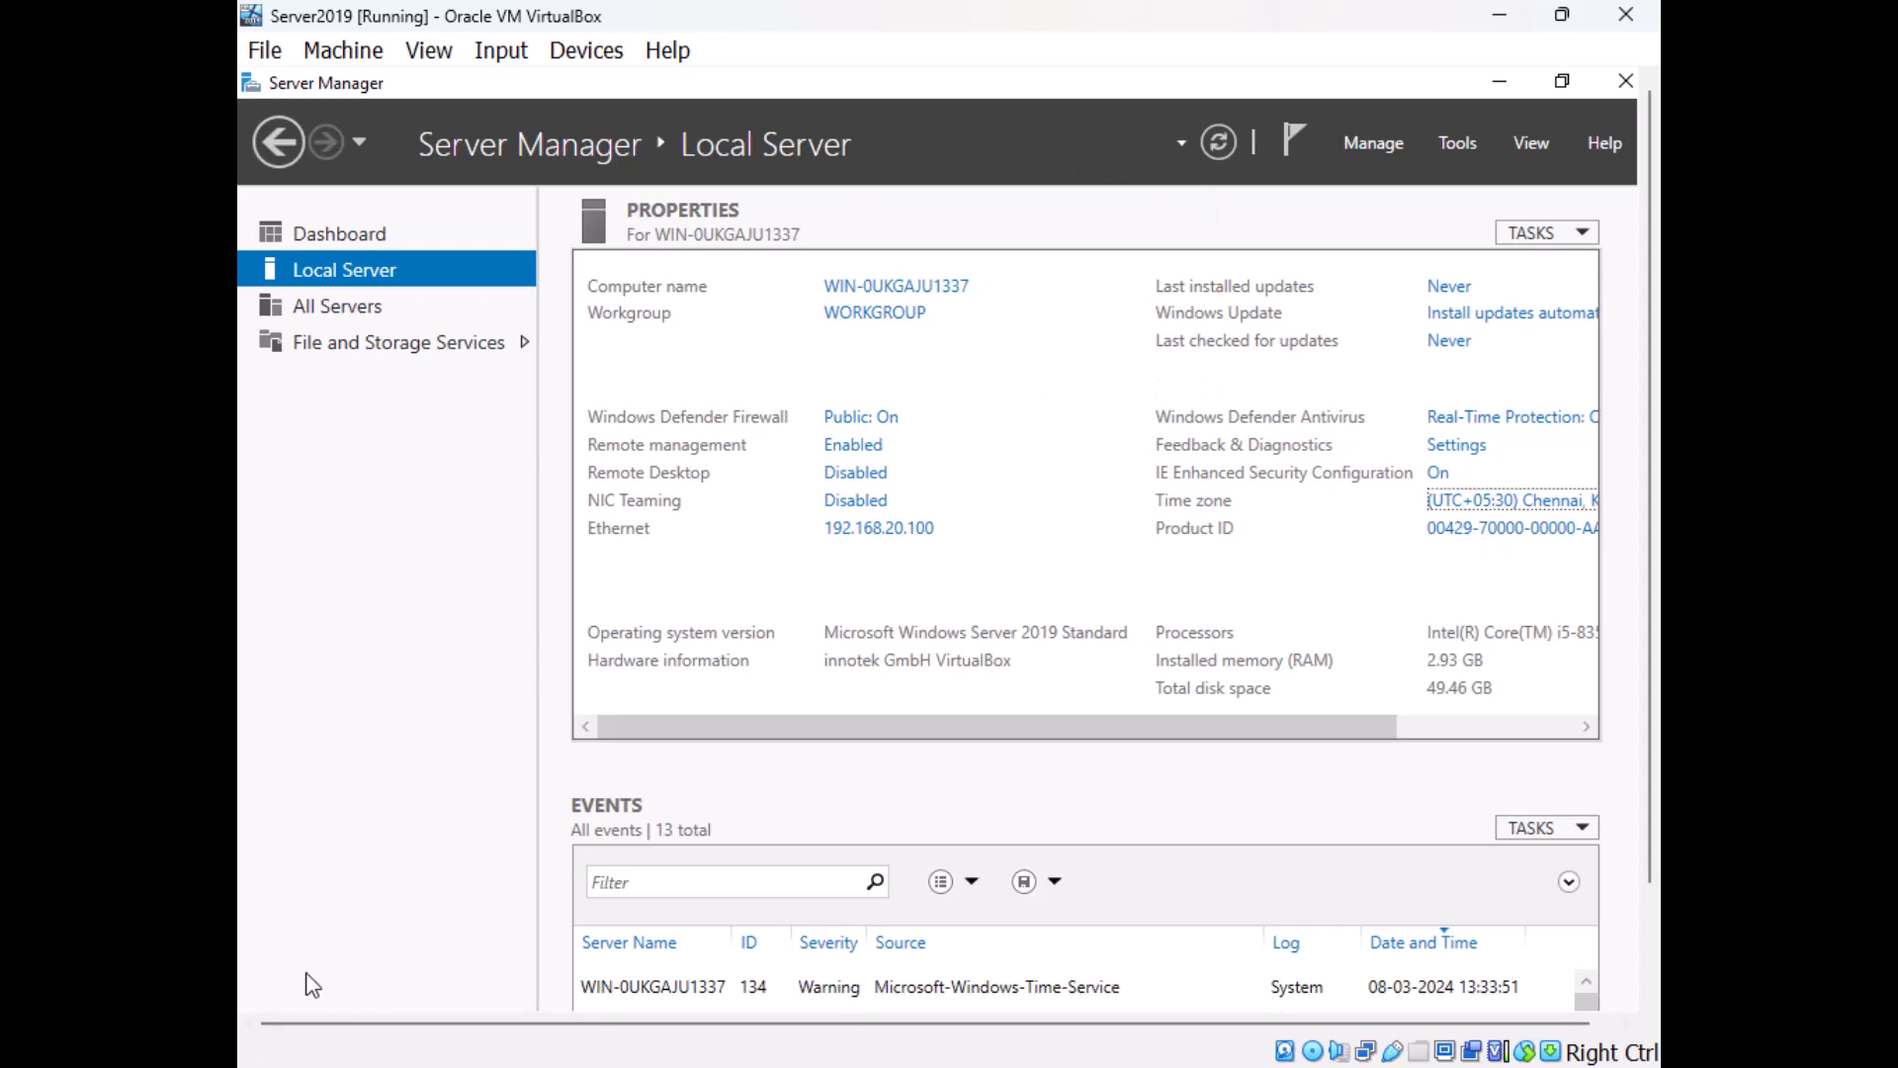
{"action": "key", "text": "super+x"}
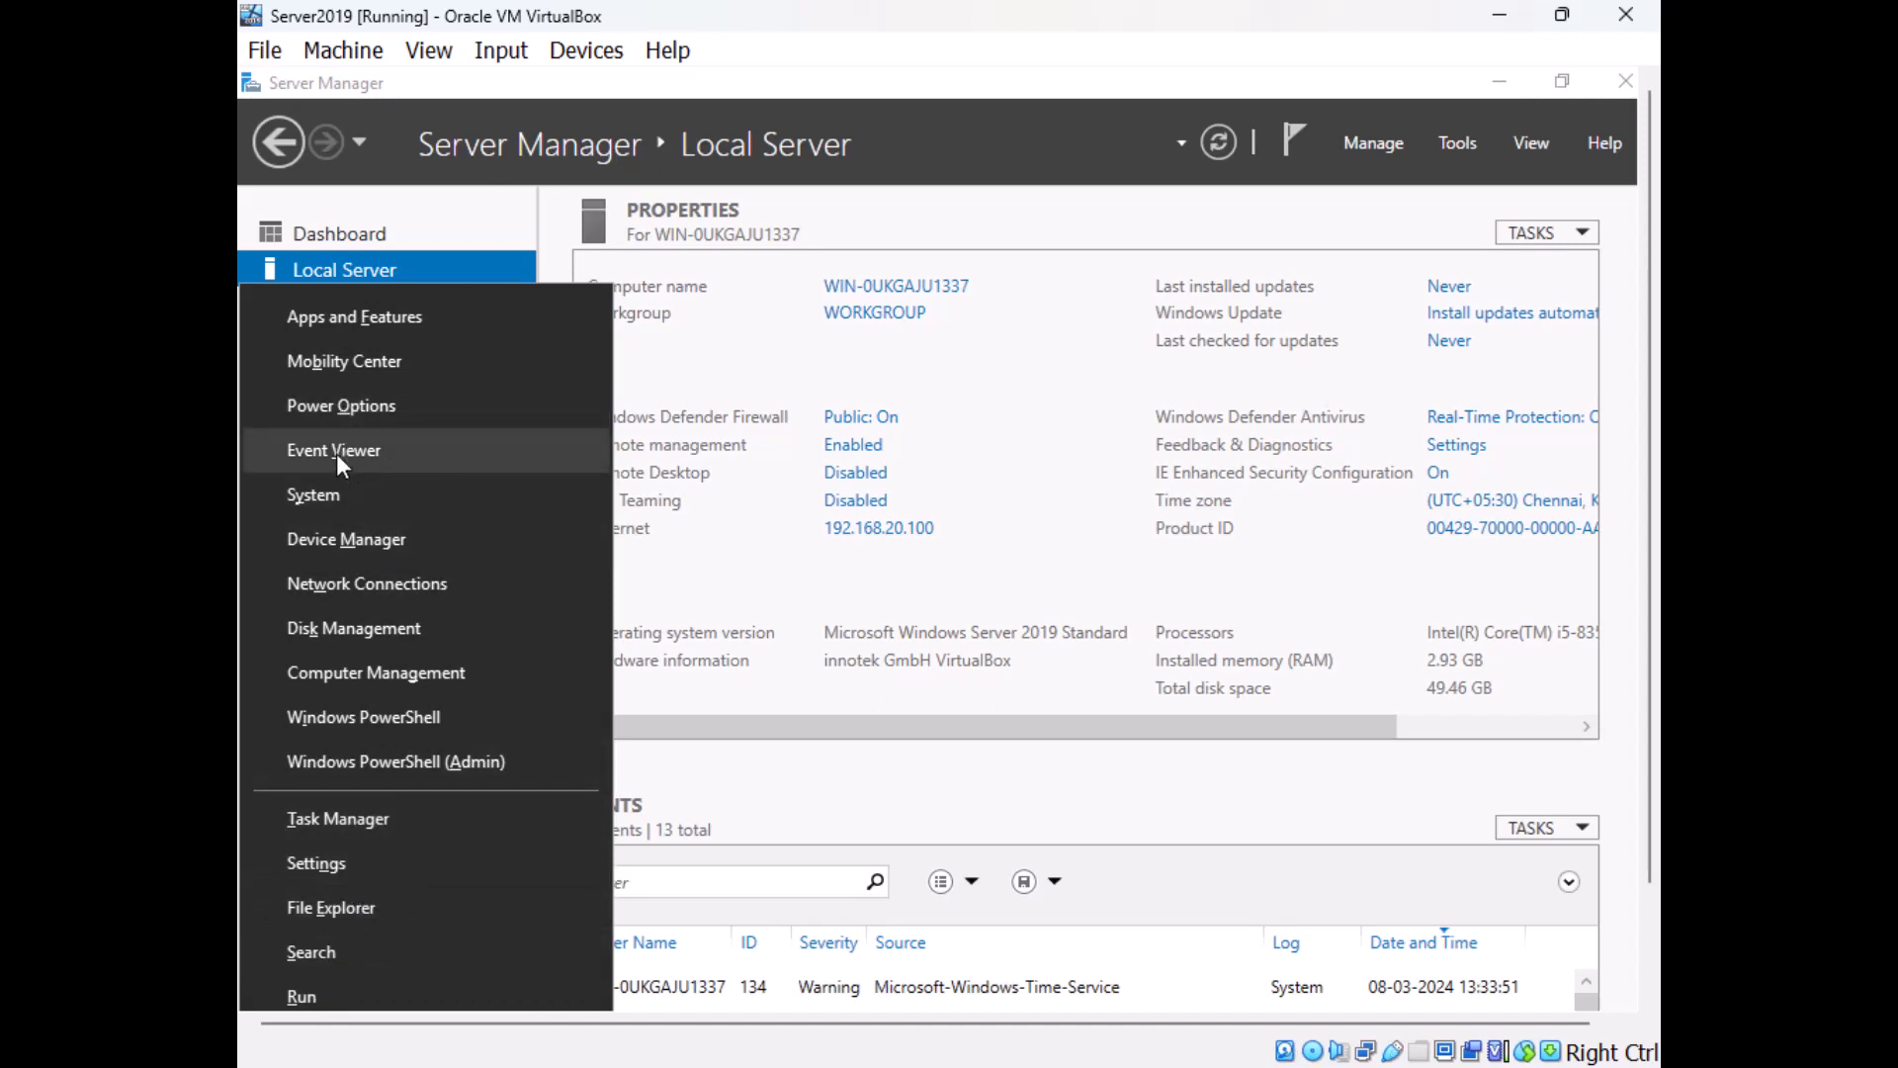
{"action": "key", "text": "u"}
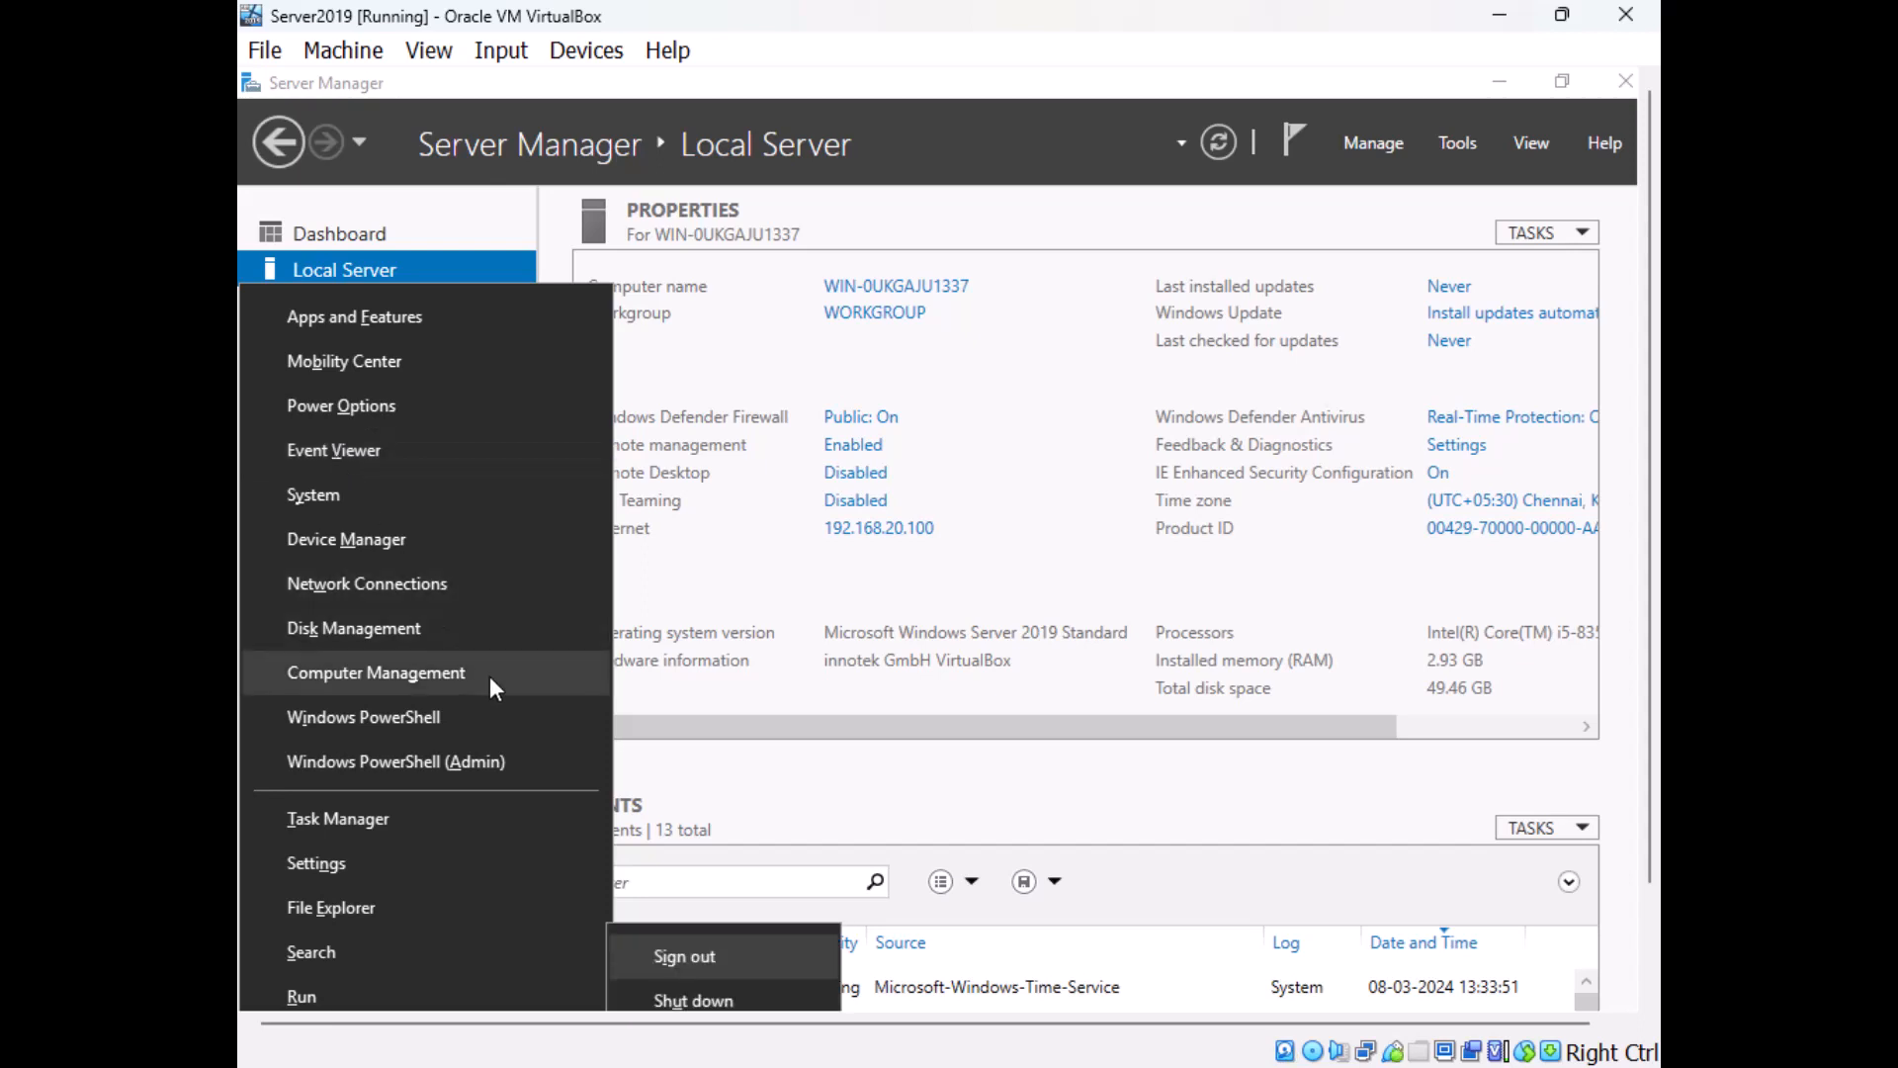
{"action": "key", "text": "u"}
{"action": "key", "text": "u"}
{"action": "left_click", "coordinate": [543, 987]}
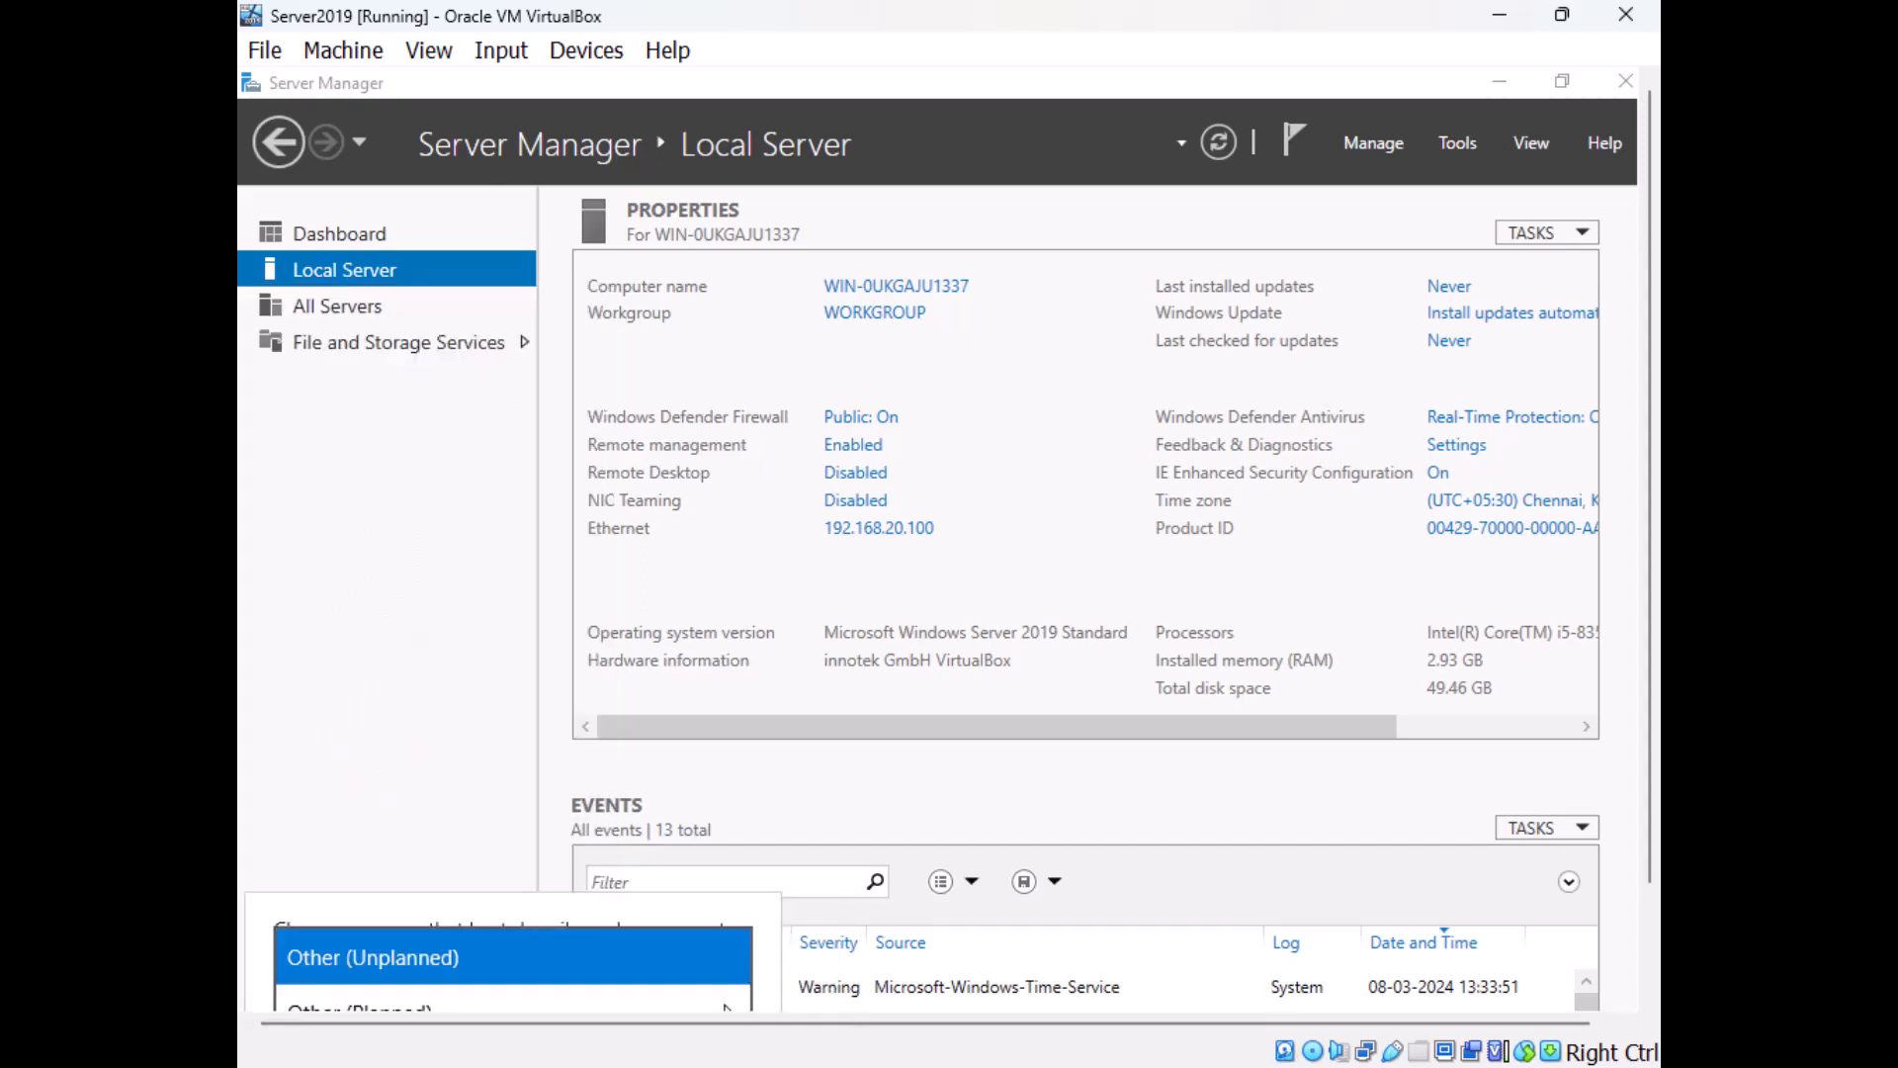
Review the planned and unplanned shutdown reasons, choose Other (Planned) and shut the server down.
{"action": "scroll", "coordinate": [712, 975], "scroll_direction": "down", "scroll_amount": 1}
{"action": "left_click", "coordinate": [712, 976]}
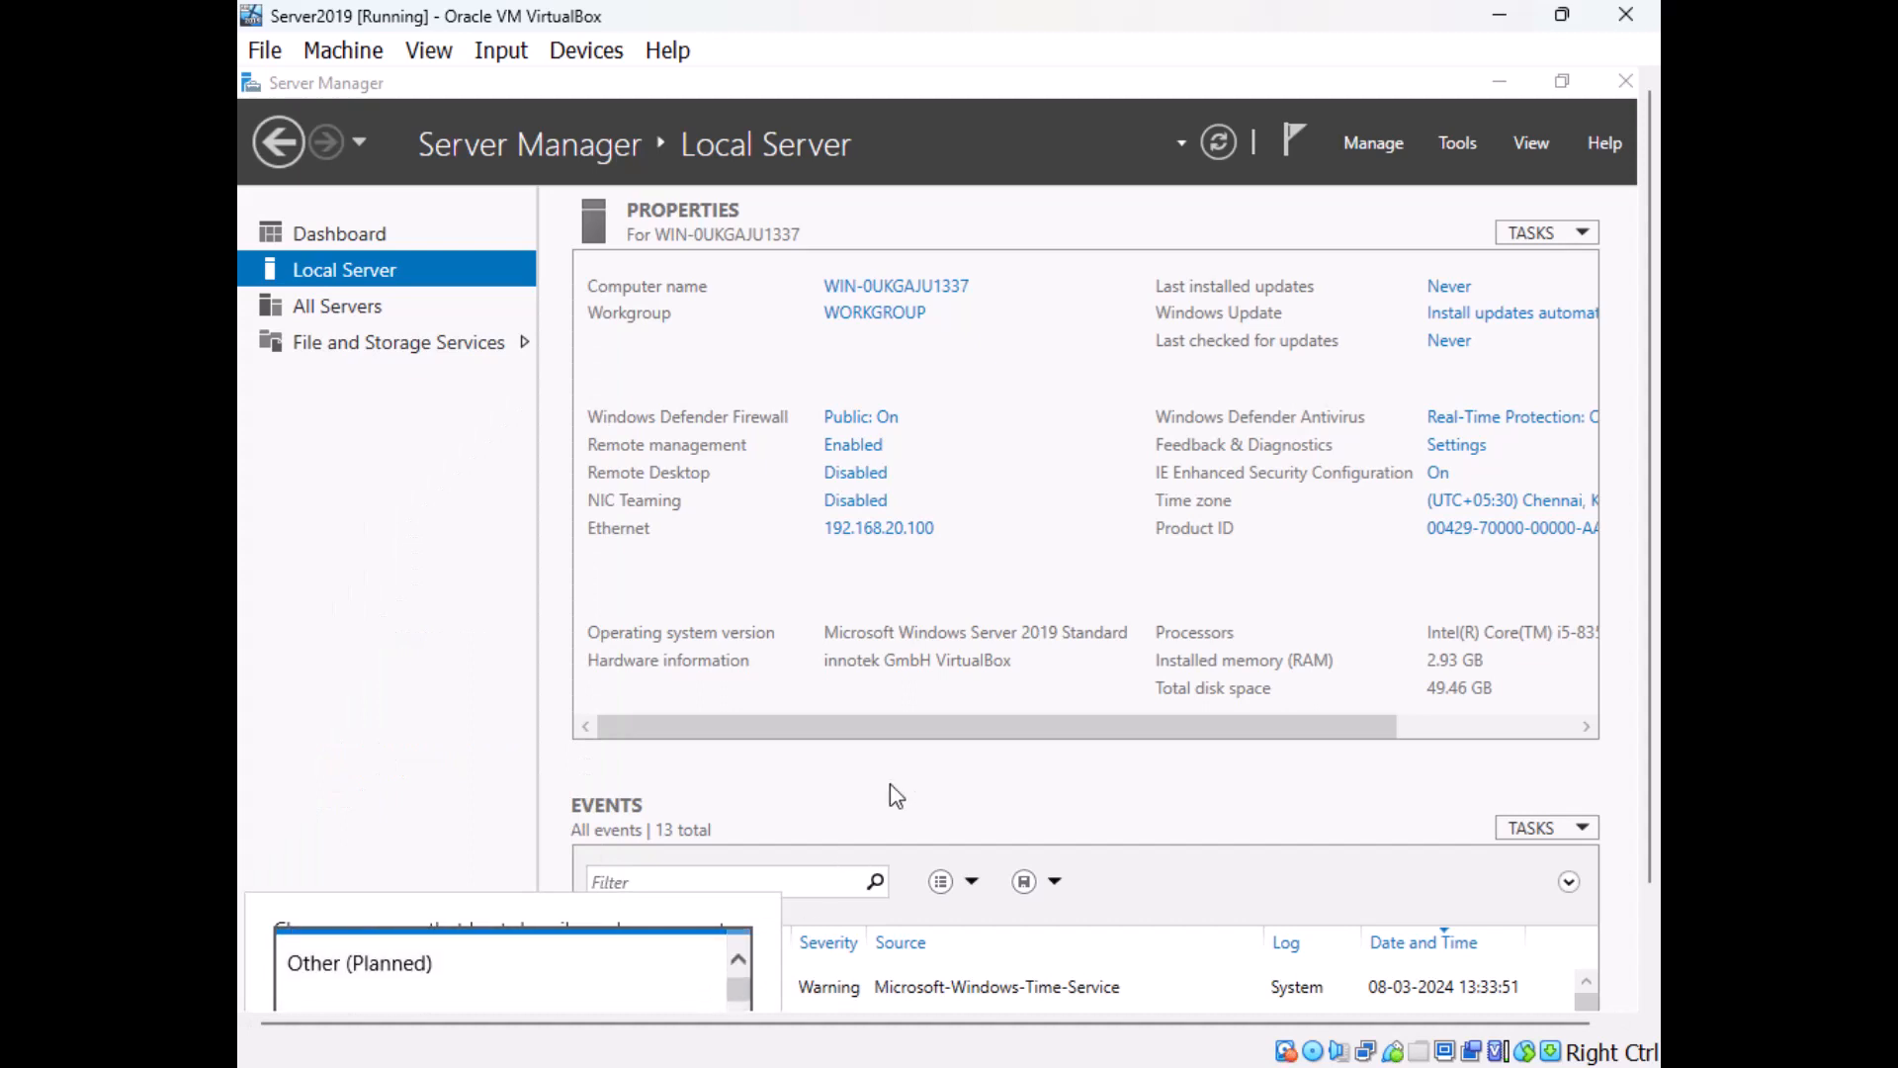
{"action": "left_click_drag", "start_coordinate": [1653, 771], "coordinate": [1654, 950]}
{"action": "scroll", "coordinate": [662, 868], "scroll_direction": "up", "scroll_amount": 1}
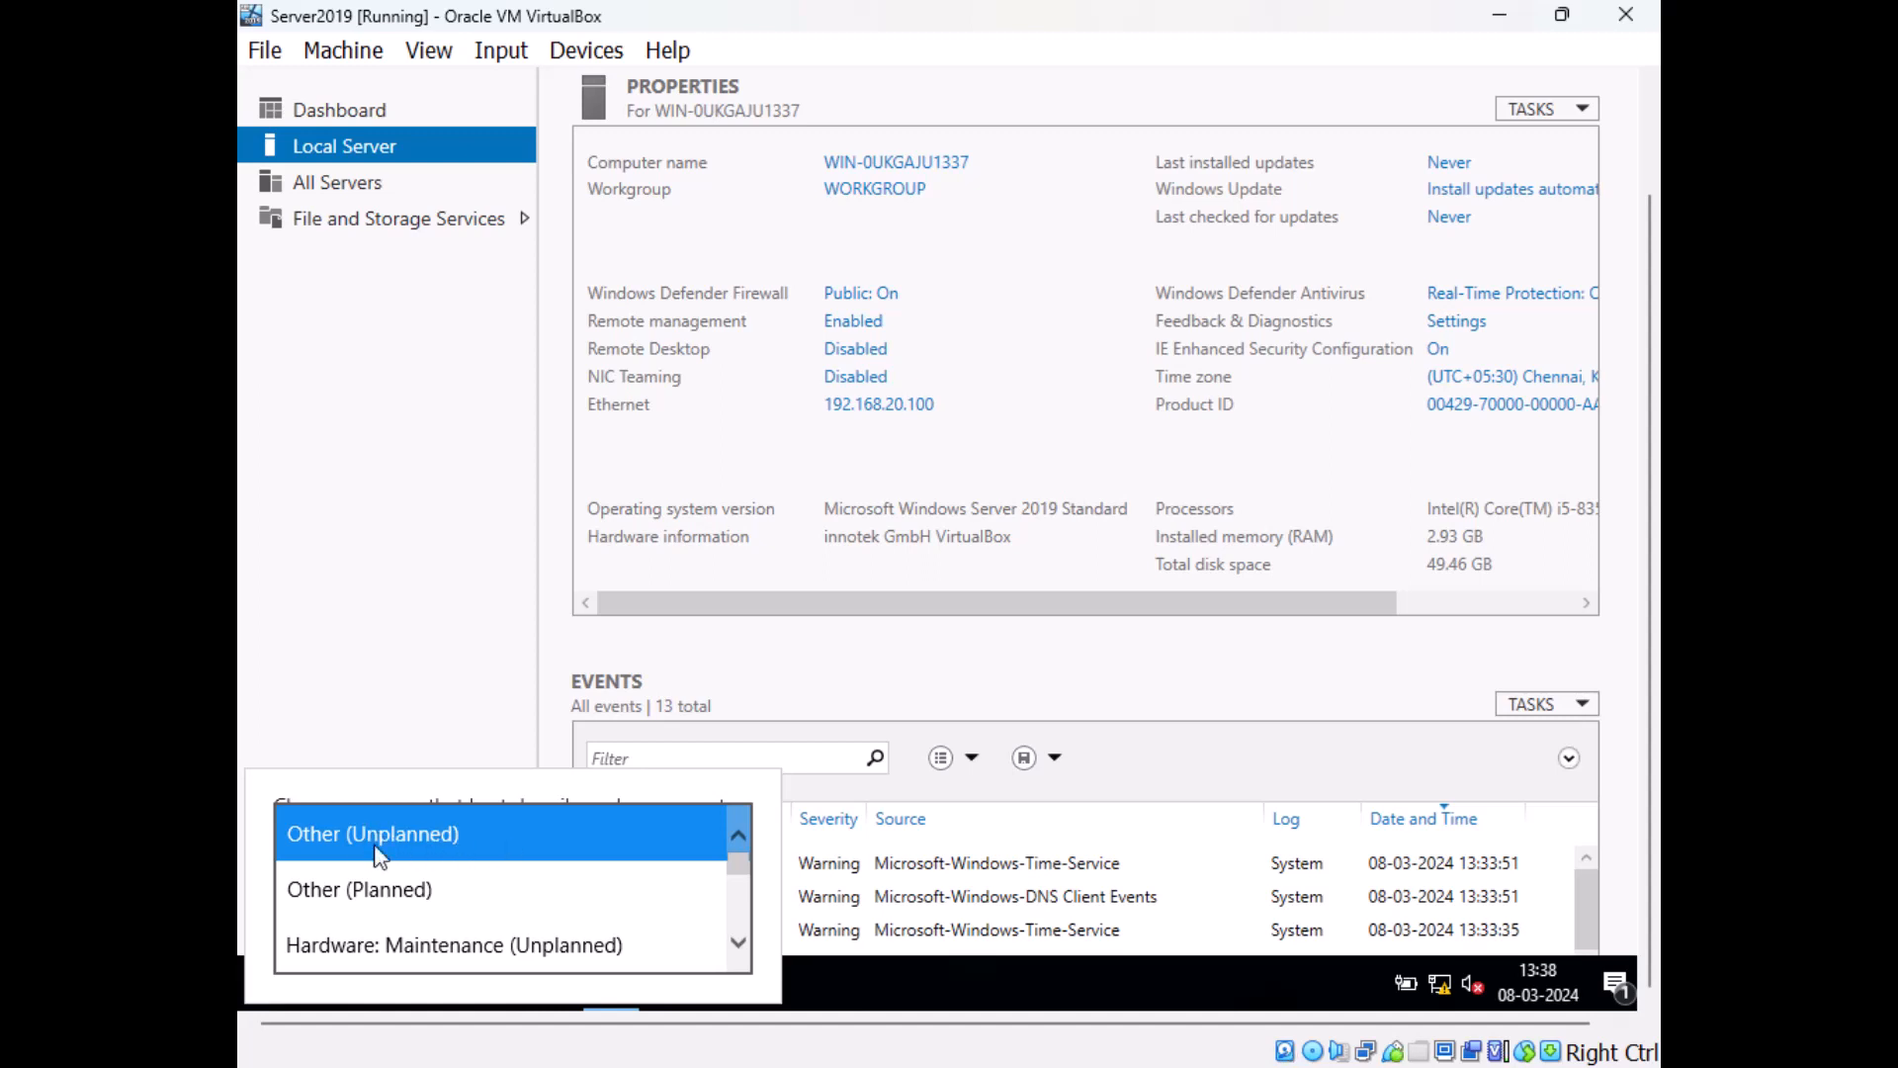
{"action": "scroll", "coordinate": [413, 890], "scroll_direction": "down", "scroll_amount": 1}
{"action": "scroll", "coordinate": [407, 870], "scroll_direction": "up", "scroll_amount": 1}
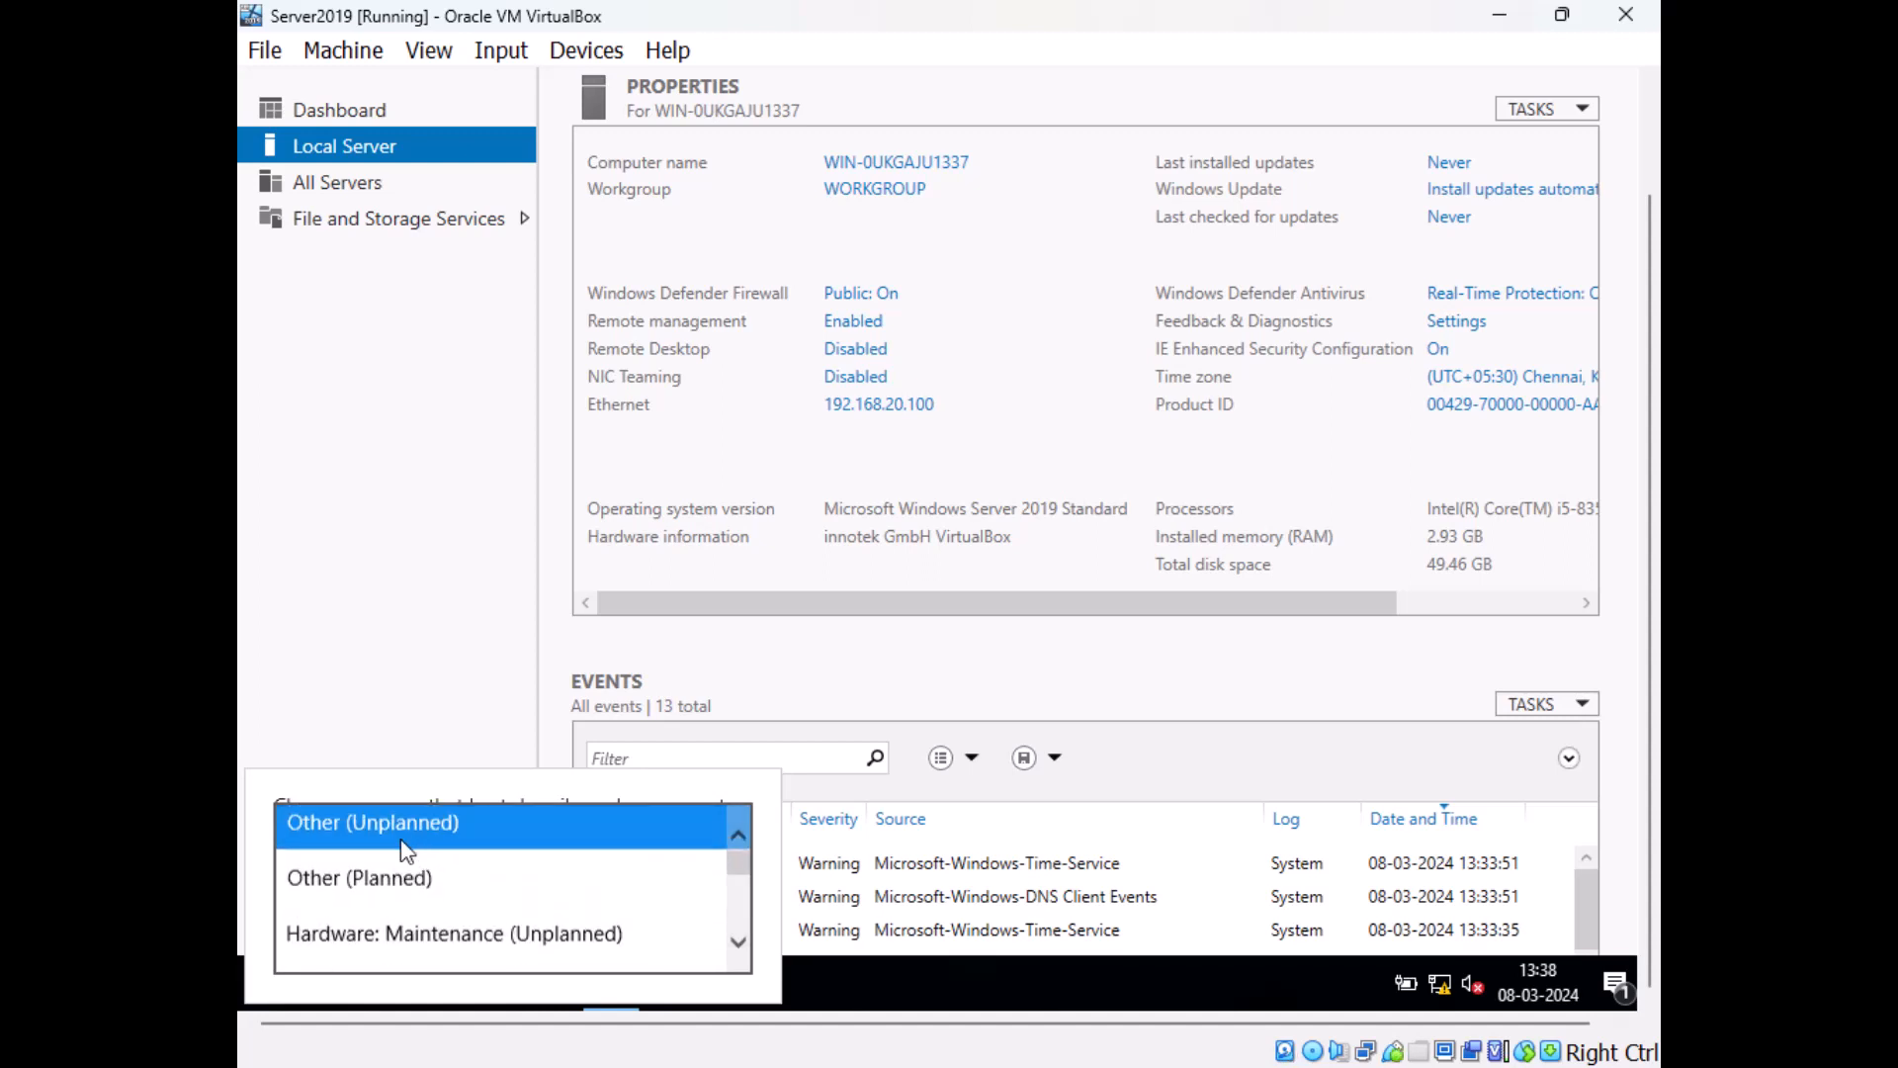
{"action": "scroll", "coordinate": [363, 857], "scroll_direction": "down", "scroll_amount": 2}
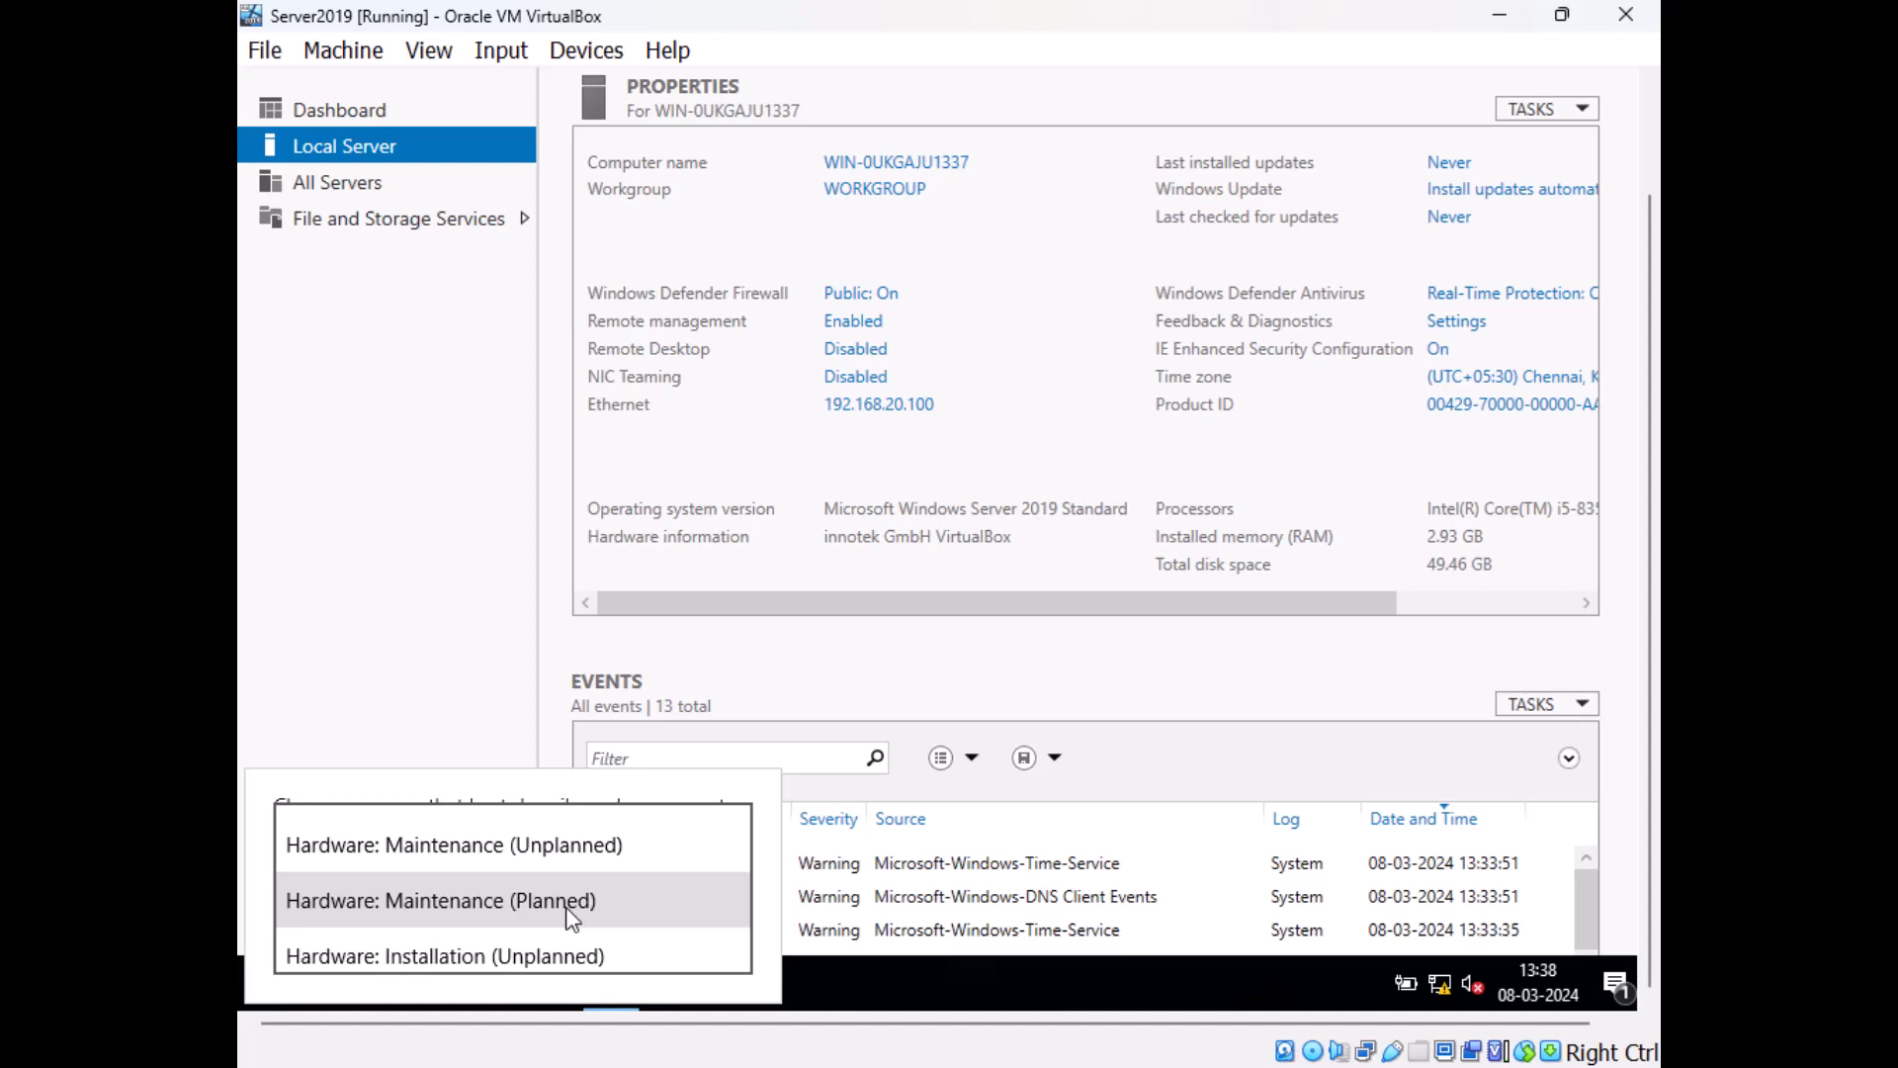
{"action": "scroll", "coordinate": [567, 910], "scroll_direction": "down", "scroll_amount": 3}
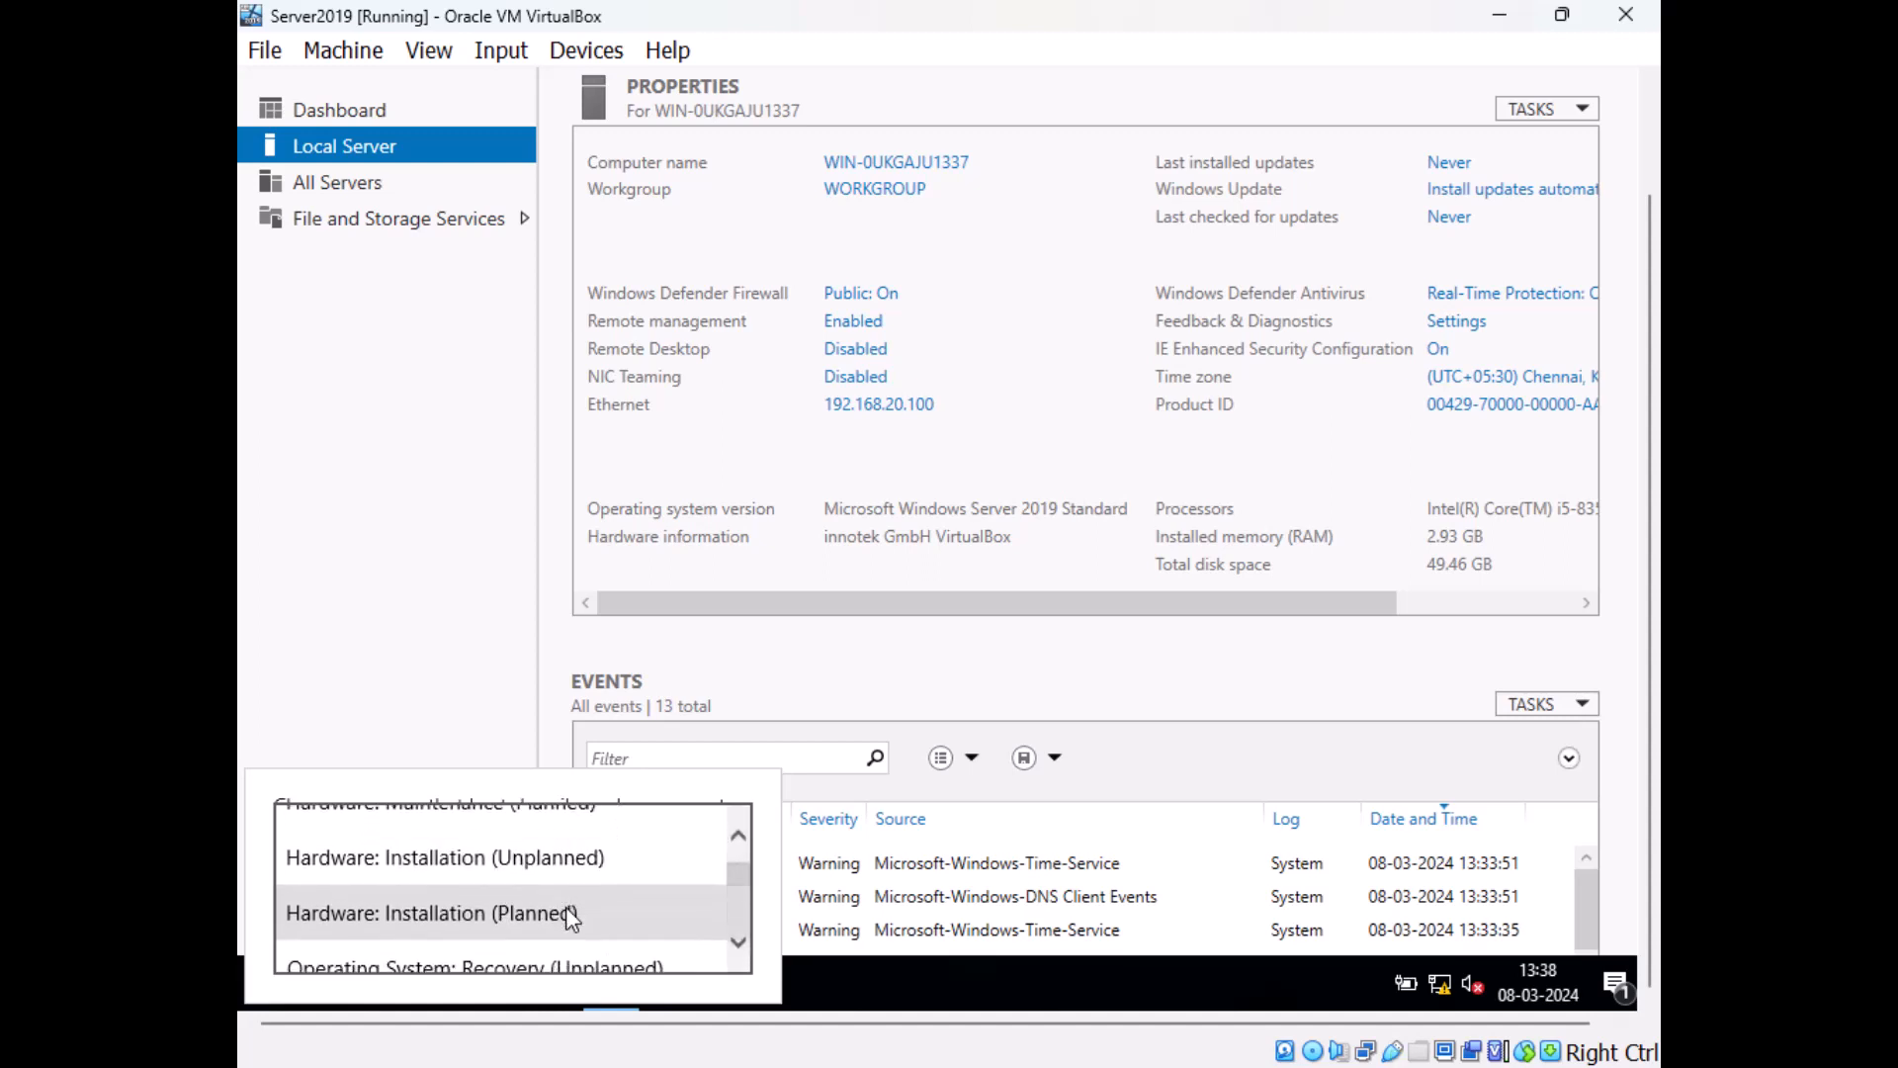
{"action": "scroll", "coordinate": [569, 910], "scroll_direction": "down", "scroll_amount": 4}
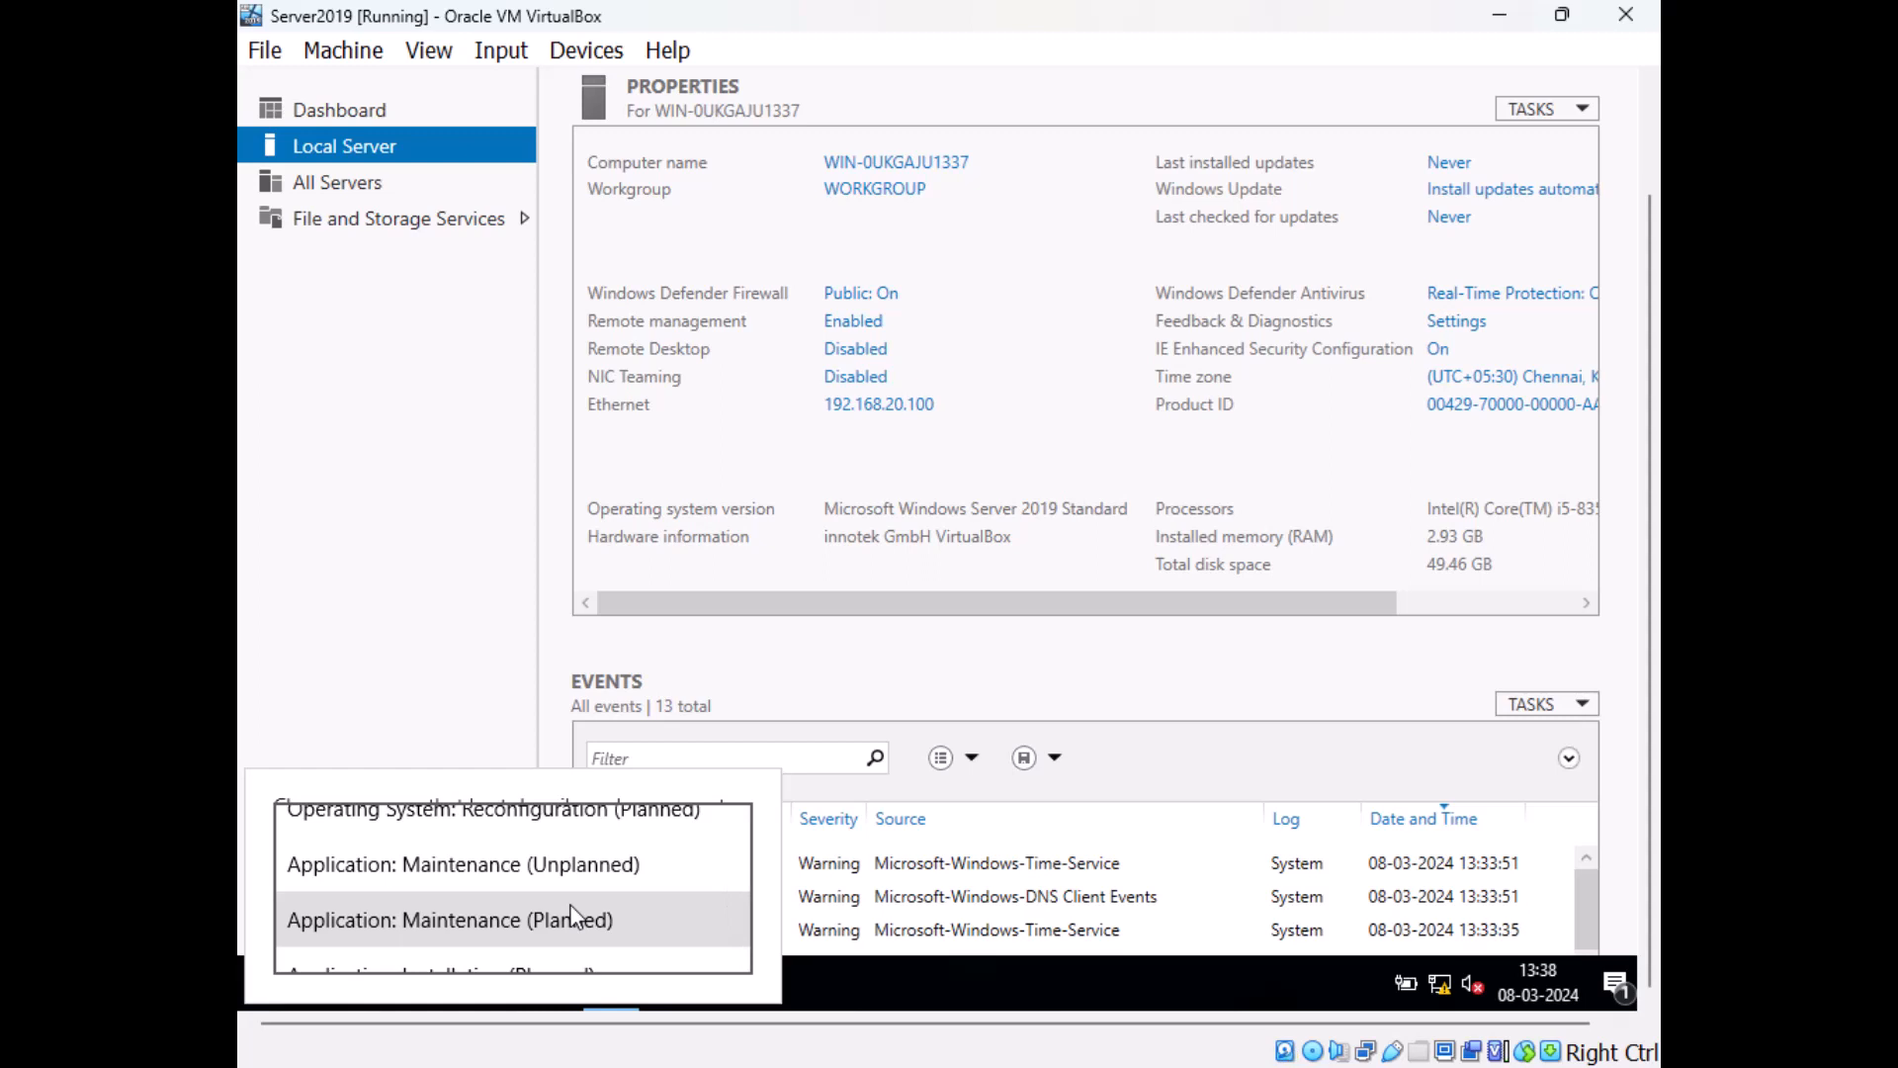
{"action": "scroll", "coordinate": [586, 891], "scroll_direction": "up", "scroll_amount": 4}
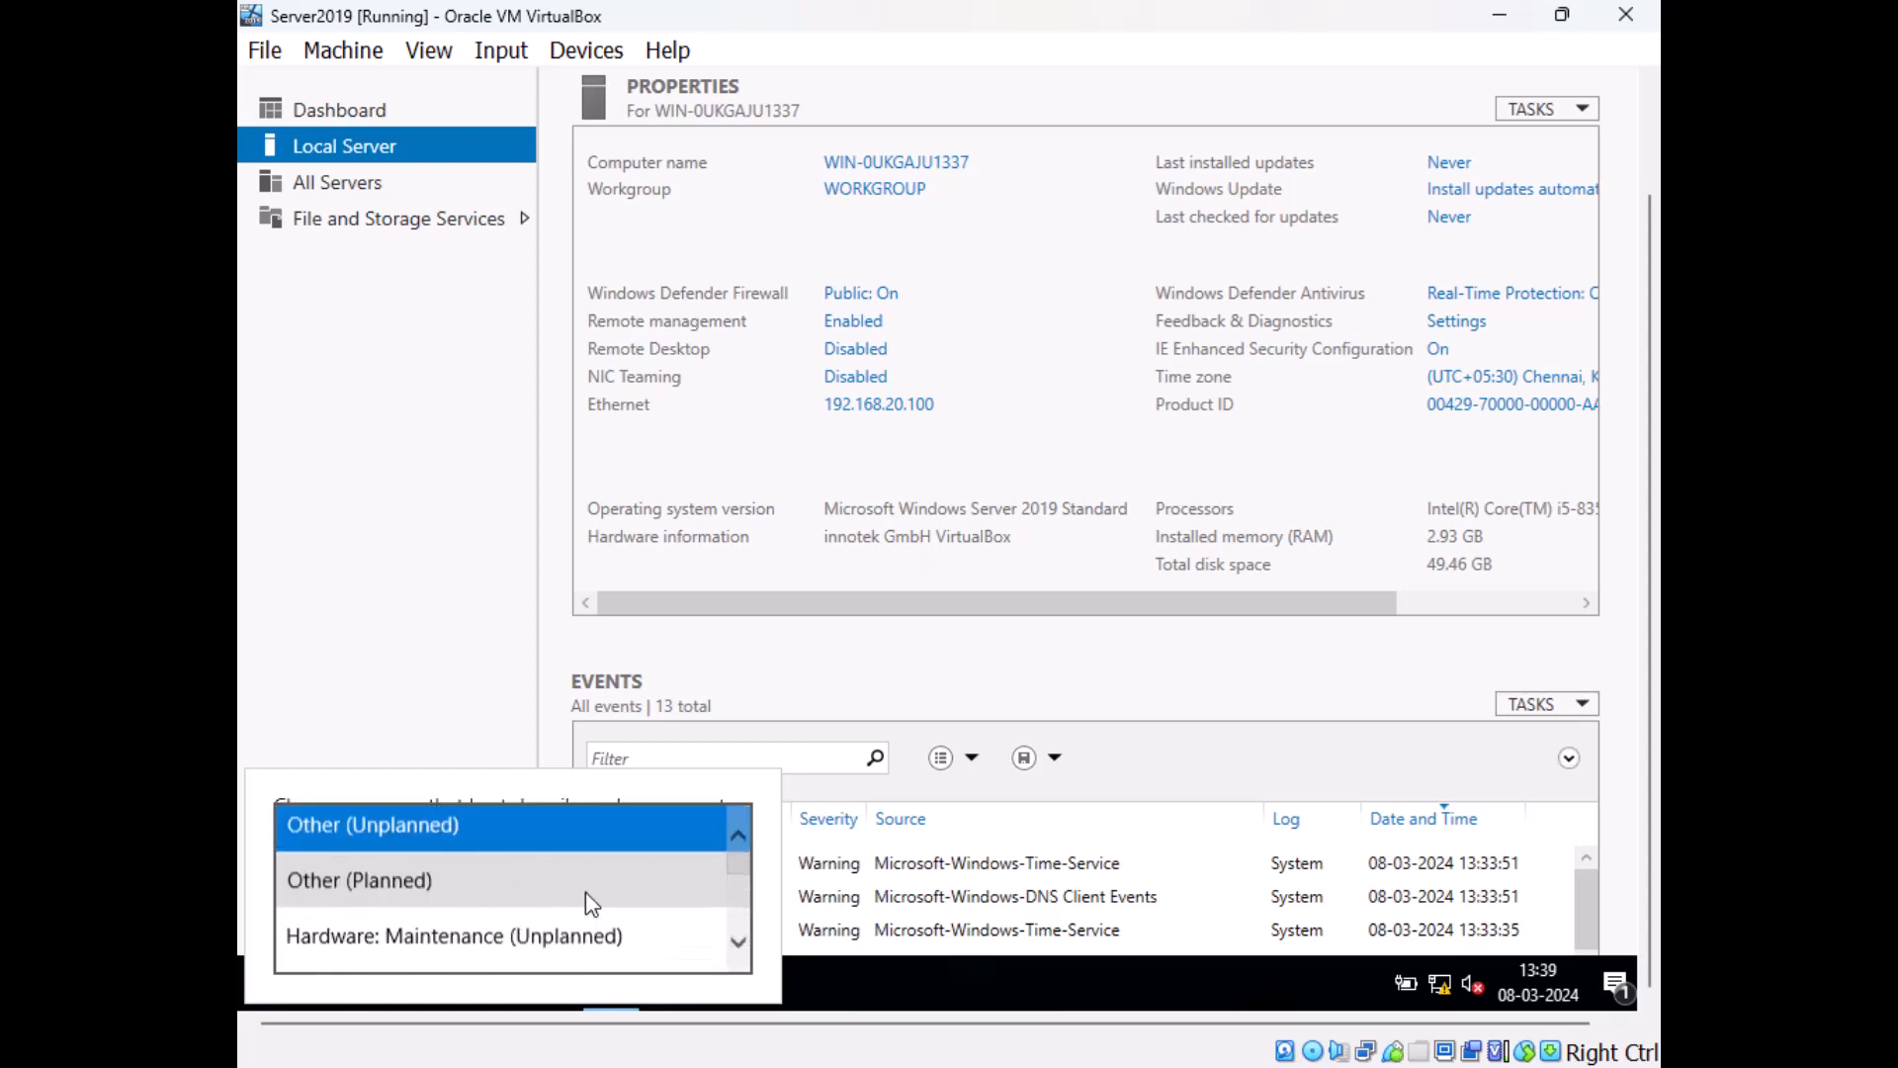
{"action": "left_click", "coordinate": [422, 893]}
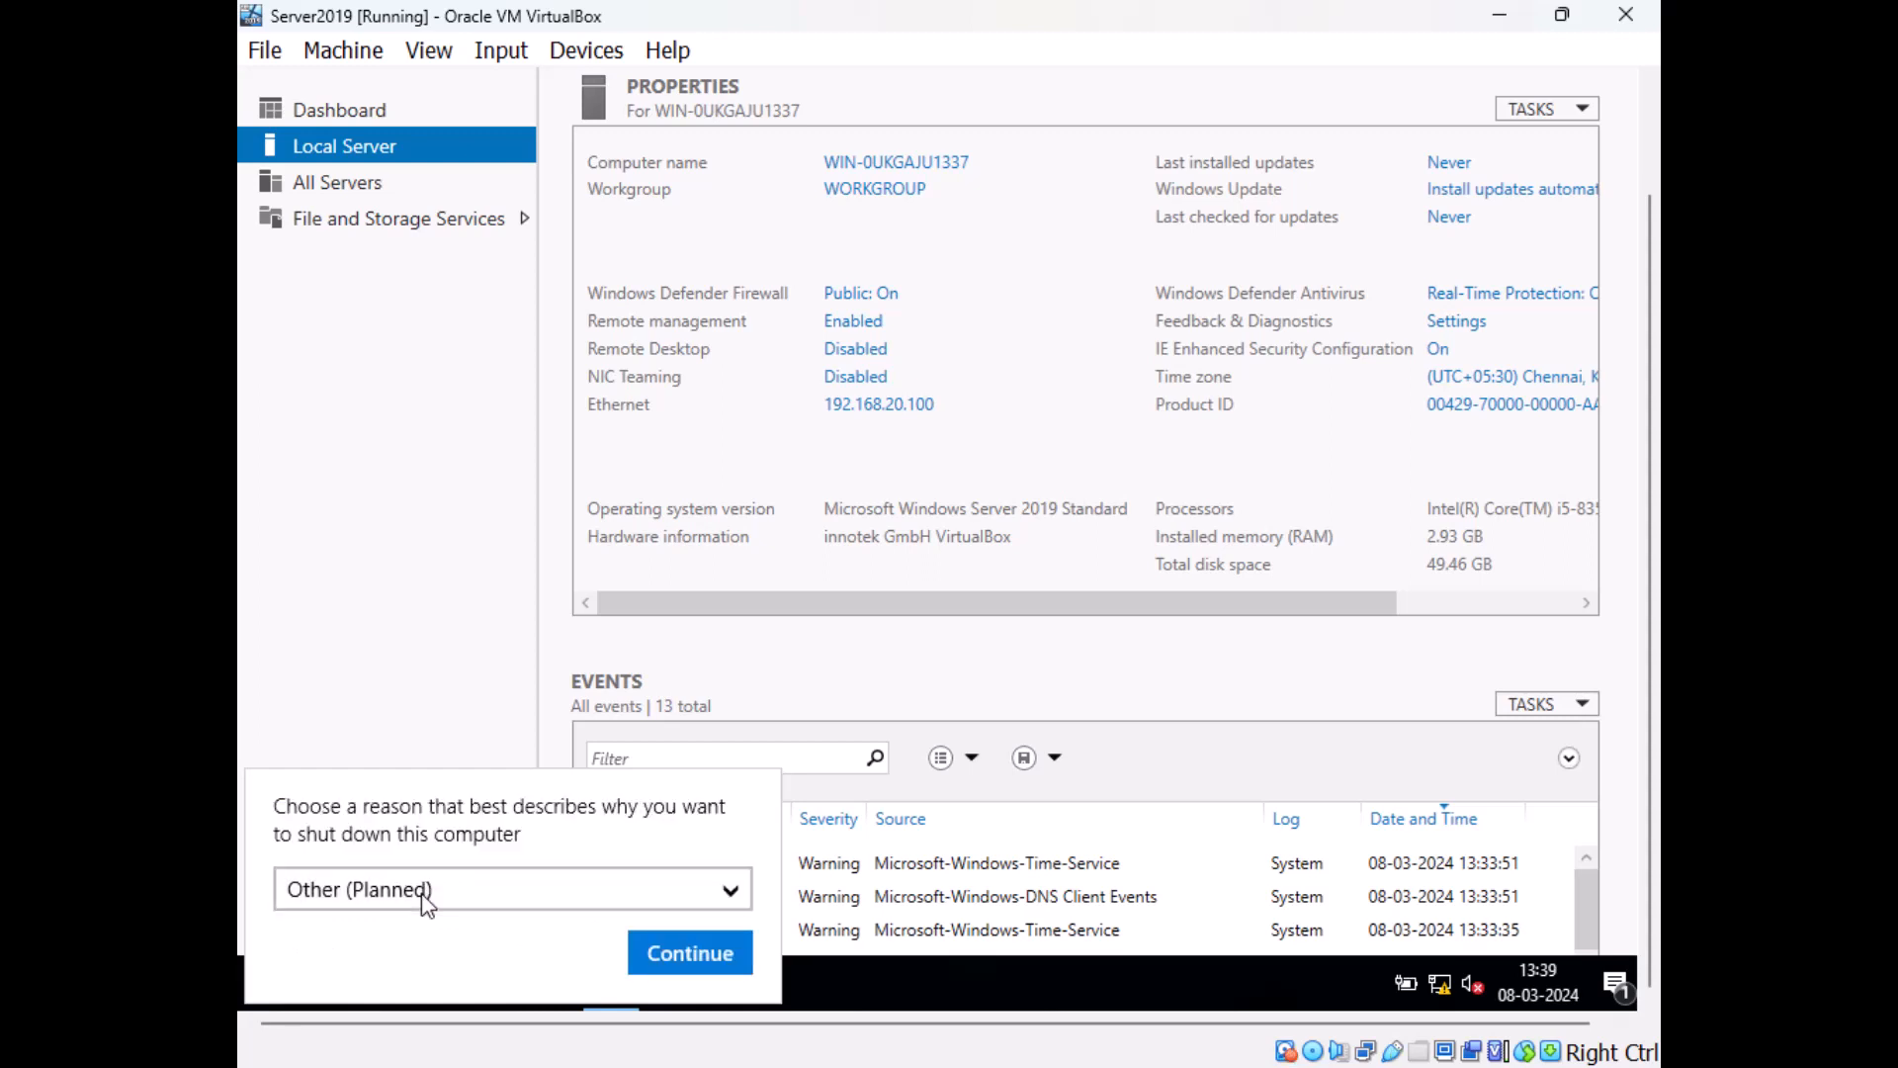
{"action": "left_click", "coordinate": [675, 949]}
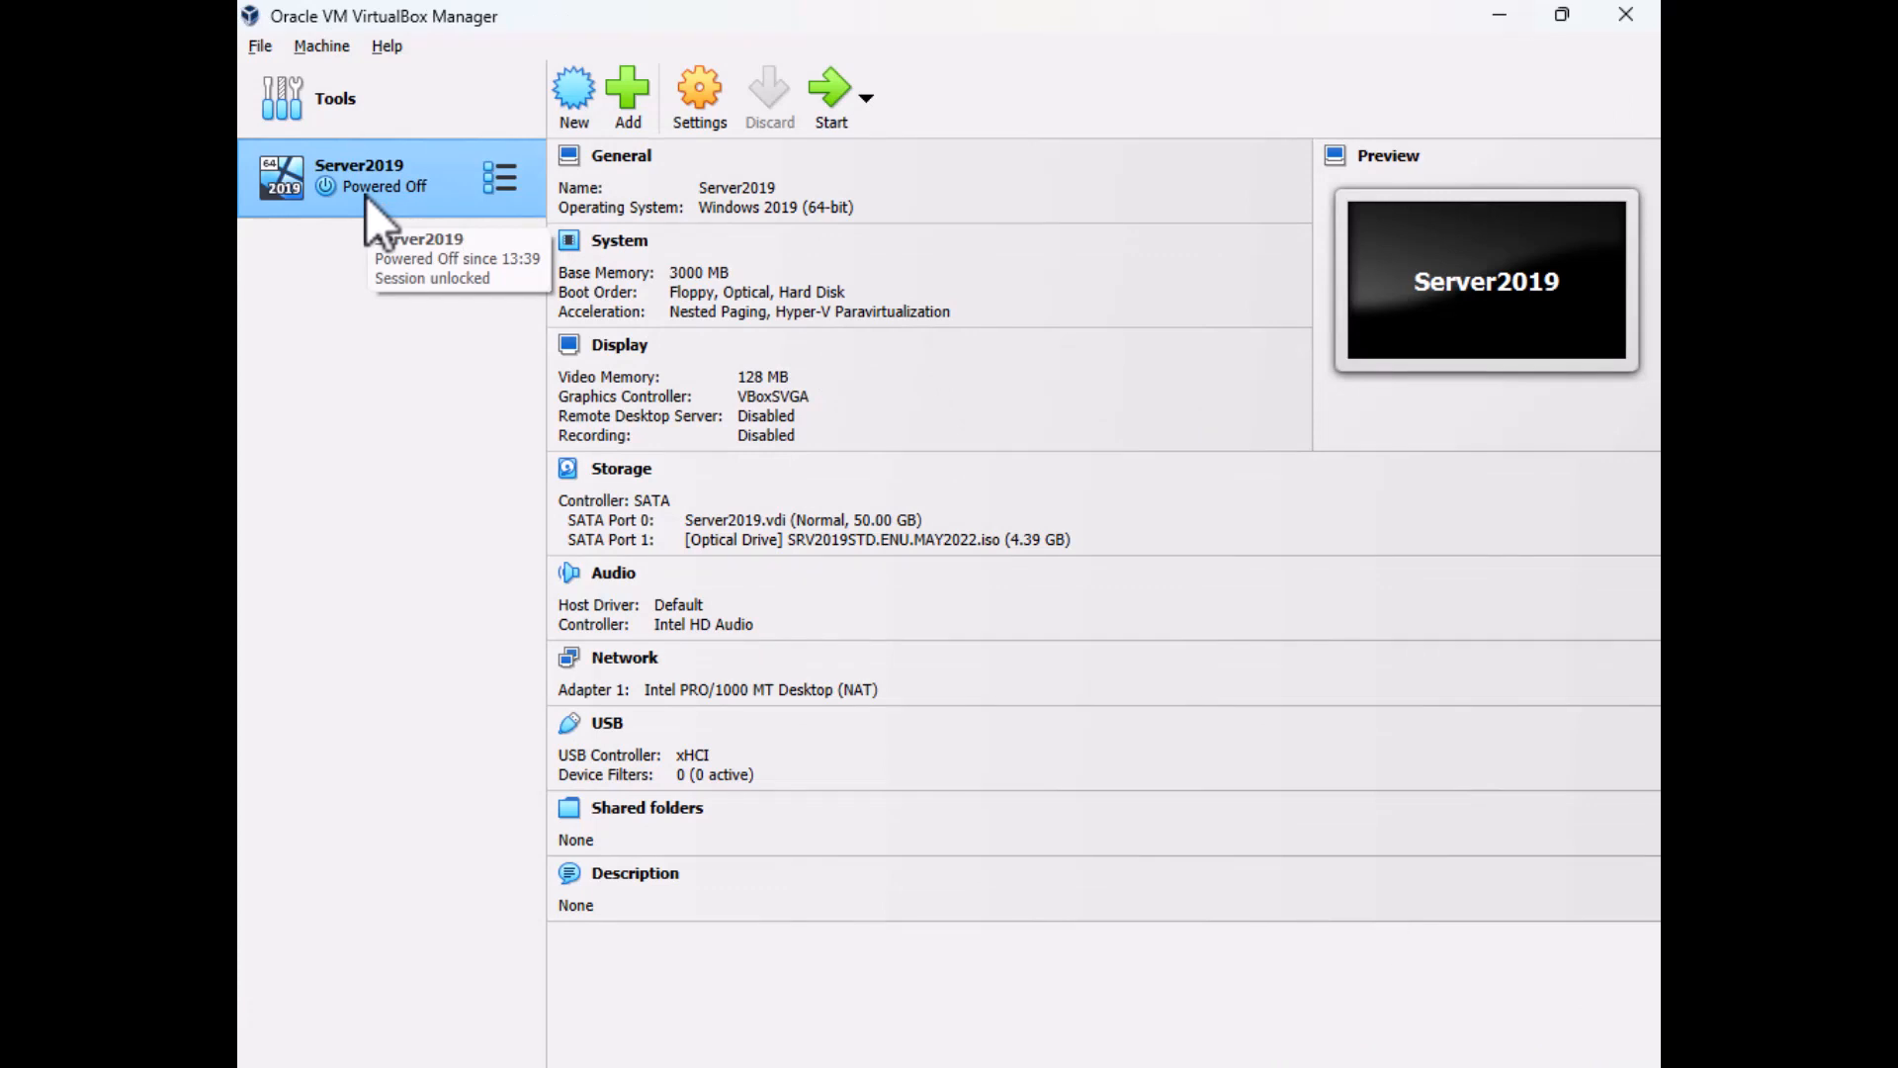
Start the Server2019 virtual machine from VirtualBox Manager and sign in as Administrator with the account password.
{"action": "left_click", "coordinate": [833, 103]}
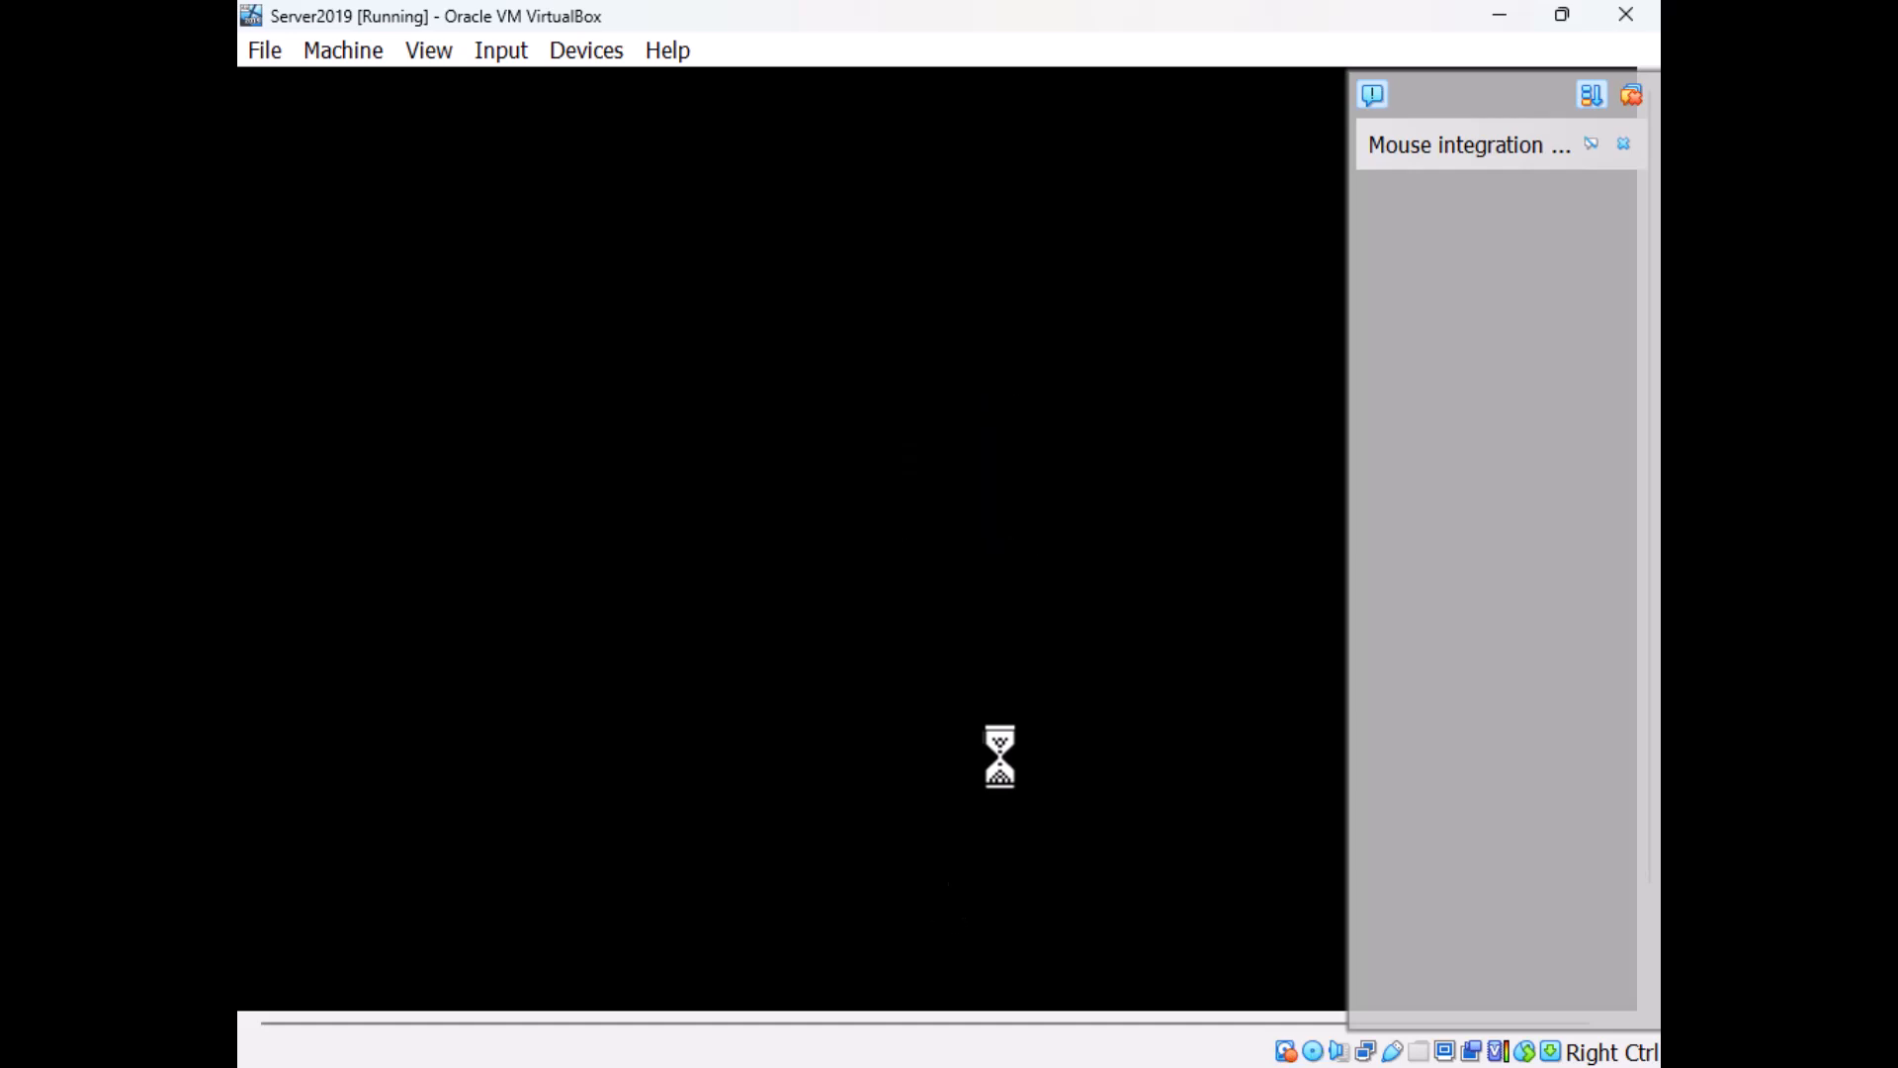
{"action": "left_click", "coordinate": [1638, 92]}
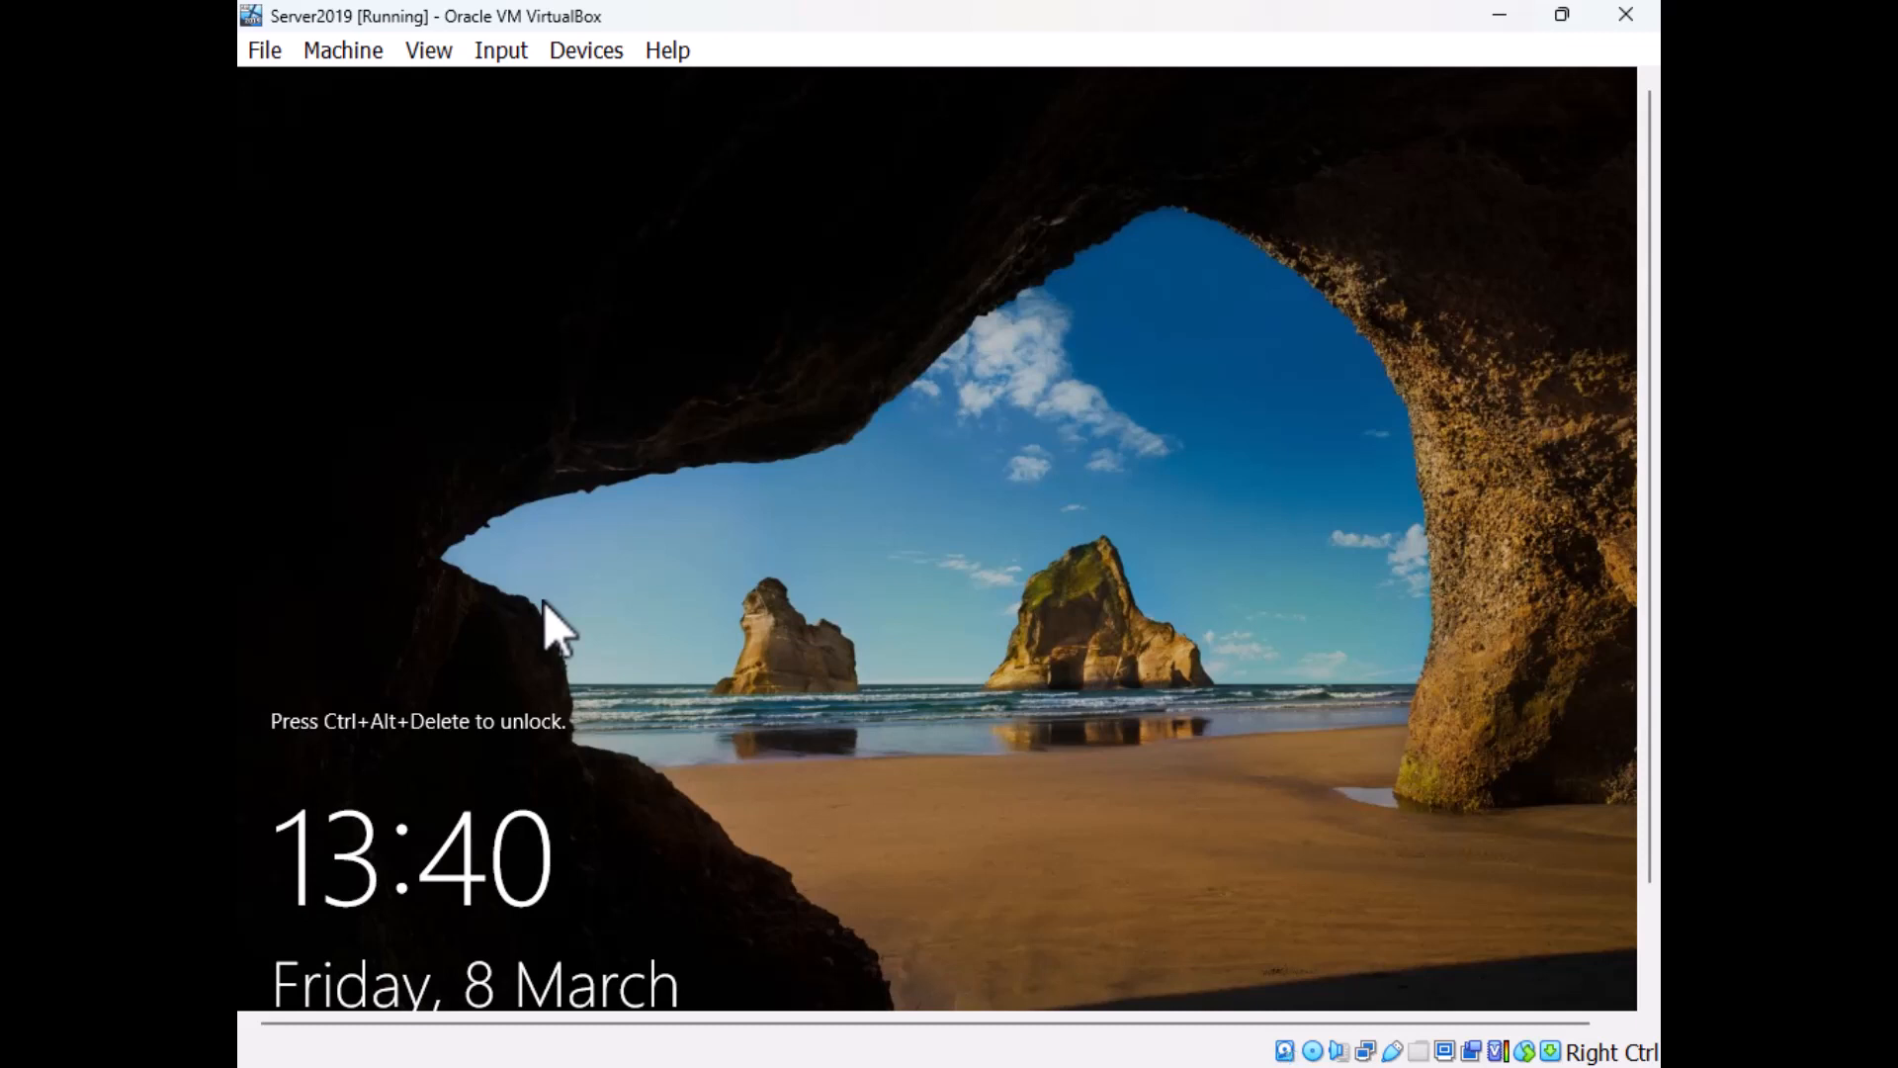
{"action": "key", "text": "ctrl+alt+Delete"}
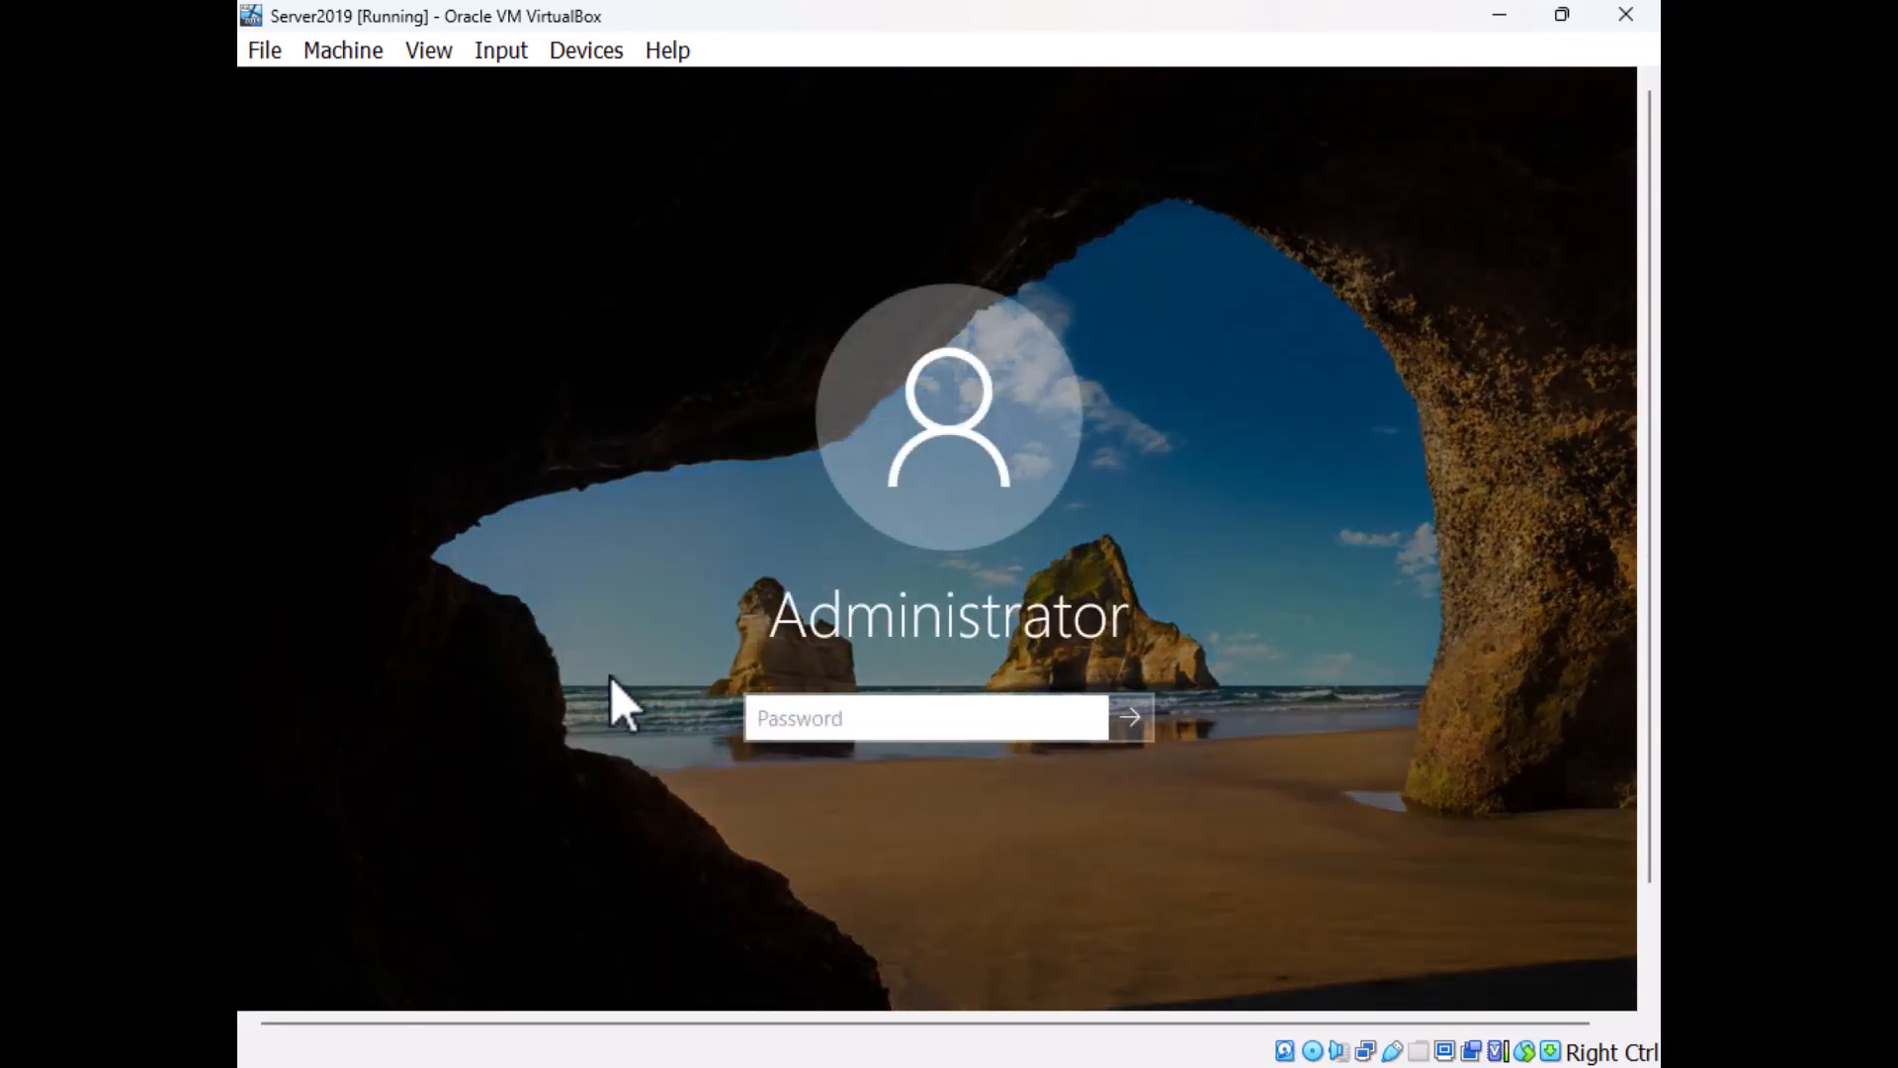
{"action": "type", "text": "**********"}
{"action": "key", "text": "Return"}
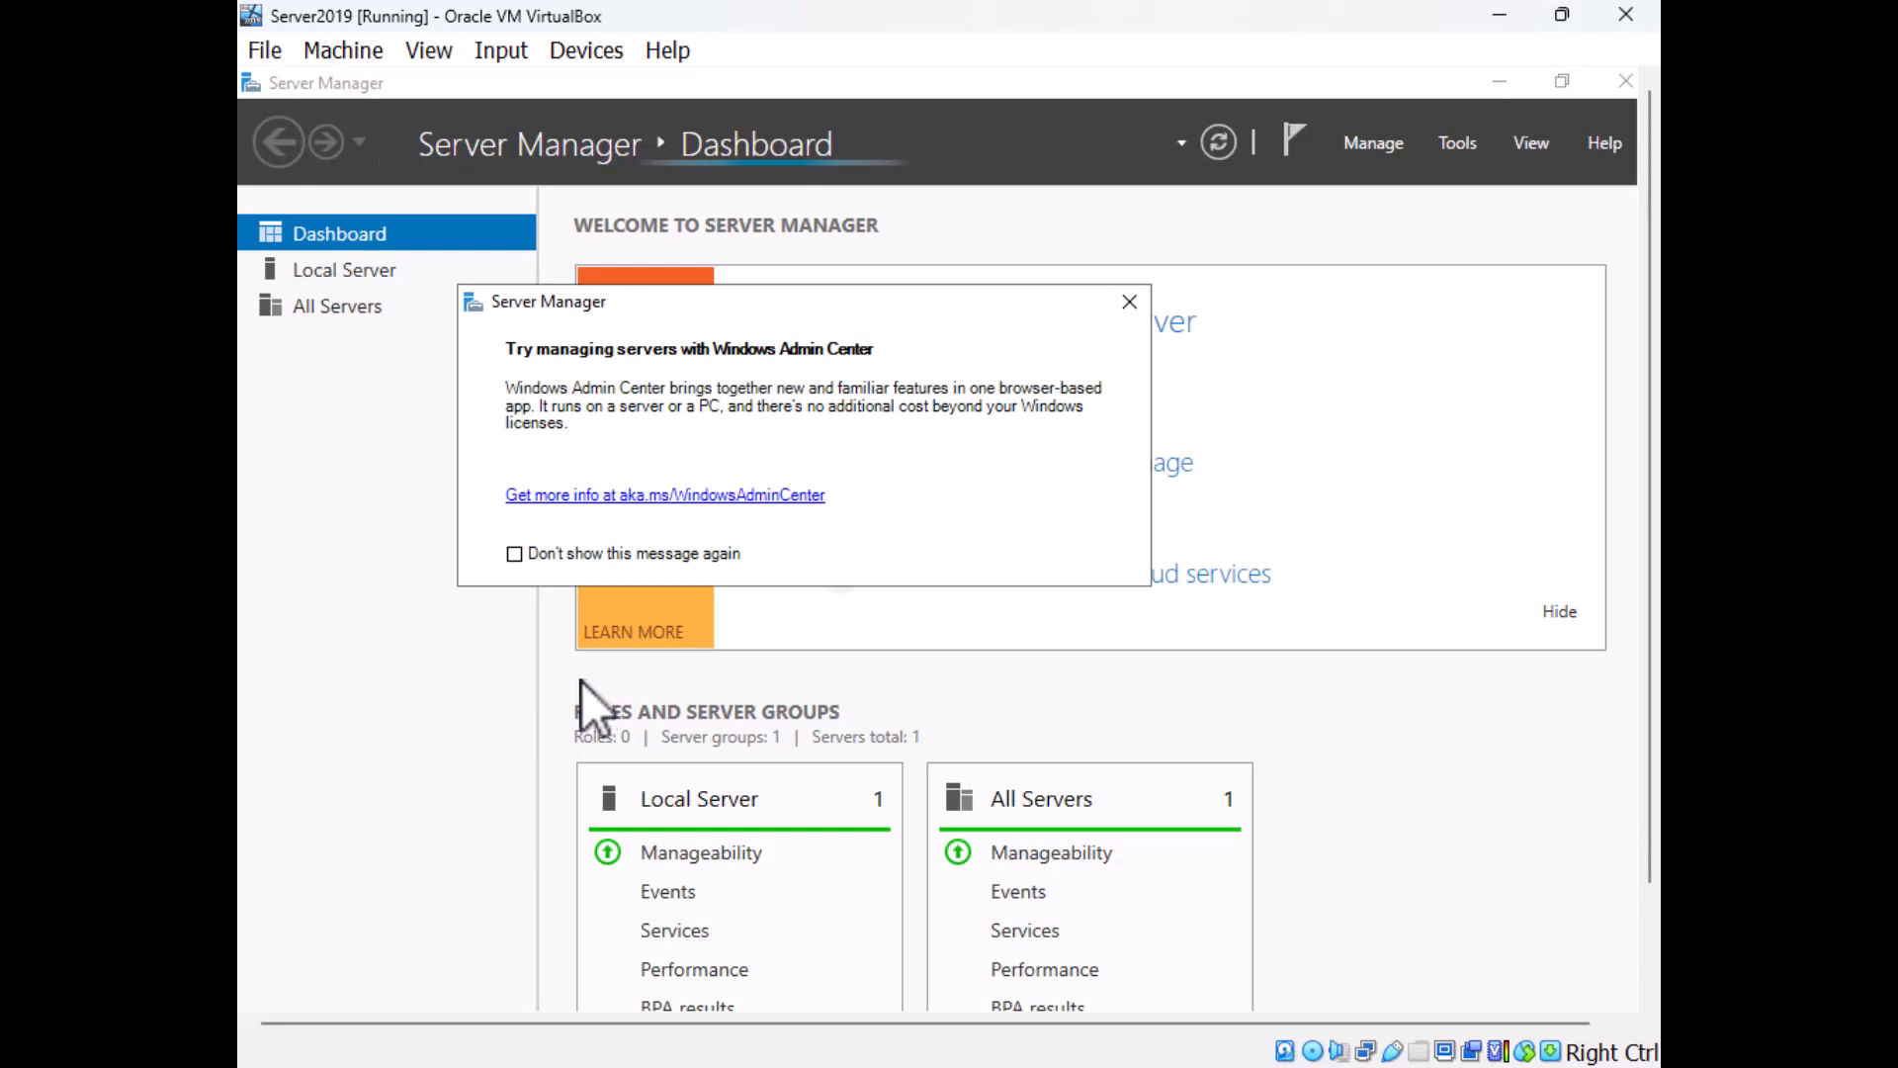
Dismiss the Windows Admin Center message with Don't show this message again and open the Local Server properties.
{"action": "left_click", "coordinate": [677, 561]}
{"action": "left_click", "coordinate": [1131, 301]}
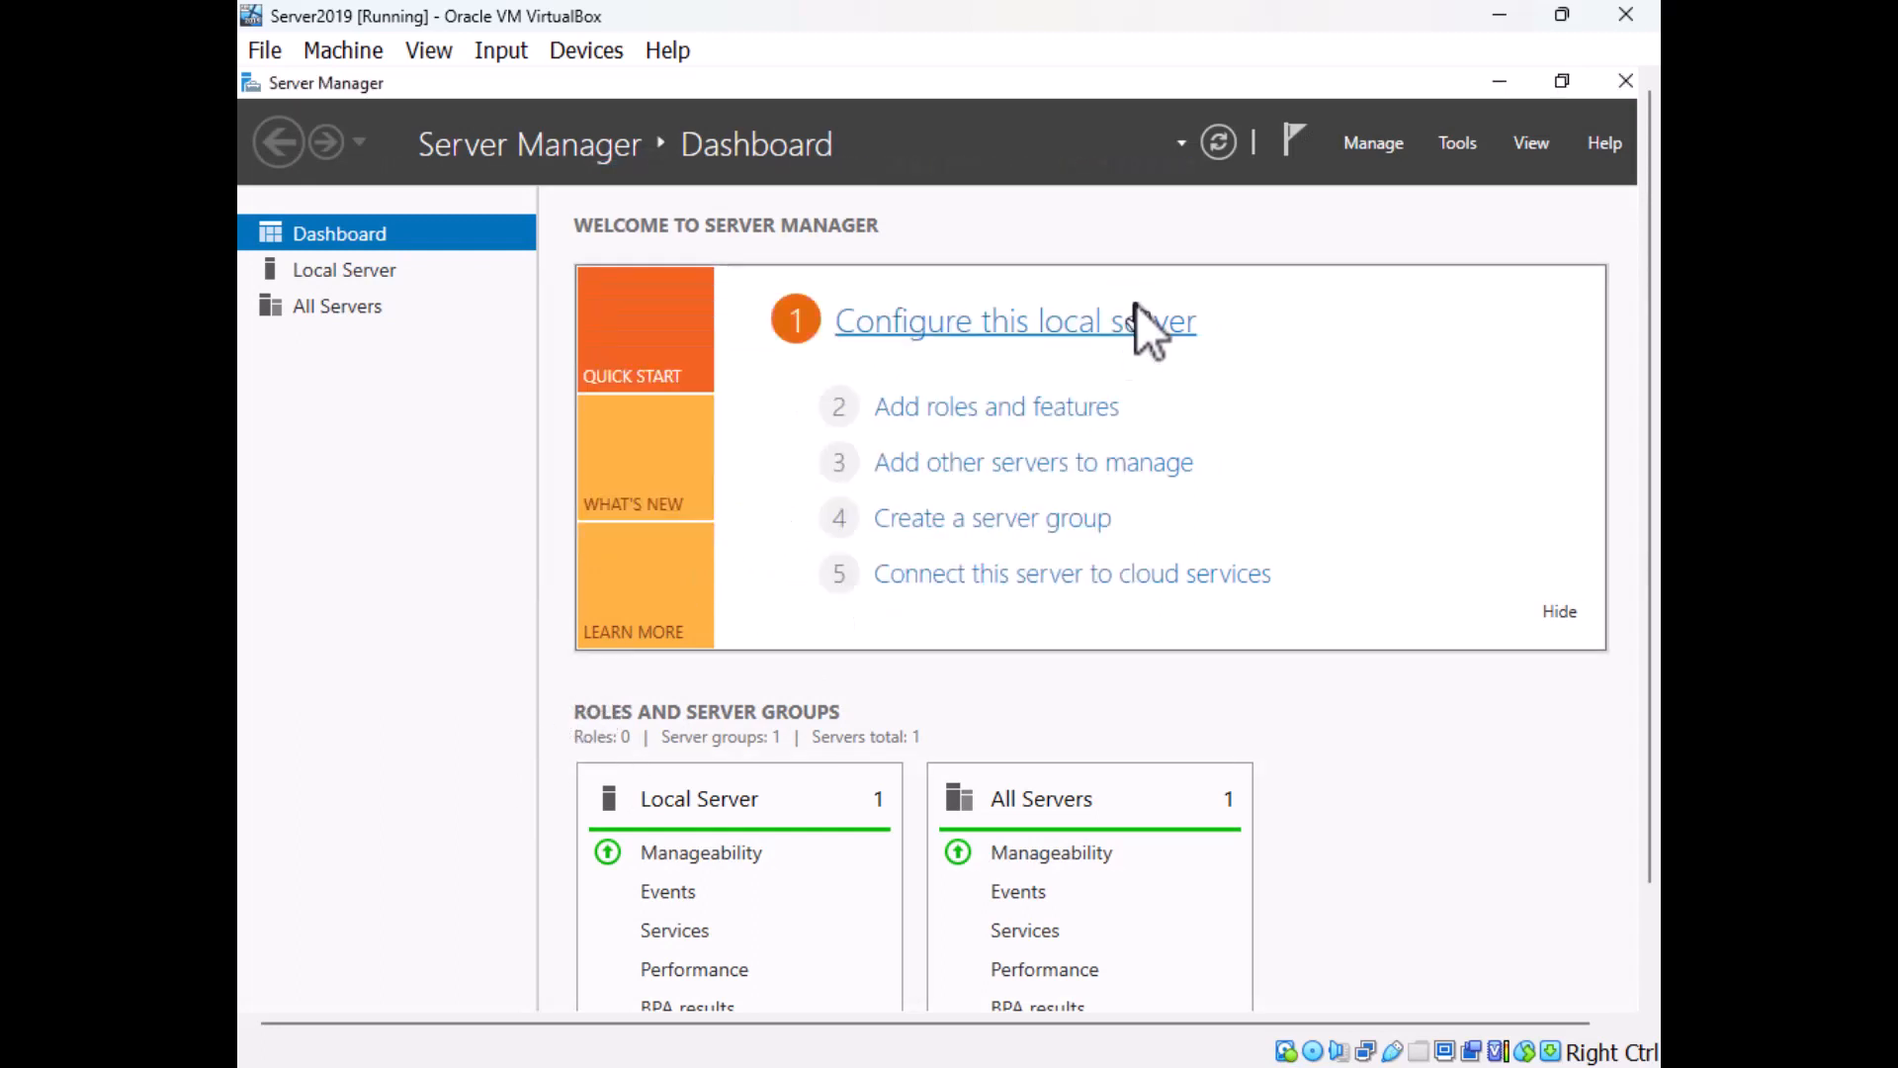
{"action": "left_click", "coordinate": [346, 269]}
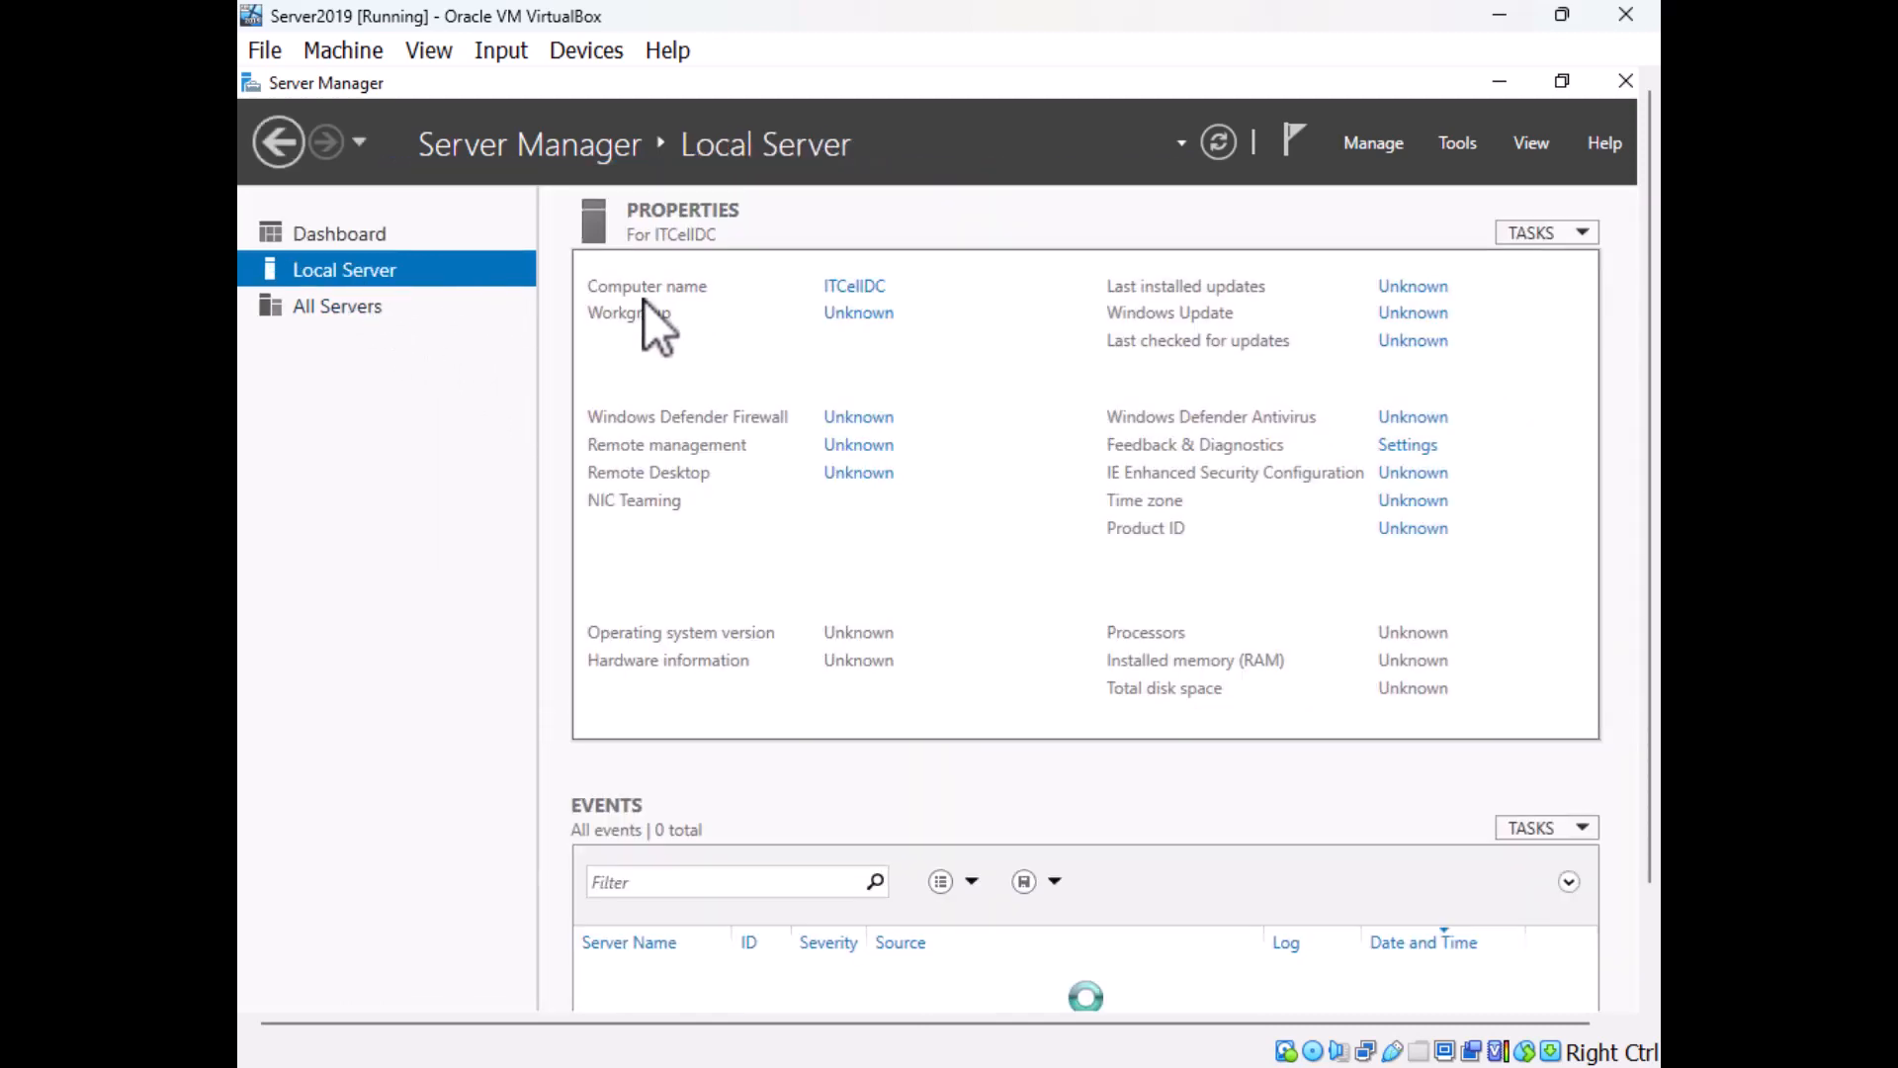